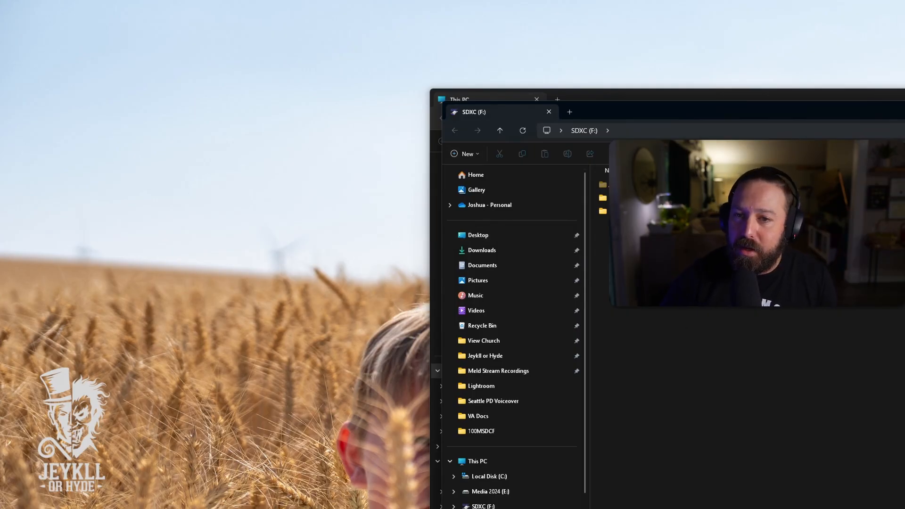
- Open the 100MSDCF folder inside DCIM on the SDXC (F:) card and look through its ARW files
drag(659, 111, 621, 162)
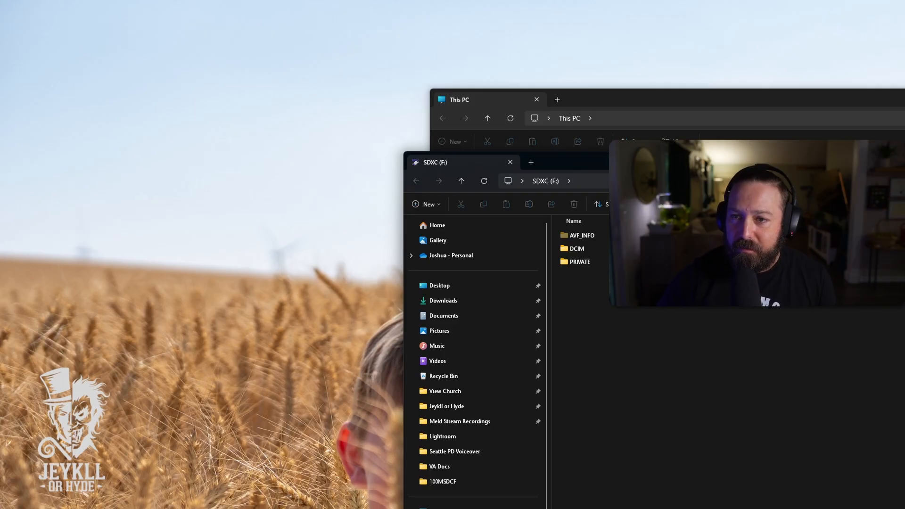
drag(776, 165, 815, 121)
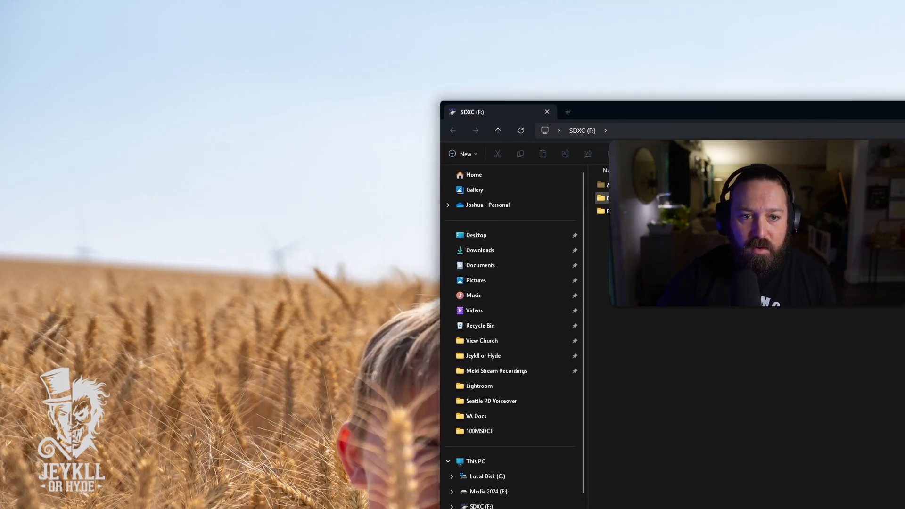
double_click(604, 198)
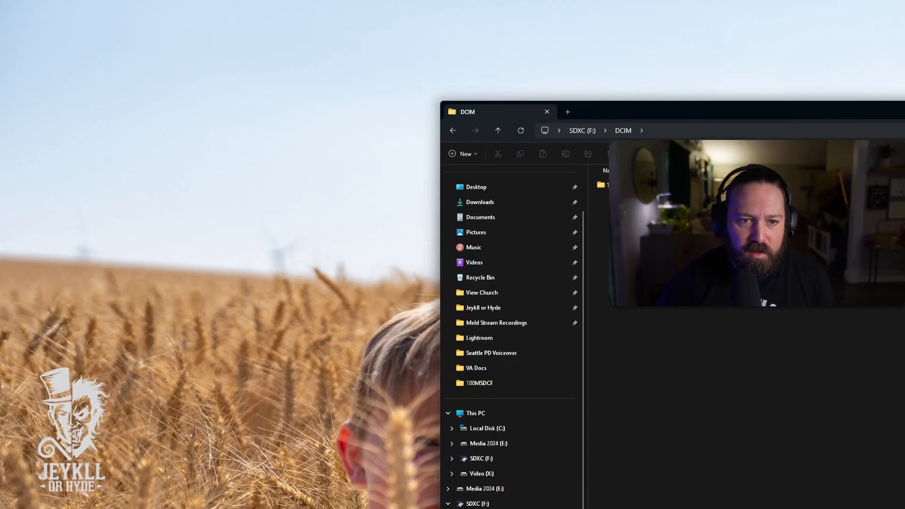
double_click(604, 185)
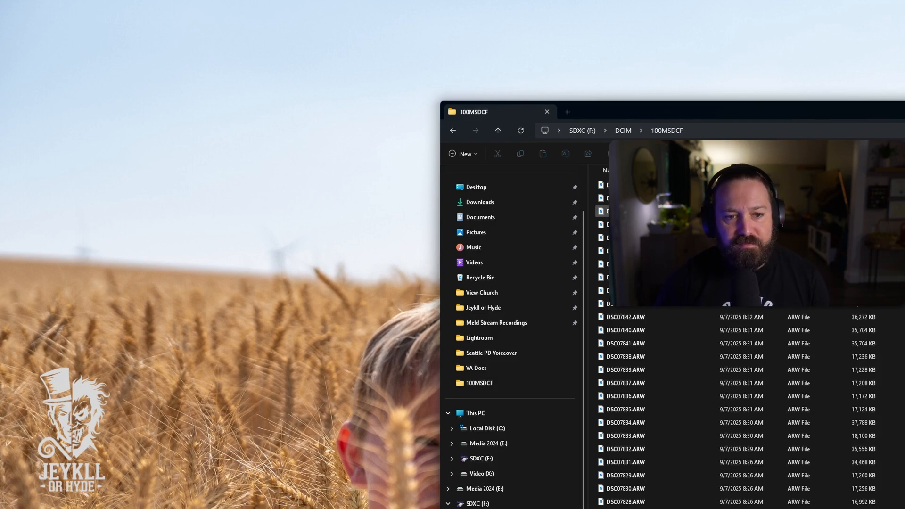
scroll(659, 254, down, 6)
scroll(659, 255, down, 20)
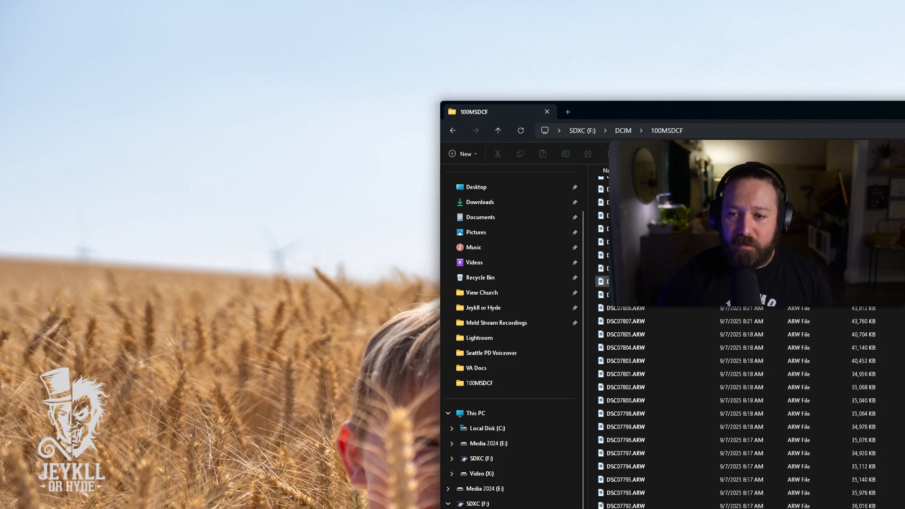
scroll(660, 288, up, 20)
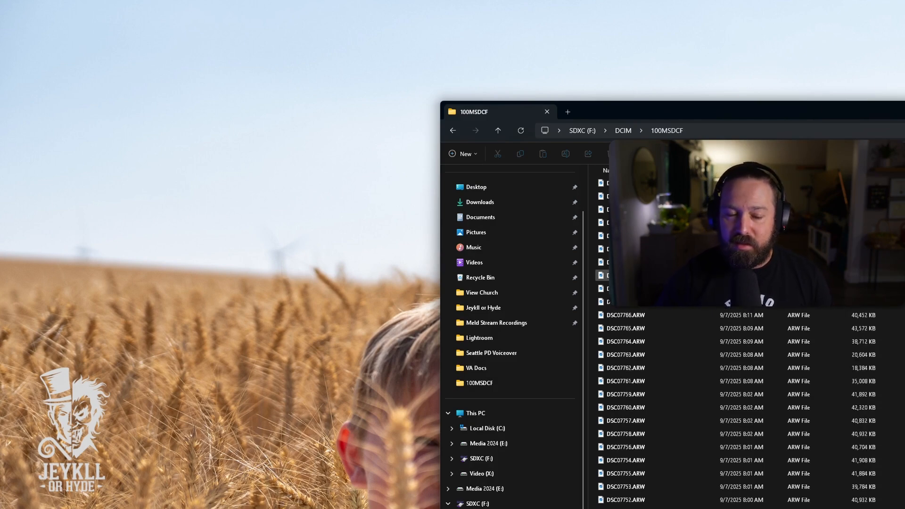
scroll(659, 288, up, 4)
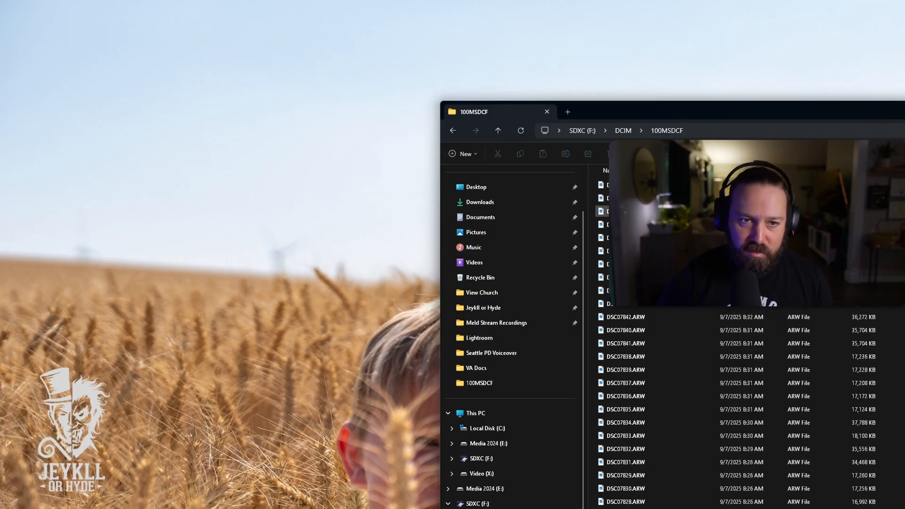
- Return to the root of the SDXC (F:) drive and reopen its DCIM\100MSDCF folder
click(489, 462)
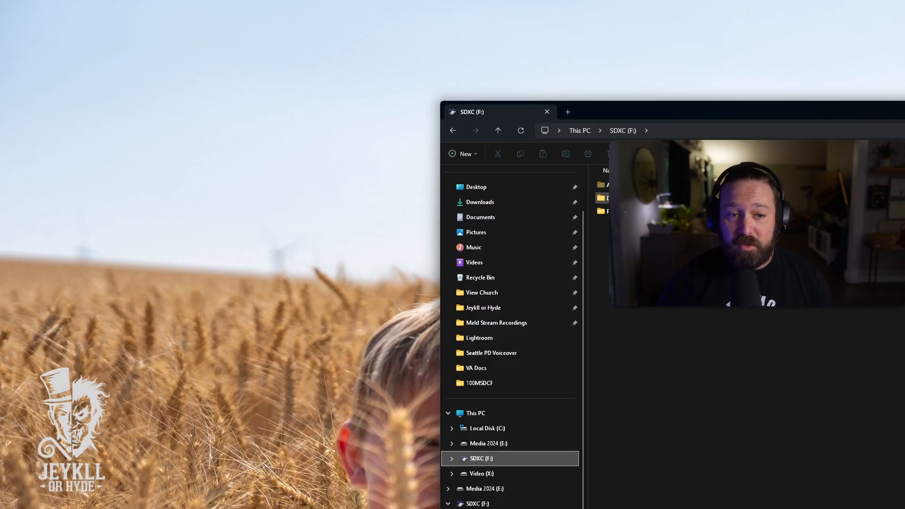
double_click(603, 198)
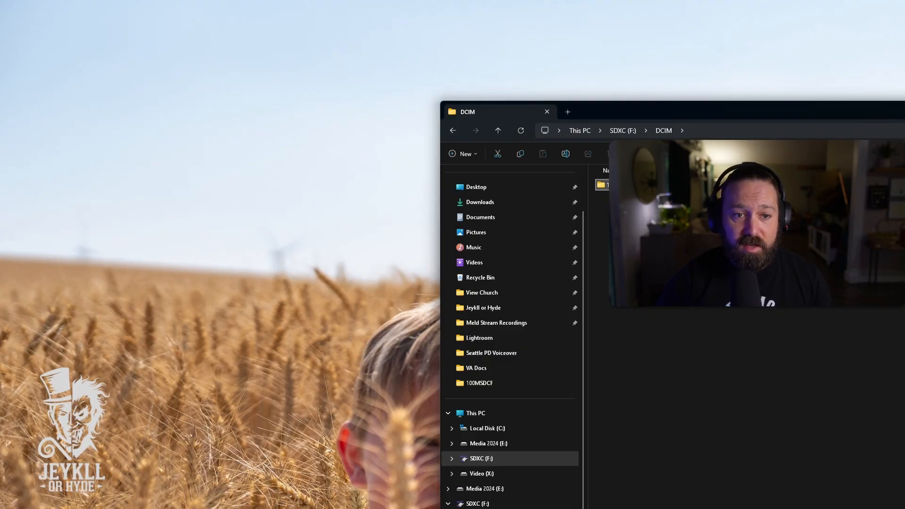
double_click(603, 185)
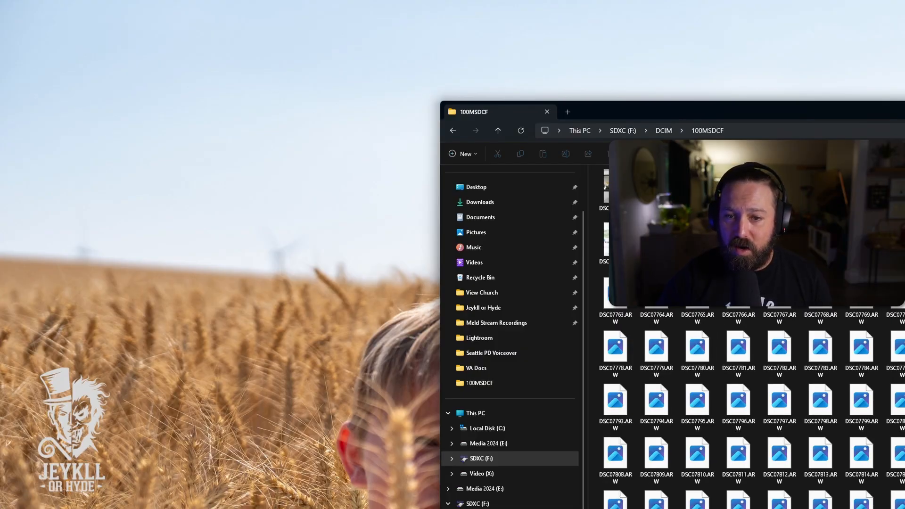
- Select all the ARW photos in the 100MSDCF folder and copy them
click(604, 193)
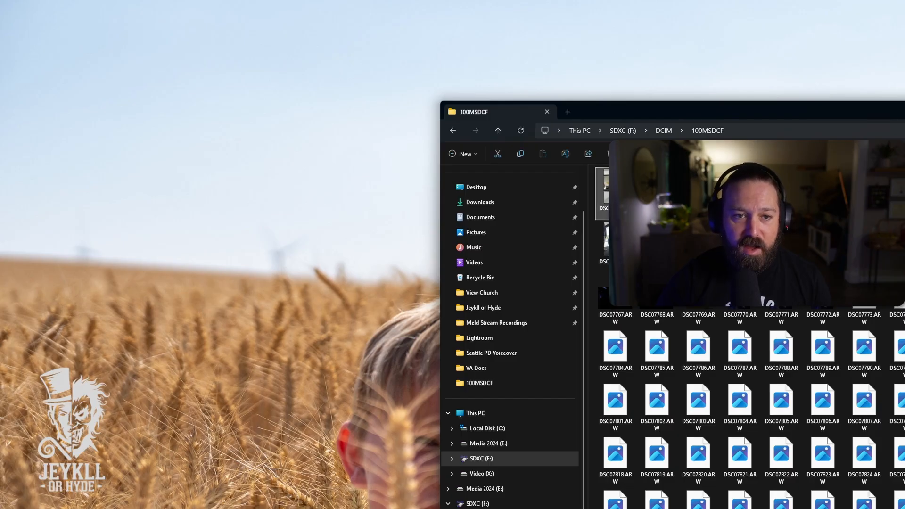
key(ctrl+a)
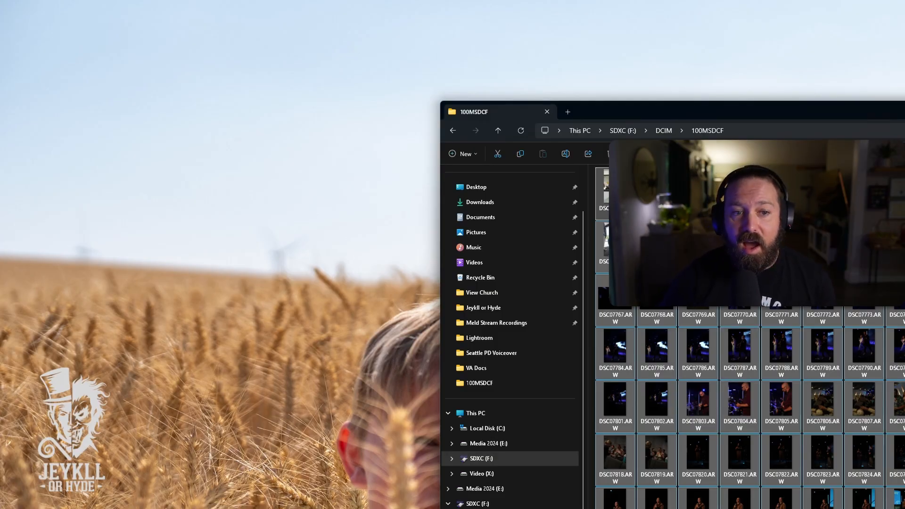
drag(900, 113, 546, 92)
right_click(218, 179)
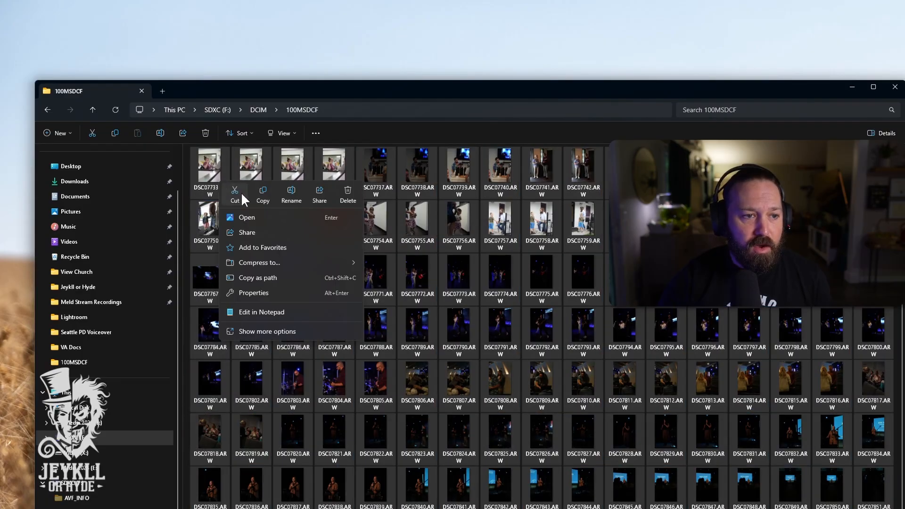
click(262, 190)
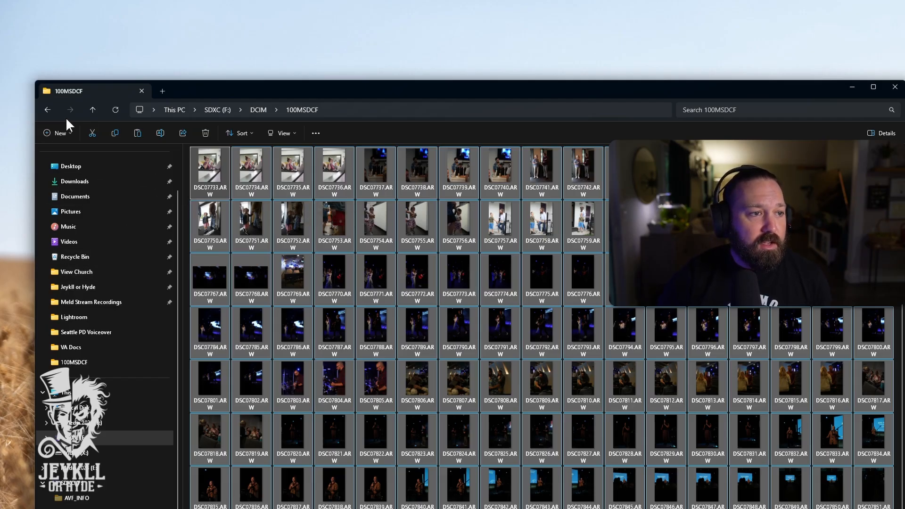
- Go to the Media 2024 (E:) drive from This PC and open its View Church folder
click(48, 110)
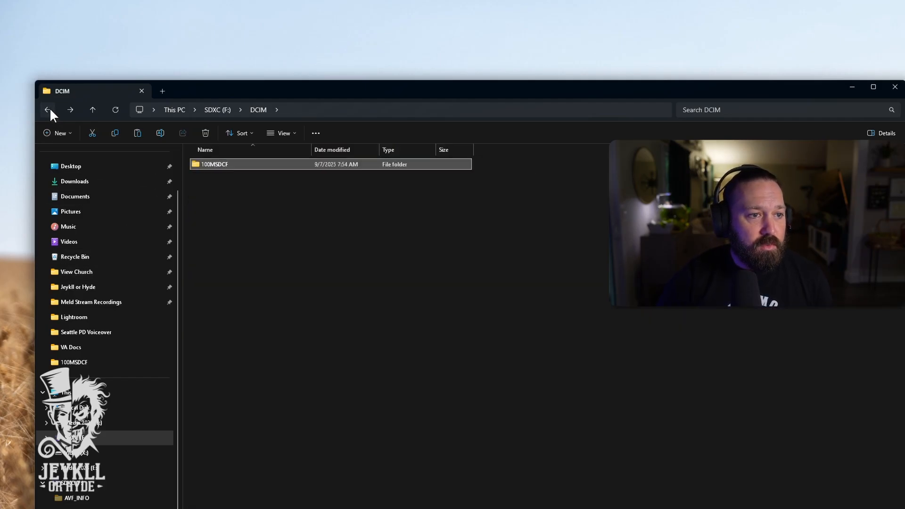
click(172, 109)
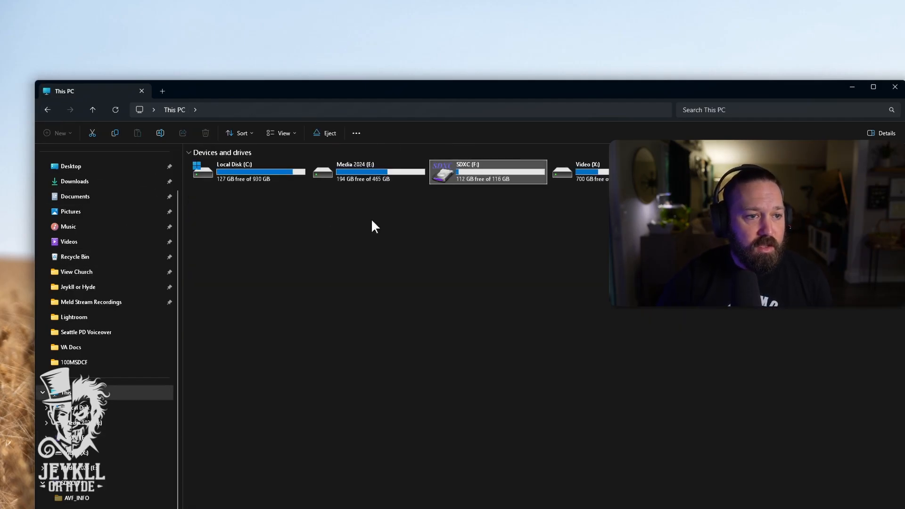
double_click(353, 171)
scroll(325, 236, down, 4)
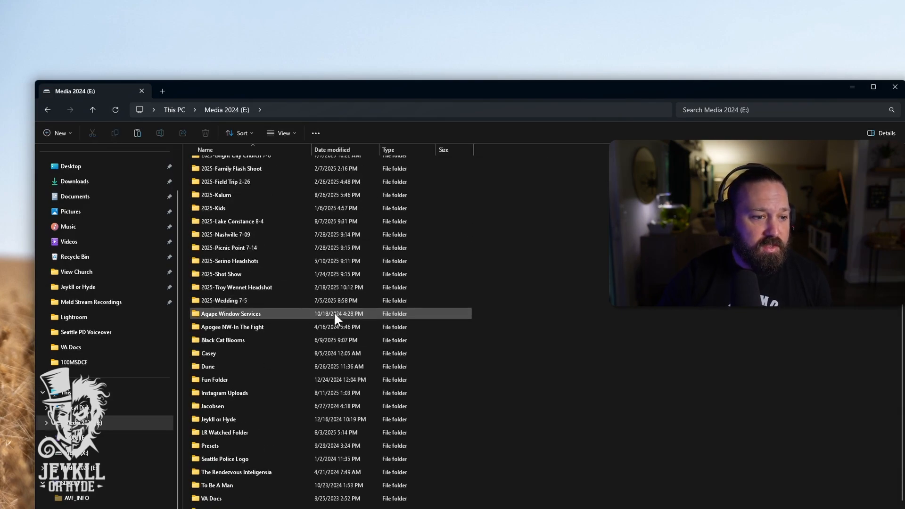
scroll(318, 343, up, 4)
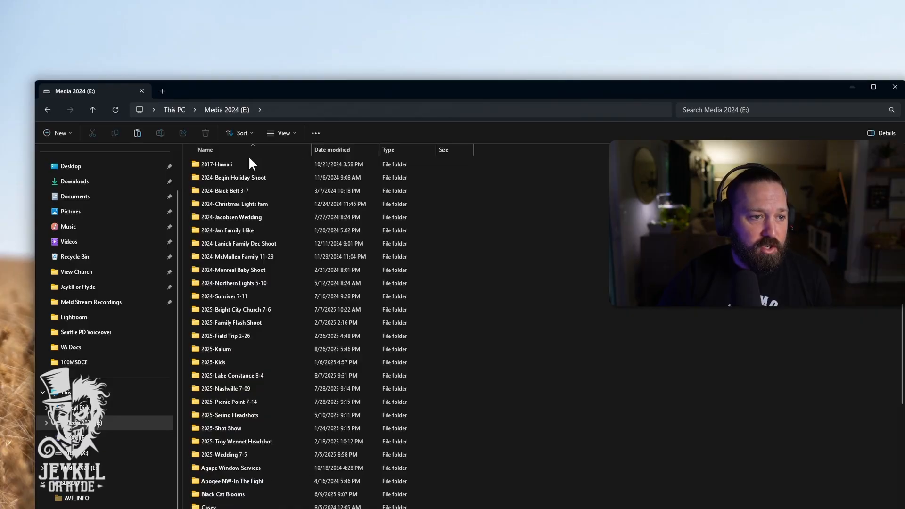
scroll(262, 355, down, 2)
scroll(262, 355, up, 2)
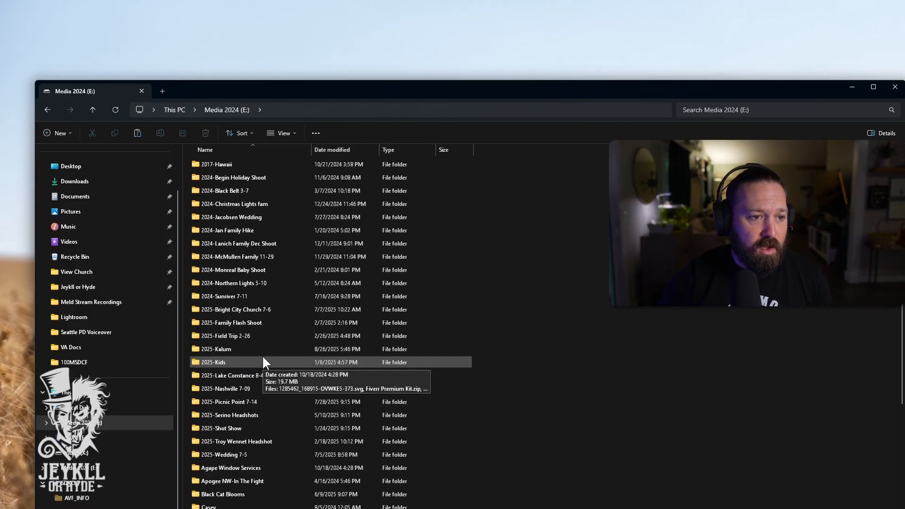
scroll(262, 355, down, 5)
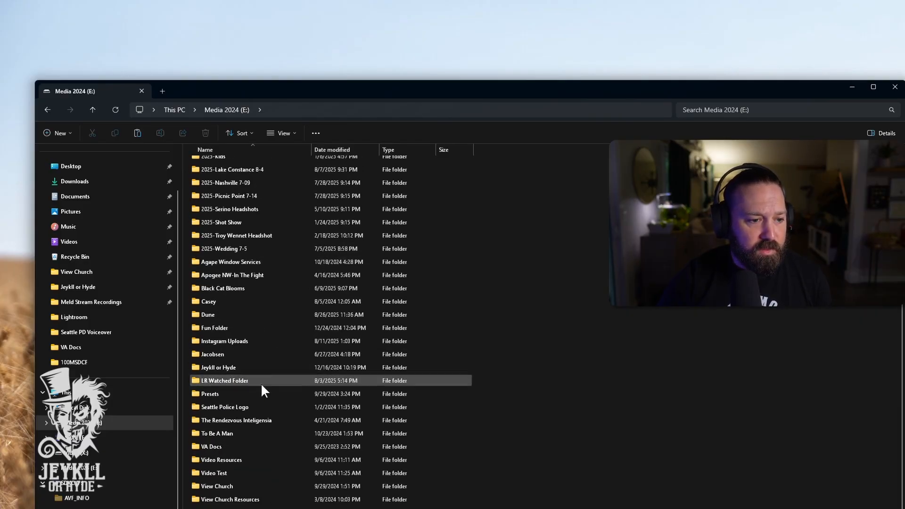
double_click(228, 484)
- Look through the dated 2024 and 2025 folders in View Church to check how they are named
scroll(344, 306, down, 5)
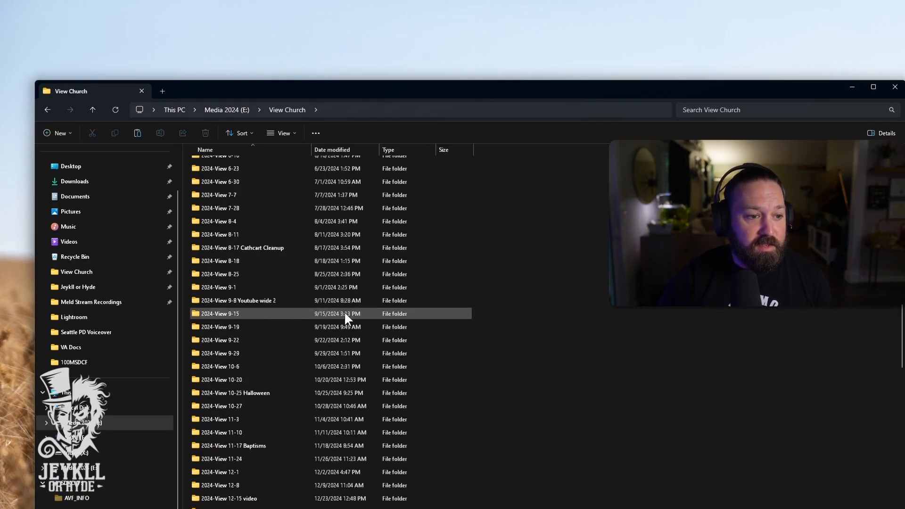
scroll(344, 314, down, 6)
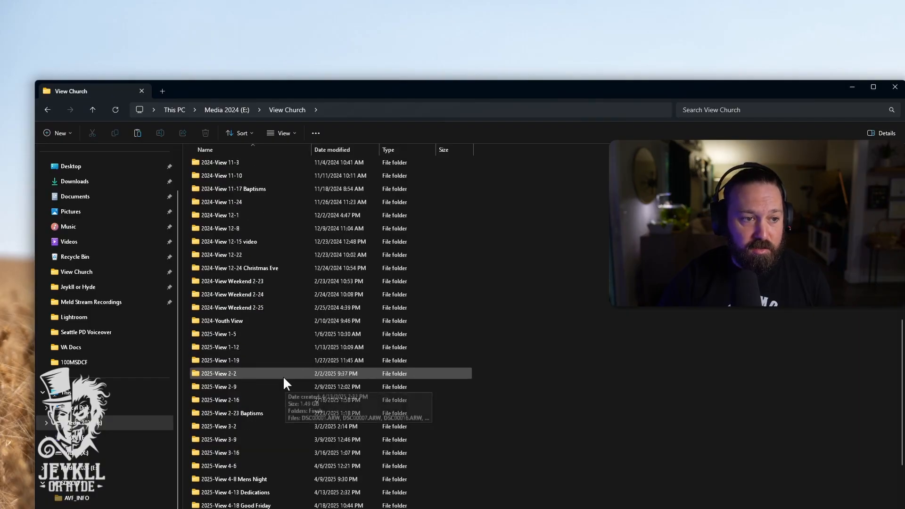
scroll(208, 445, down, 5)
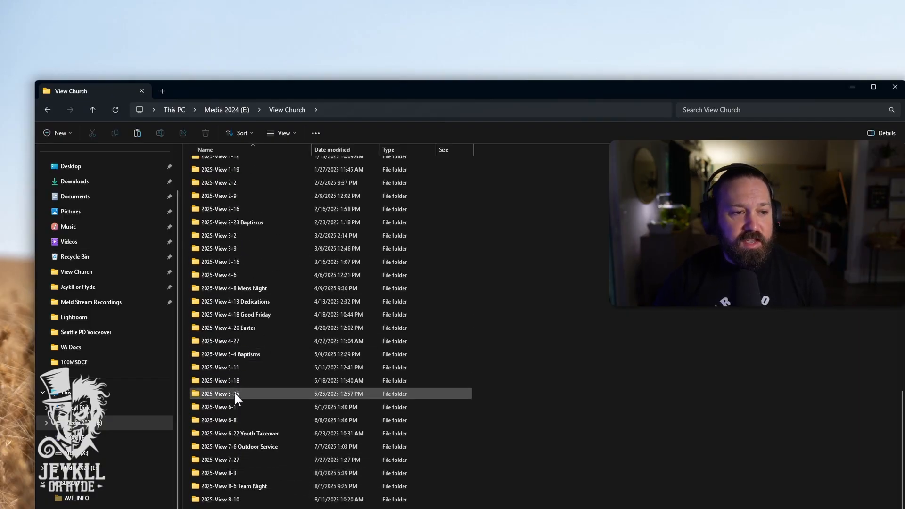
mouse_move(234, 394)
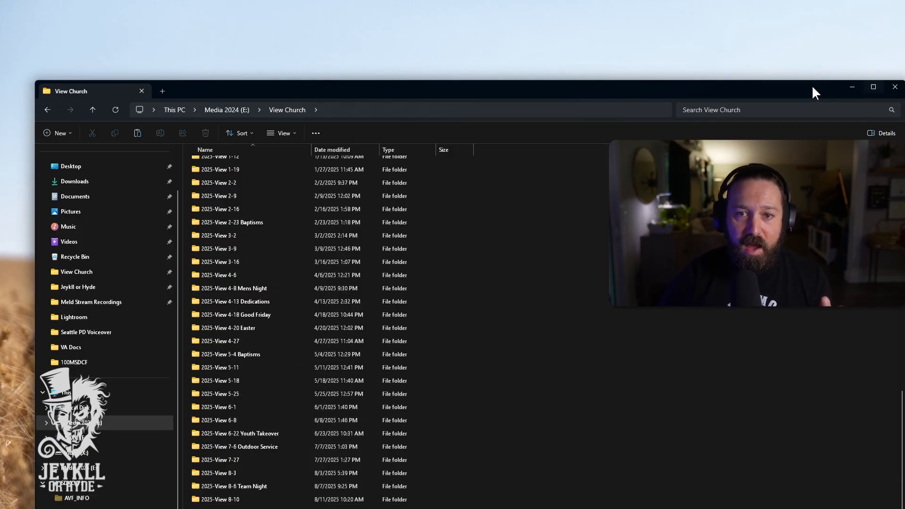
drag(812, 91, 1, 200)
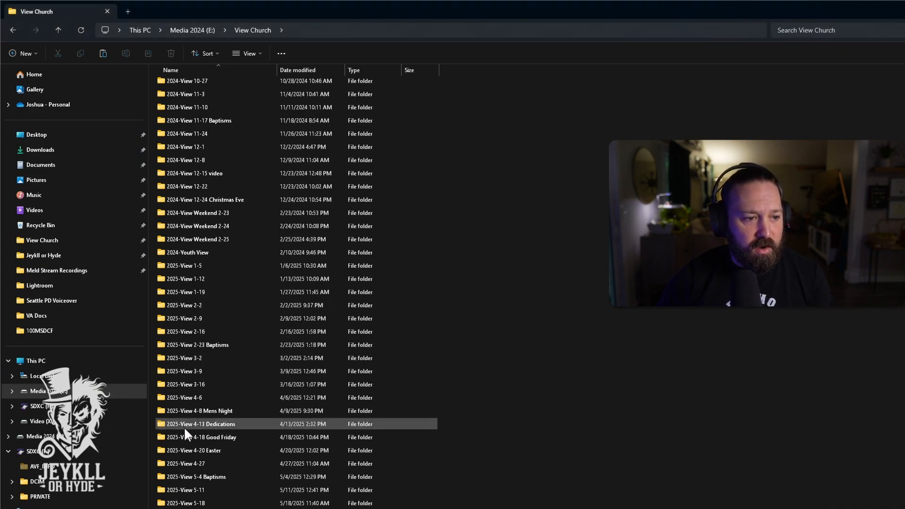
- Try several icon sizes and layouts for displaying the folders in View Church
ctrl+scroll(199, 398, up, 5)
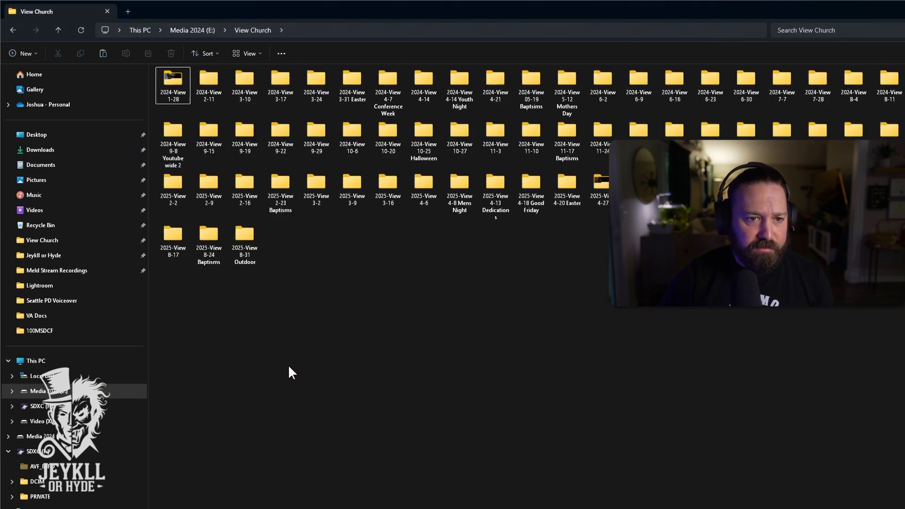
ctrl+scroll(296, 370, up, 2)
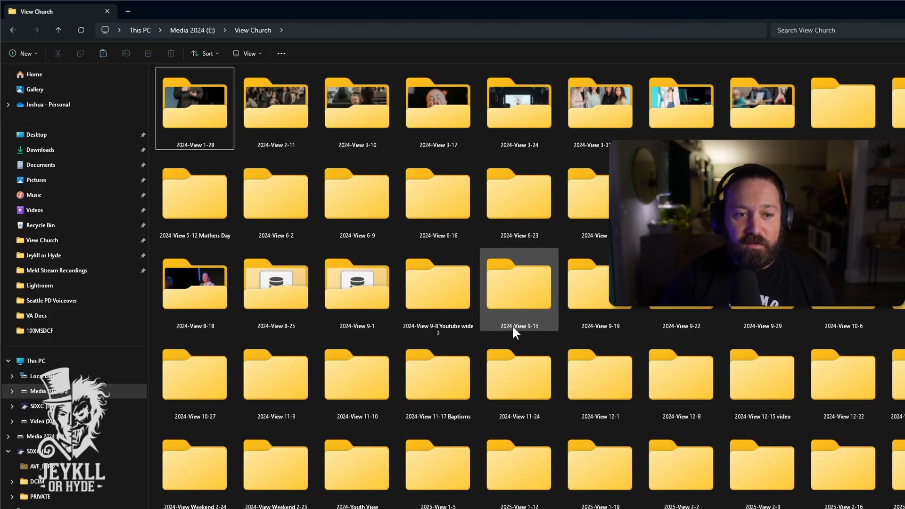
scroll(511, 327, down, 2)
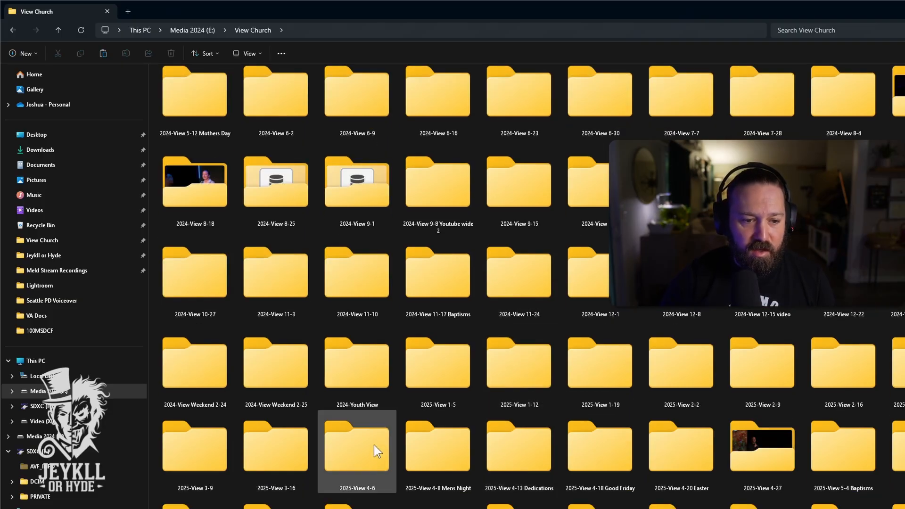
scroll(481, 298, down, 3)
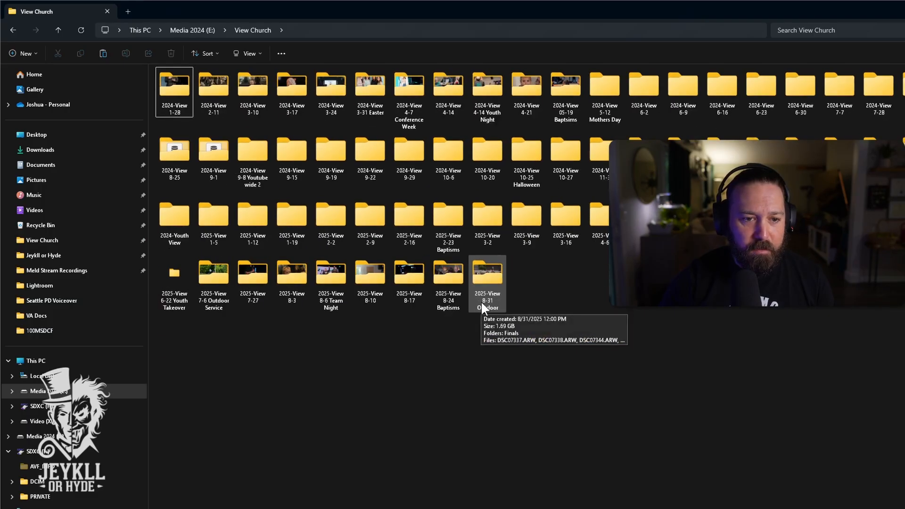
scroll(481, 301, down, 4)
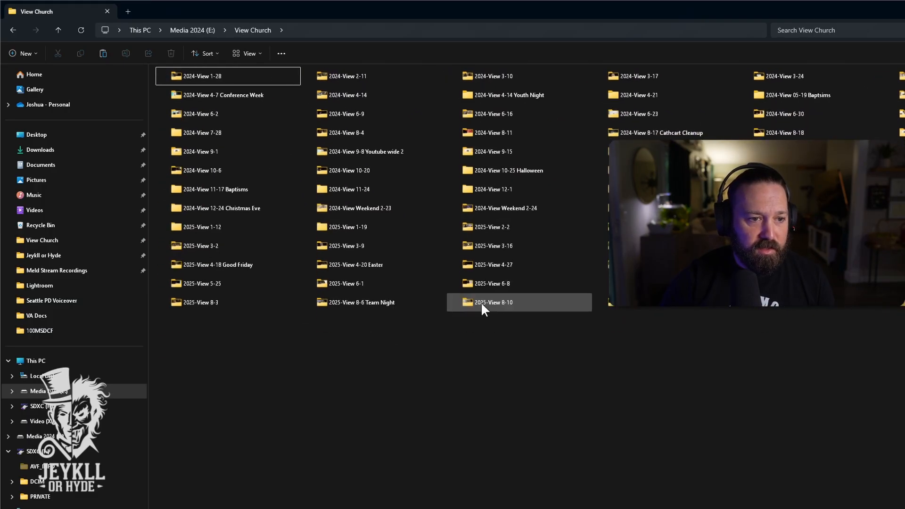
scroll(481, 302, down, 3)
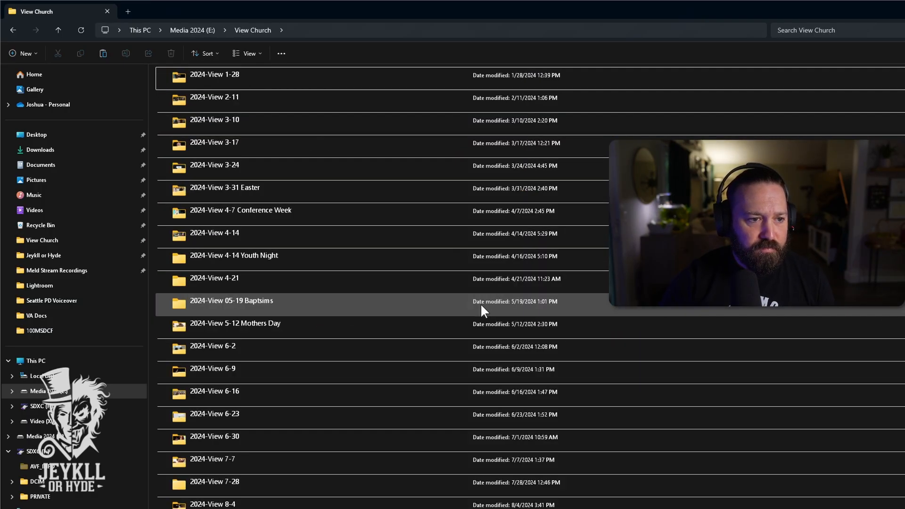
scroll(359, 359, down, 20)
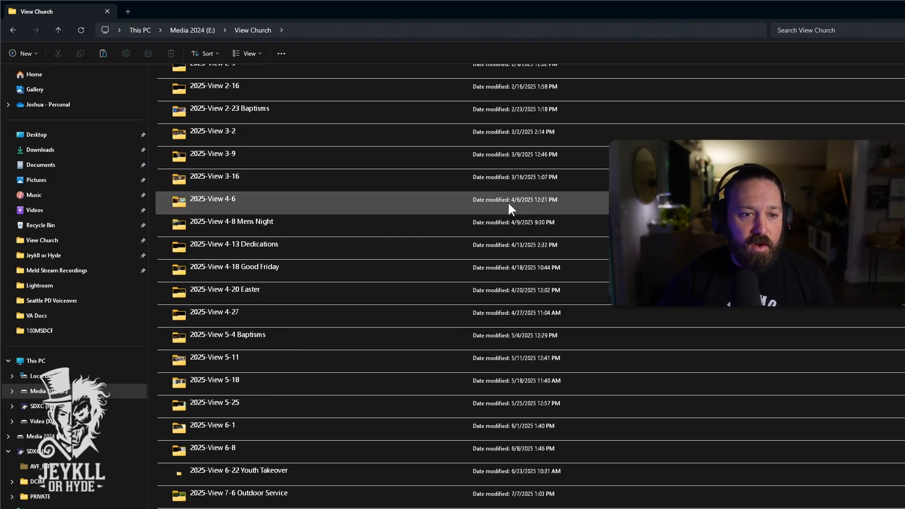
- Display the View Church folders in the compact List layout
click(616, 306)
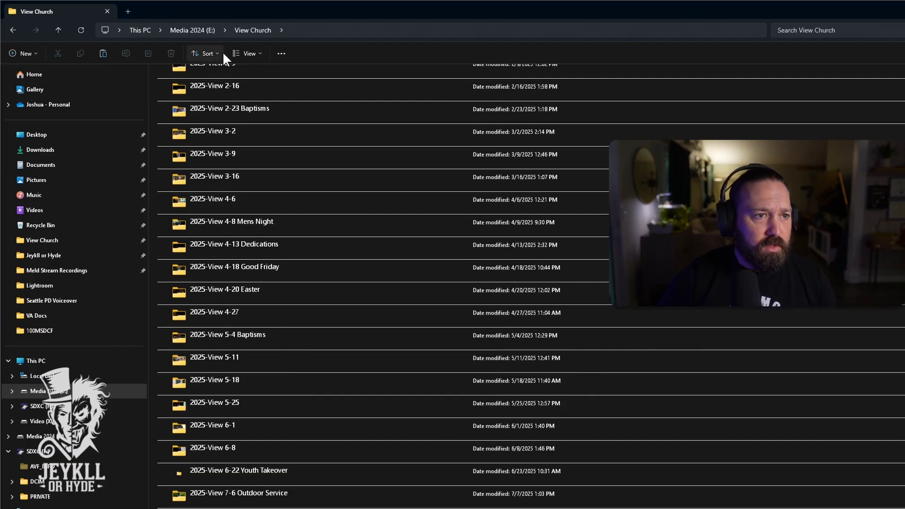
click(239, 52)
click(249, 136)
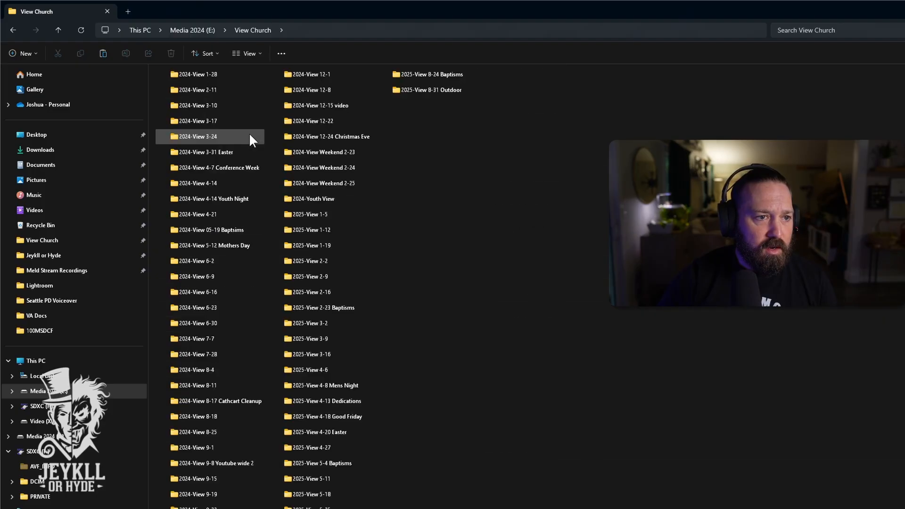
- Create a folder named 2025-View 9-7 in View Church
right_click(577, 234)
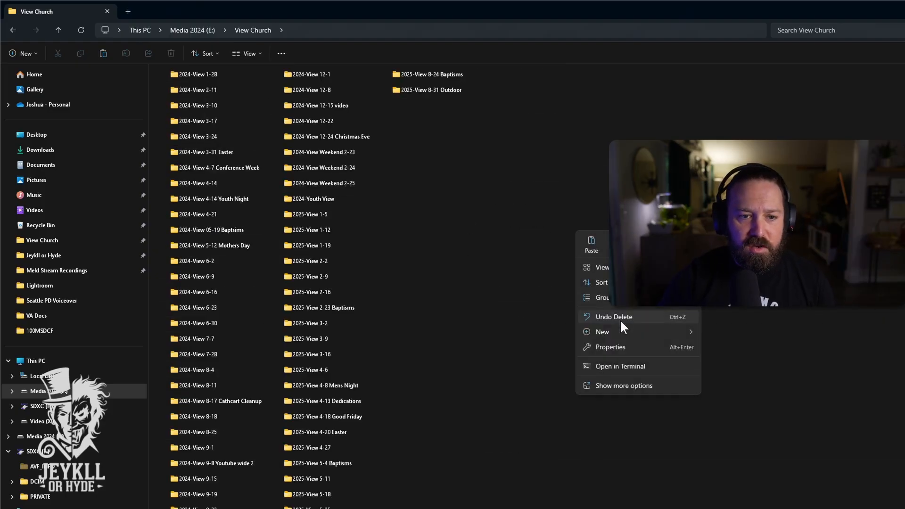
mouse_move(618, 331)
click(721, 332)
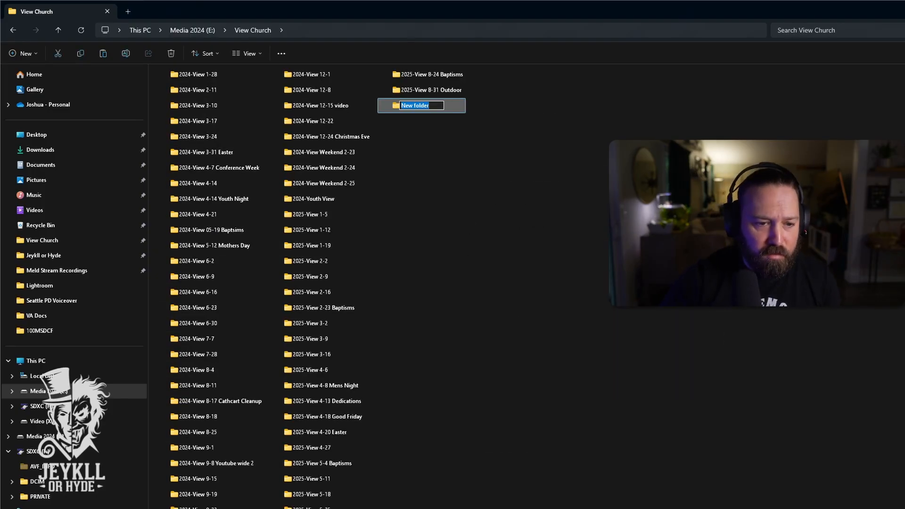
text(2025-View 09-7)
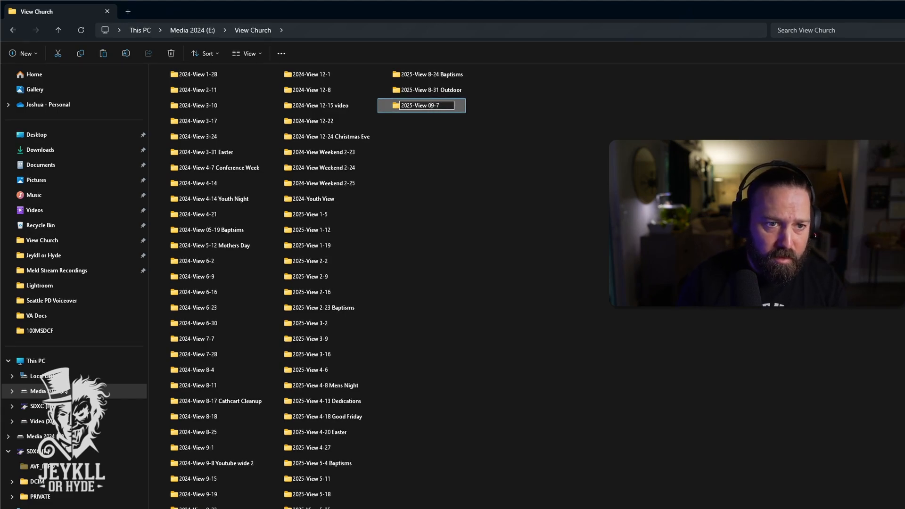
key(BackSpace)
key(Return)
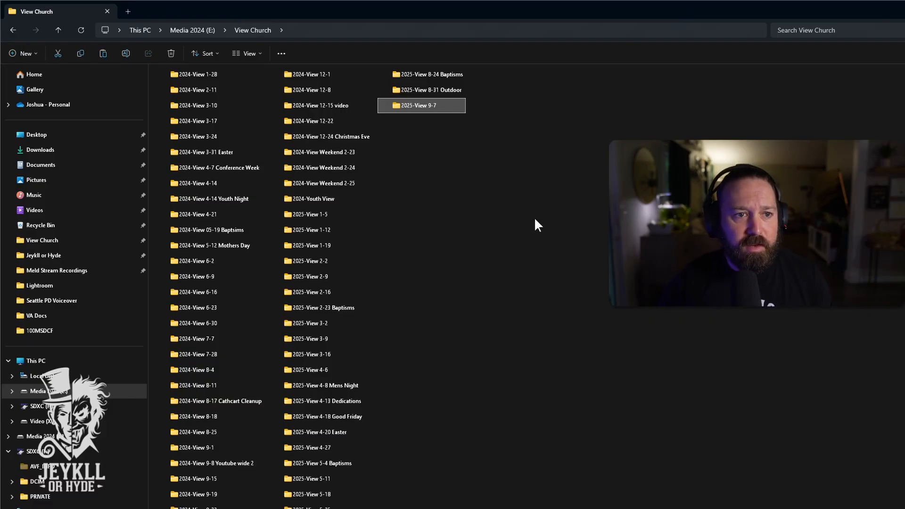
- Open the 2025-View 9-7 folder and paste the copied camera-card photos into it
double_click(443, 103)
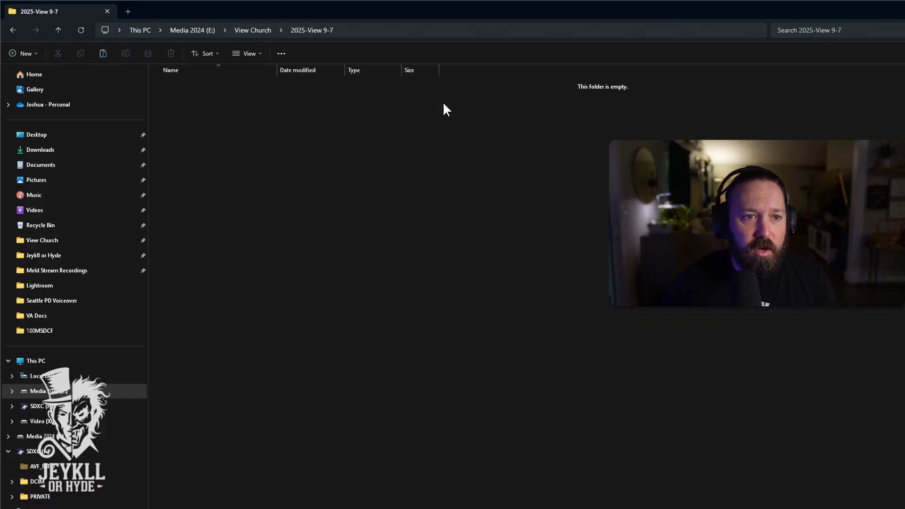
right_click(556, 245)
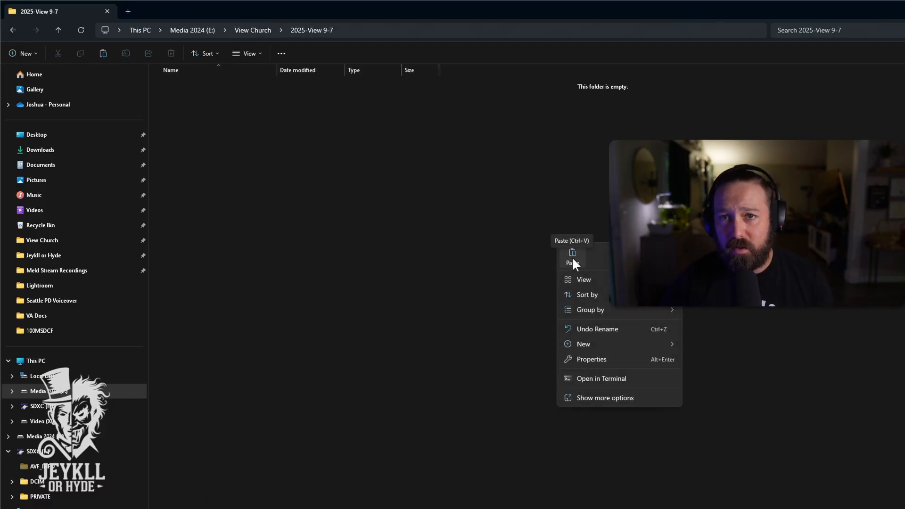
click(573, 260)
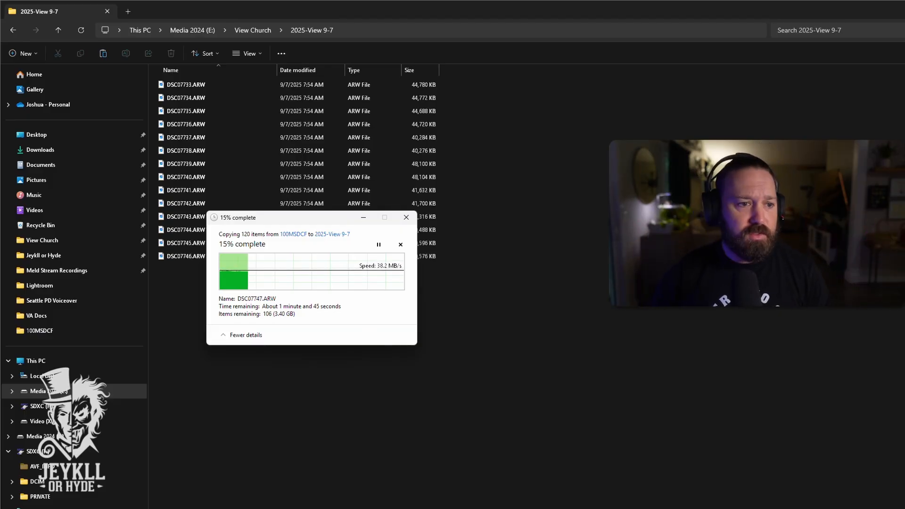
- Go back to View Church and look through the 2025-View 8-31 Outdoor folder and the exported JPGs in its Finals subfolder
click(13, 31)
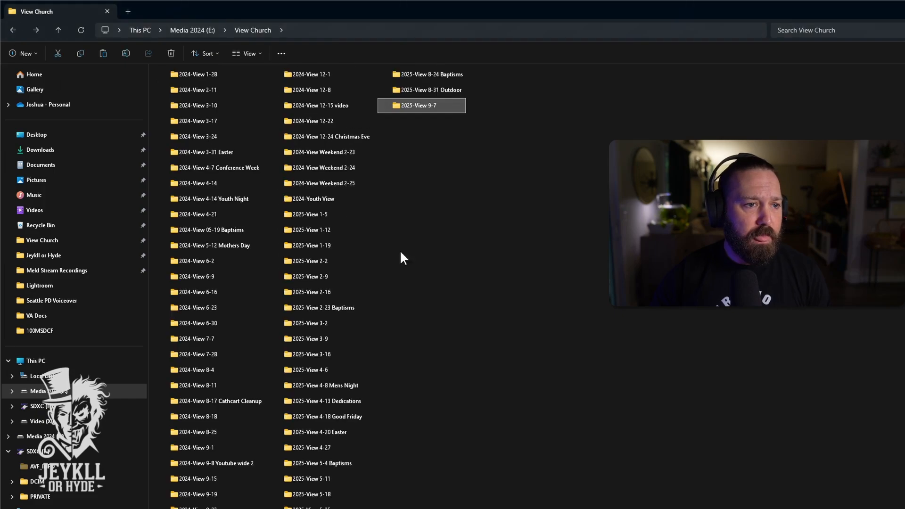
mouse_move(418, 93)
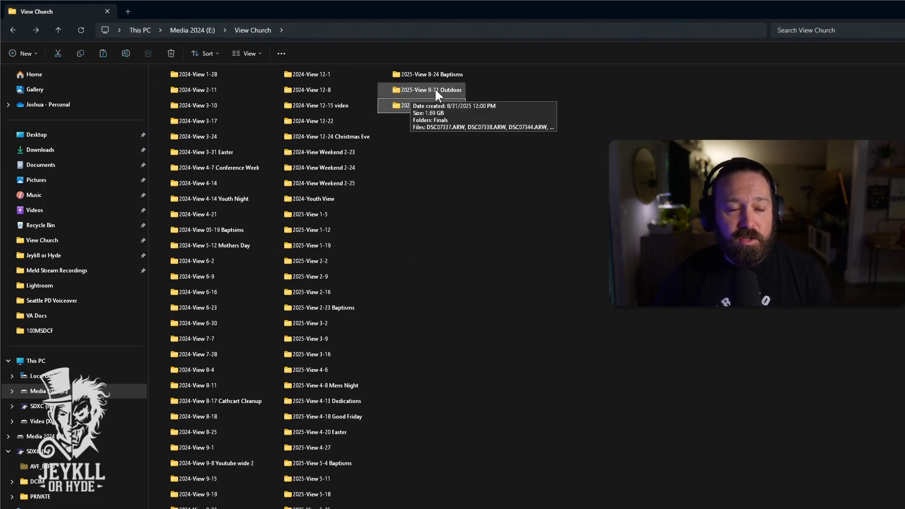
double_click(434, 89)
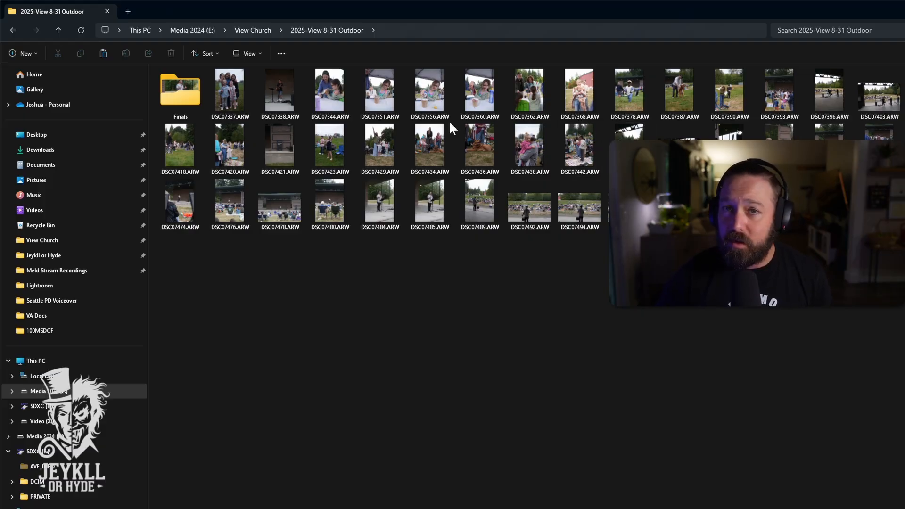
double_click(183, 100)
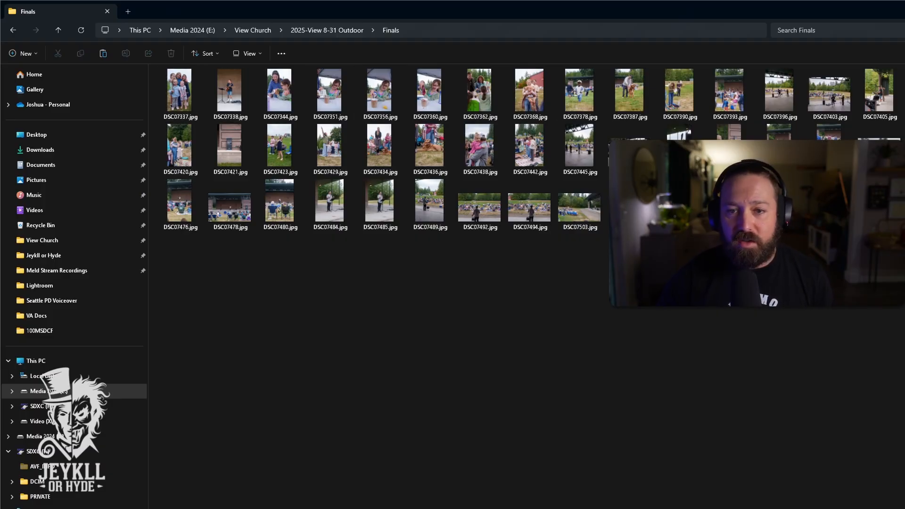
drag(885, 276, 198, 94)
click(418, 288)
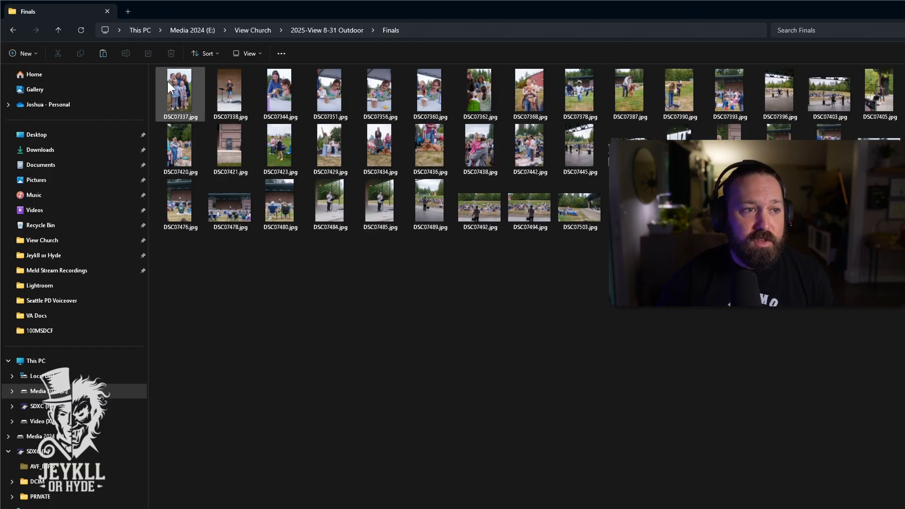
- Compare the file sizes of DSC07337.jpg in Finals and DSC07337.ARW in 2025-View 8-31 Outdoor through their properties
right_click(178, 94)
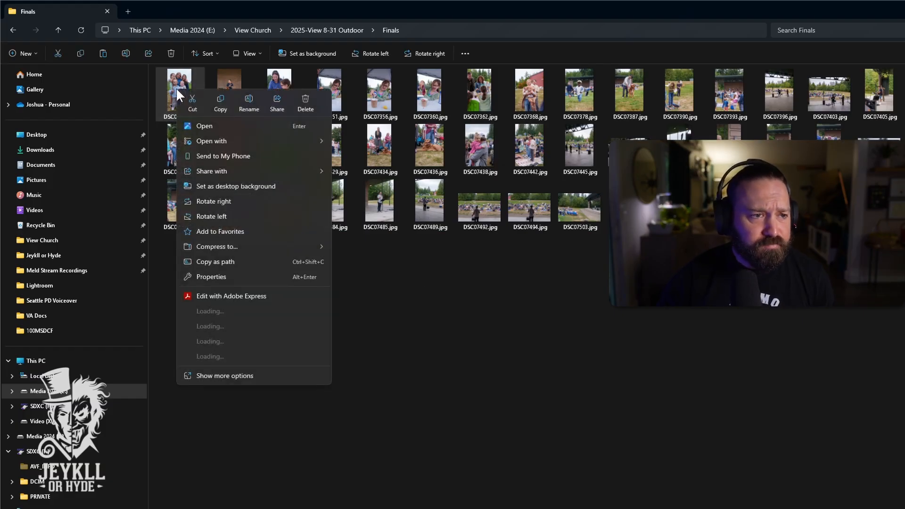
click(231, 277)
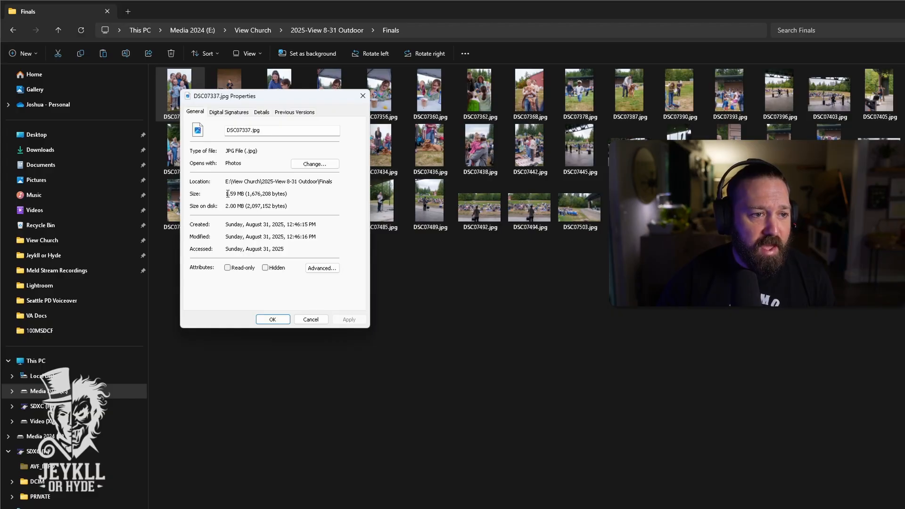
click(280, 318)
click(14, 29)
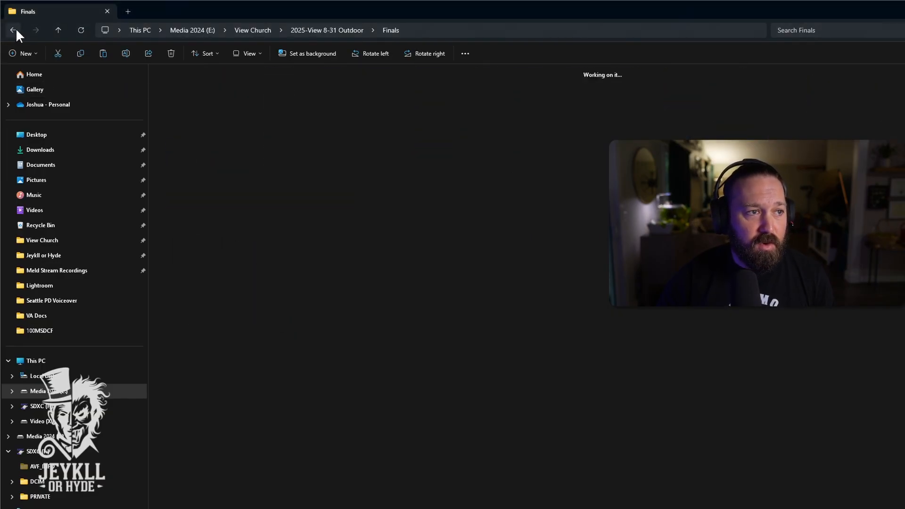
right_click(234, 95)
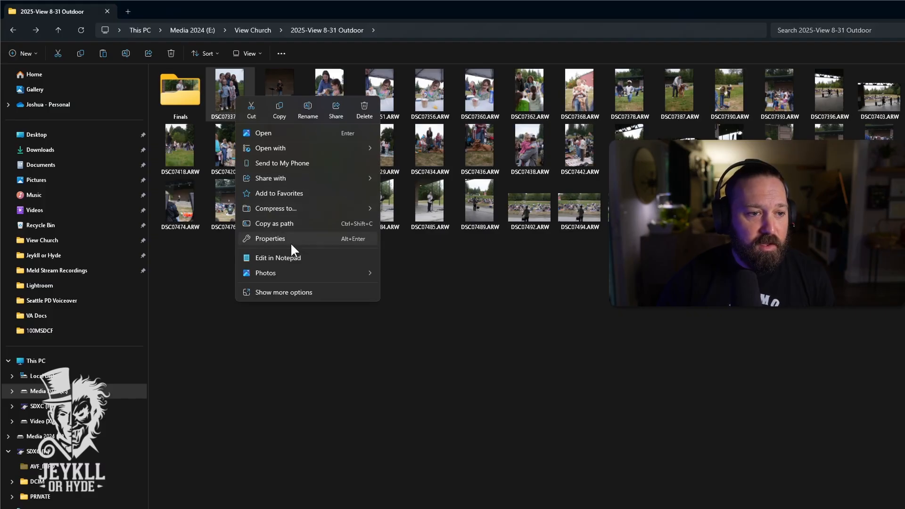
click(290, 240)
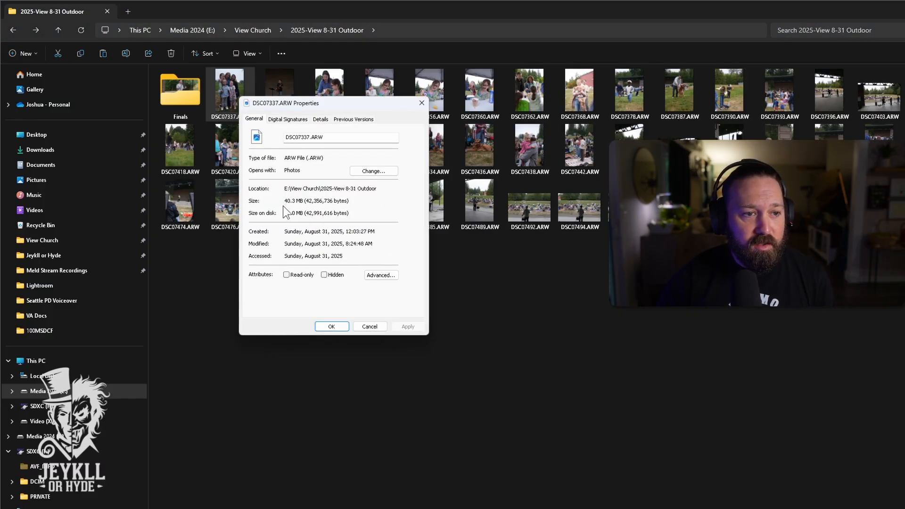
click(512, 306)
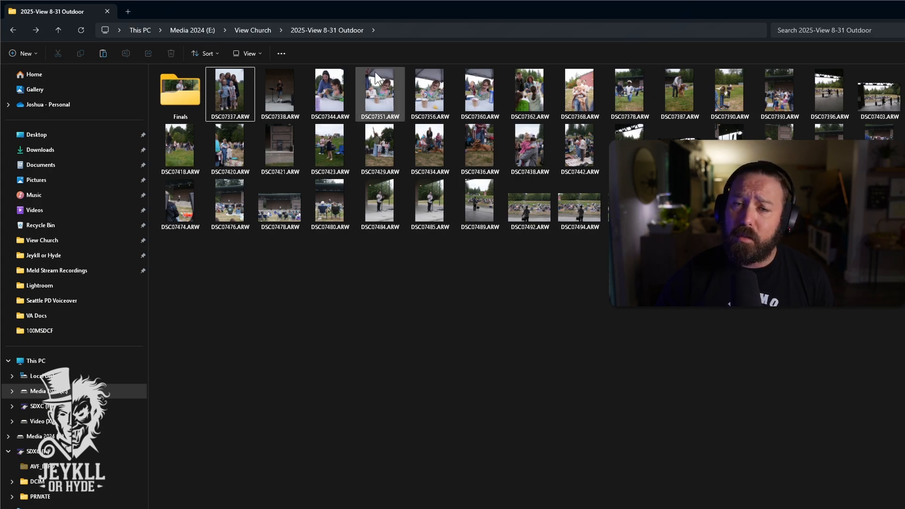
- Look into the Finals folder again, check the progress of the photo copy, and return to View Church
double_click(186, 95)
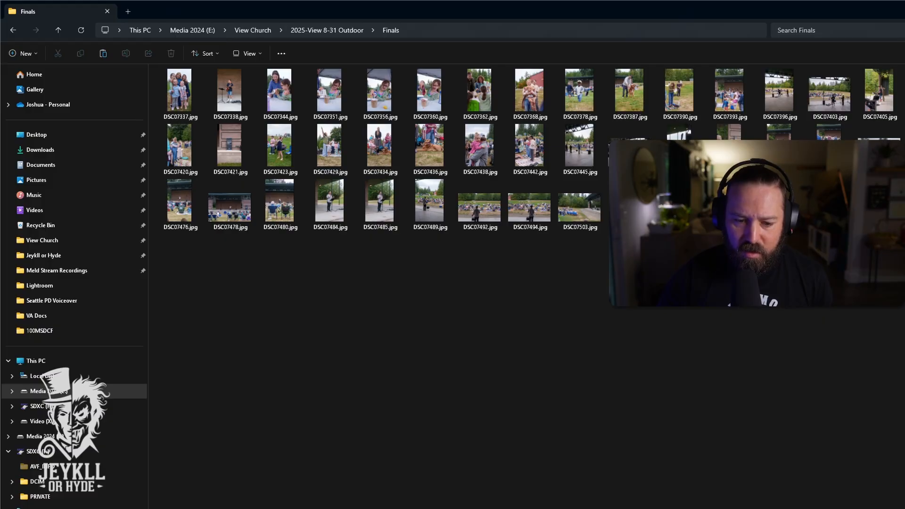
key(alt+Tab)
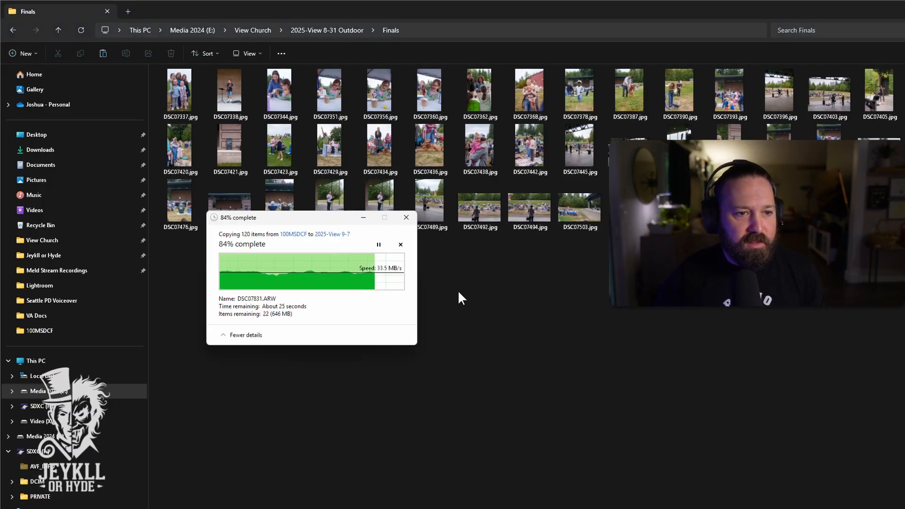
click(12, 30)
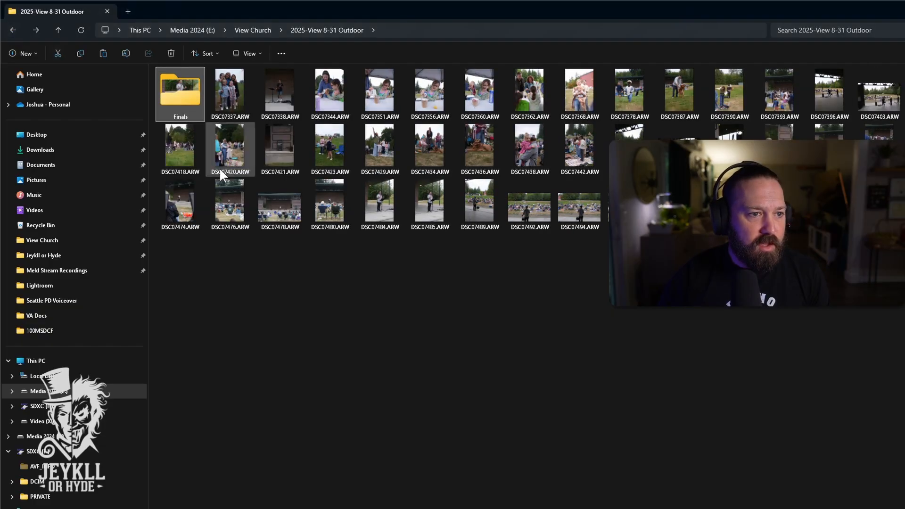
click(14, 29)
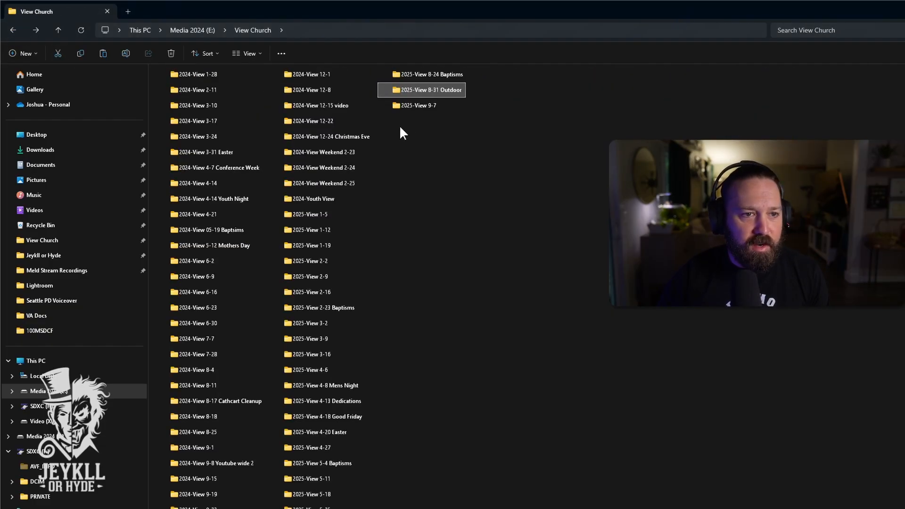
- Open the 2025-View 9-7 folder and look over all the ARW photos copied into it
double_click(419, 104)
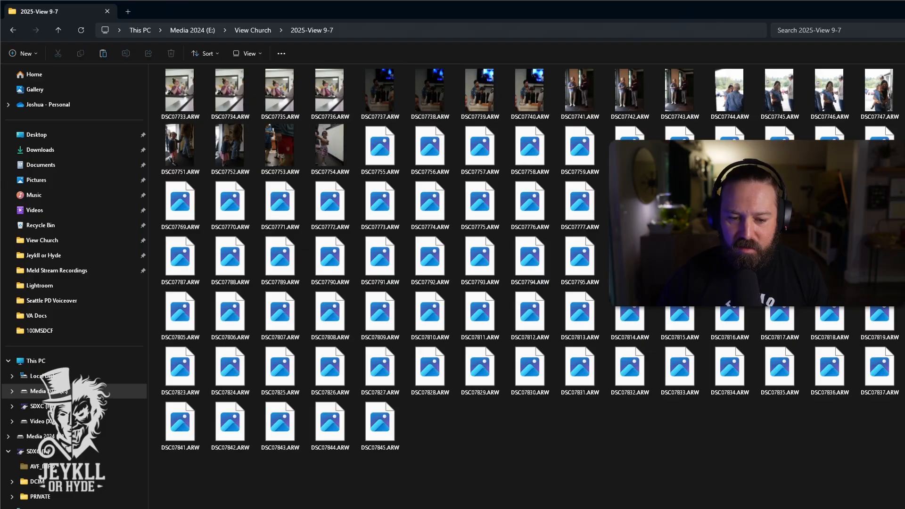
key(super+Down)
key(alt+Tab)
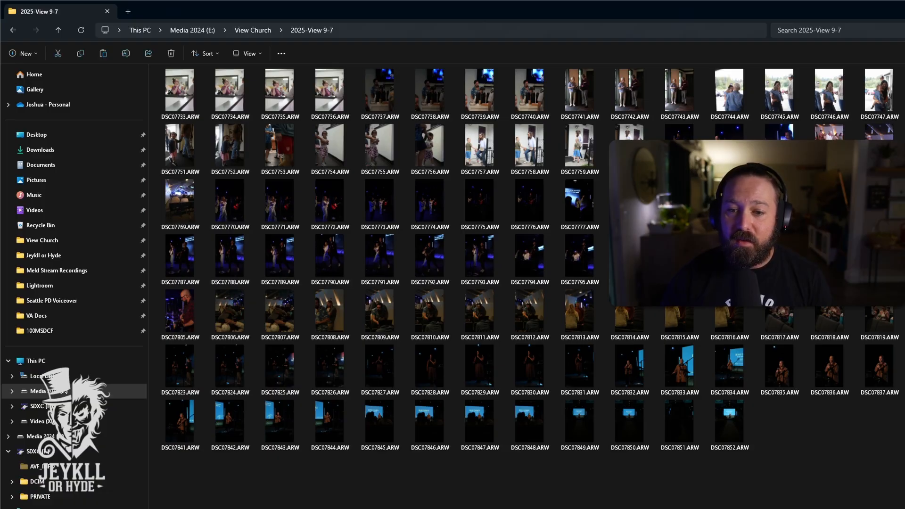
drag(895, 467, 188, 91)
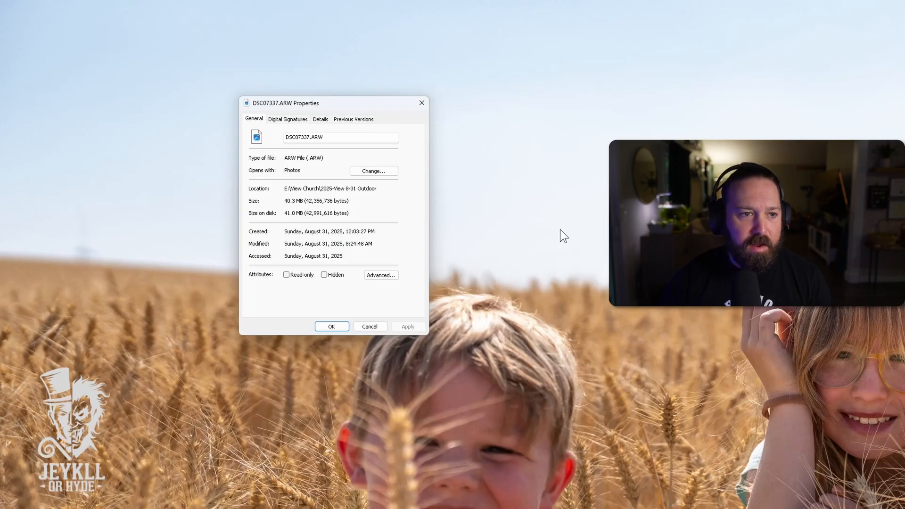
- Close the leftover DSC07337.ARW properties and switch to Lightroom Classic to look over the catalog's folder list
click(423, 102)
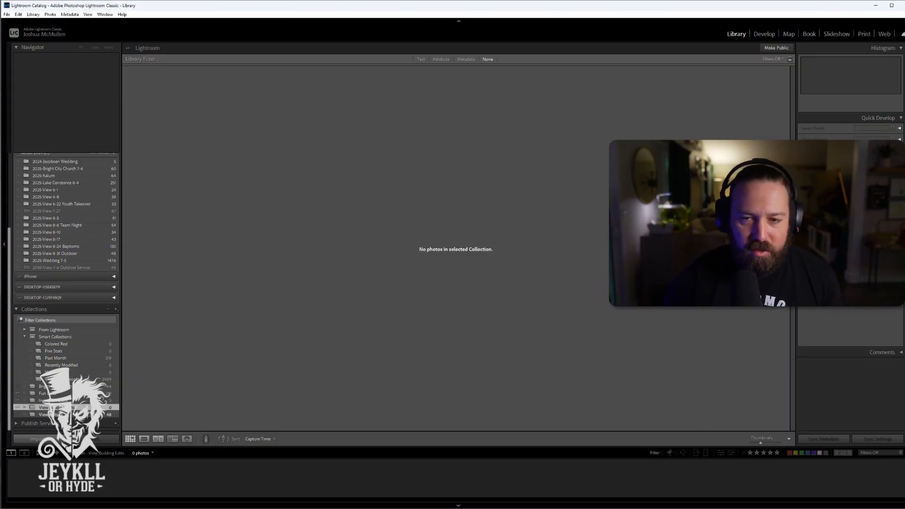
scroll(58, 257, up, 5)
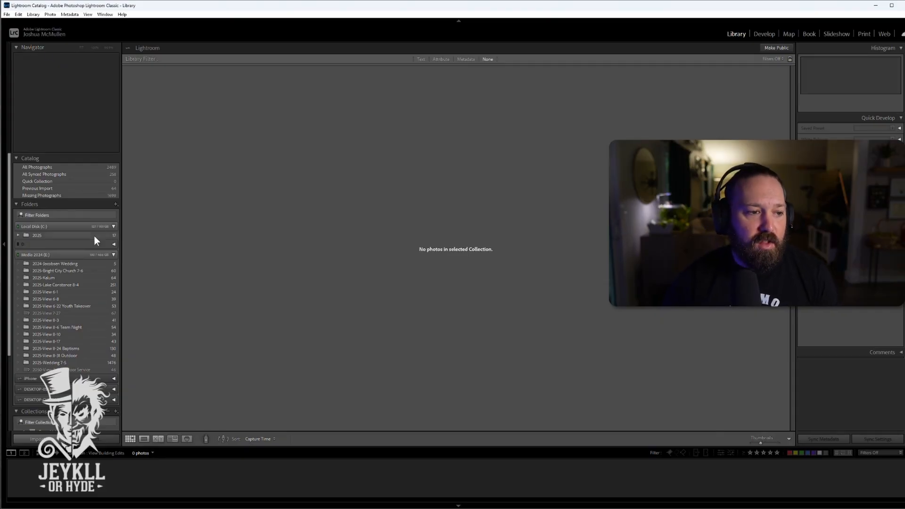
scroll(74, 312, down, 3)
scroll(74, 312, up, 3)
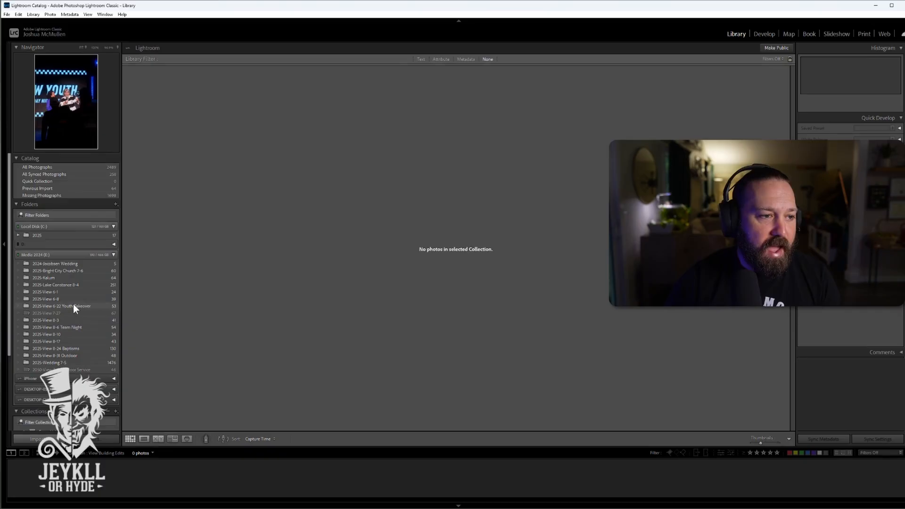
- Collapse the Catalog and Folders sections in the Library module
click(16, 158)
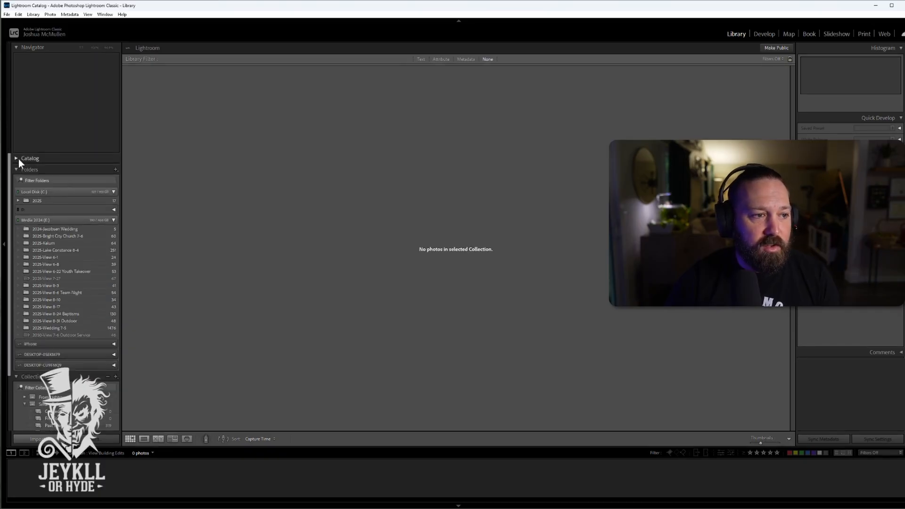
click(16, 158)
click(15, 158)
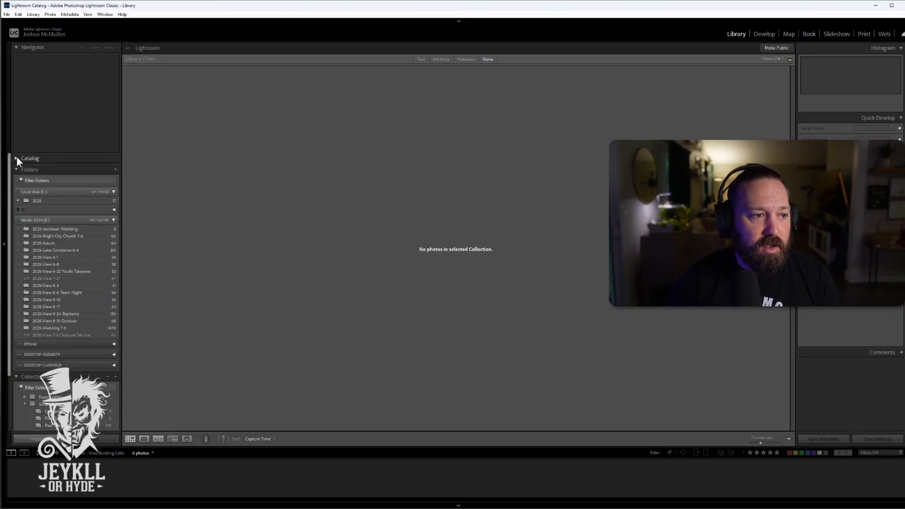
click(16, 159)
click(16, 158)
click(16, 168)
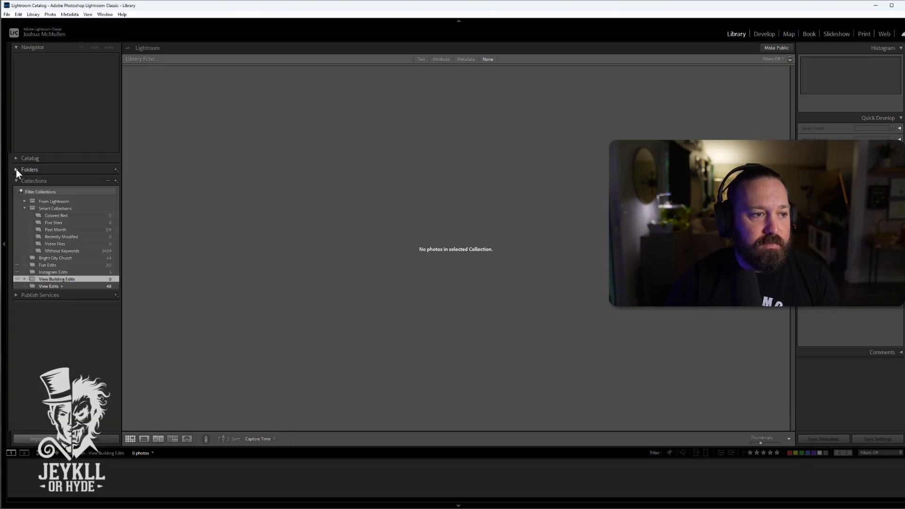
- Collapse the Smart Collections set while keeping Collections expanded, and display the photos of the View Edits collection
click(15, 181)
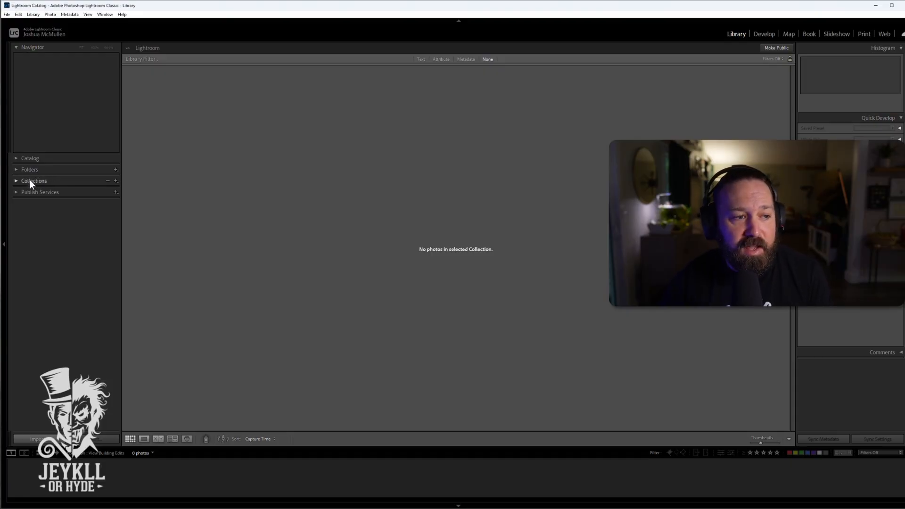
click(16, 181)
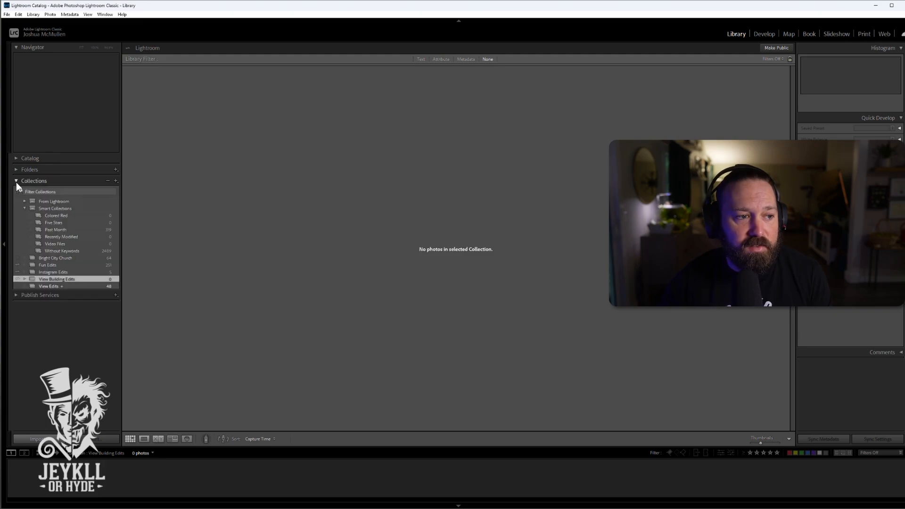
click(24, 208)
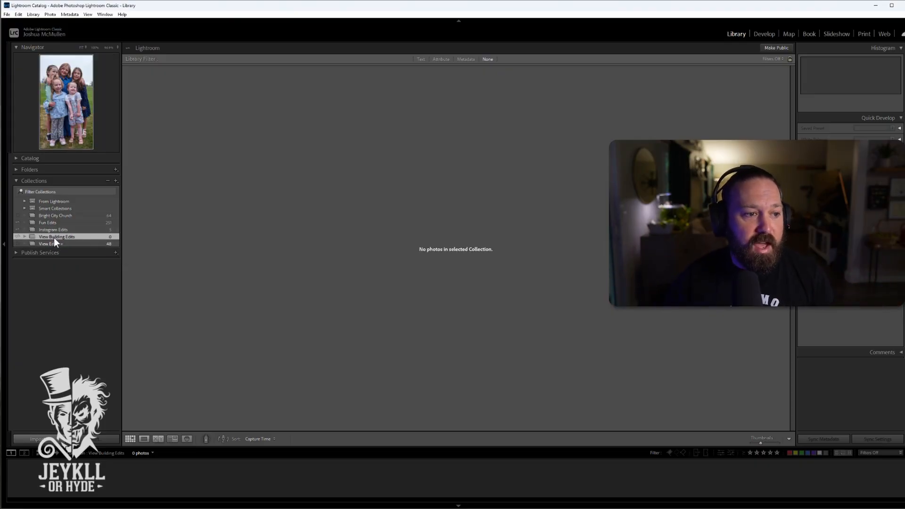
click(60, 241)
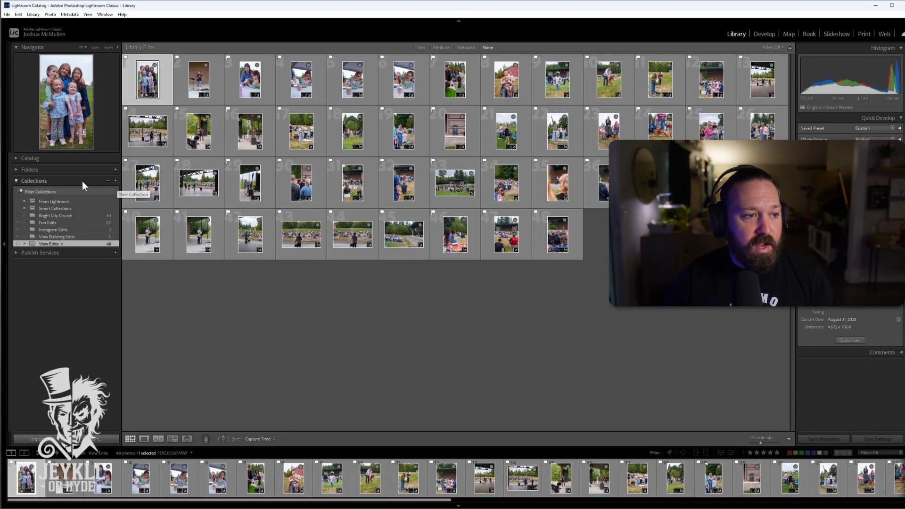
- Create a collection named View Live Stream Photos with Sync with Lightroom turned off, and display it
click(115, 181)
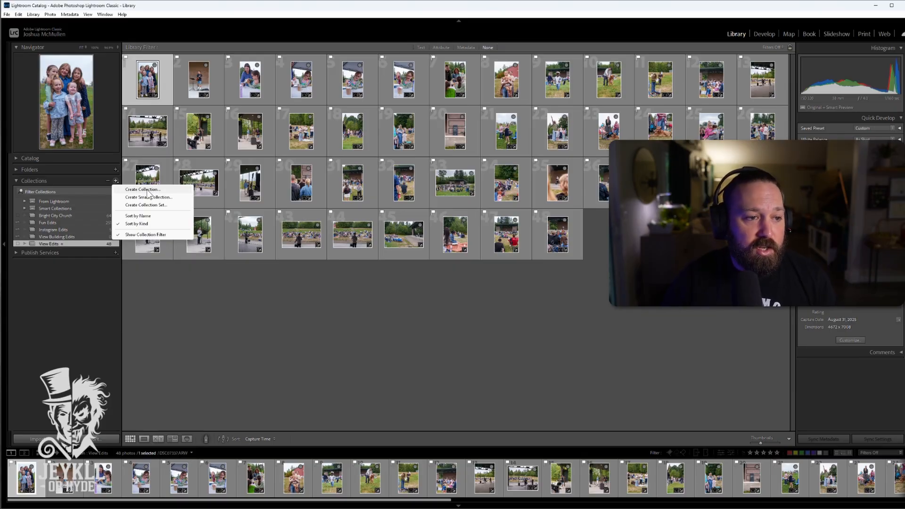
click(146, 189)
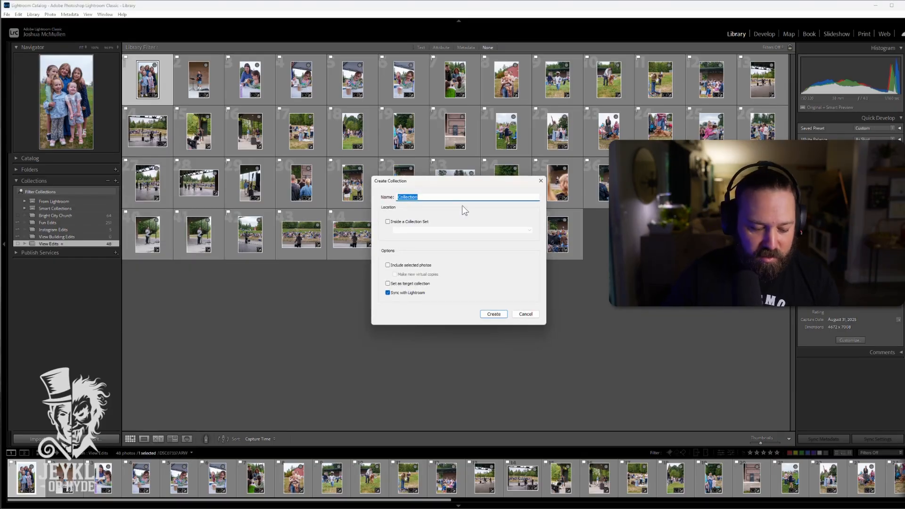
text(View )
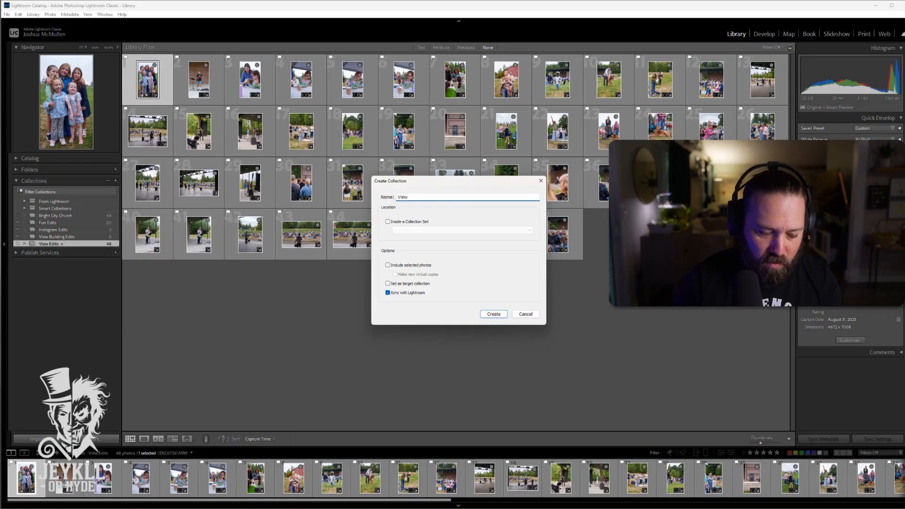
text(Live Str)
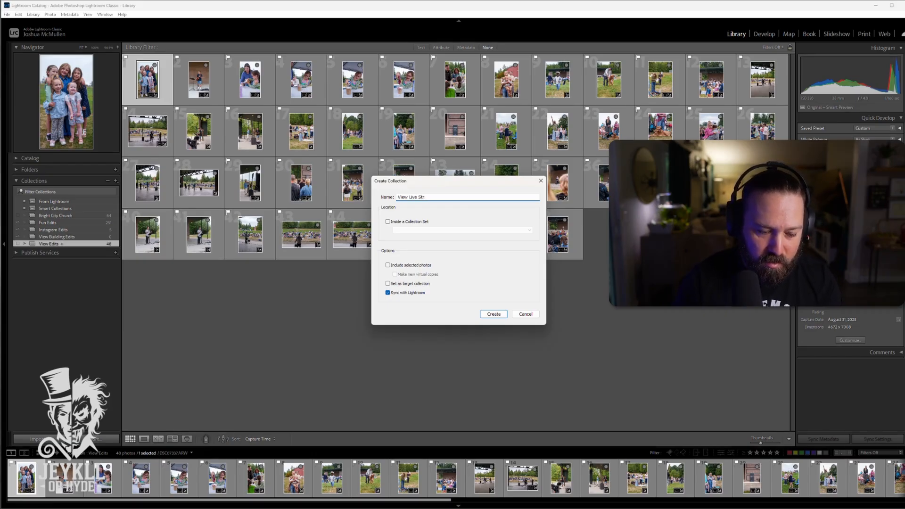
text(eam O)
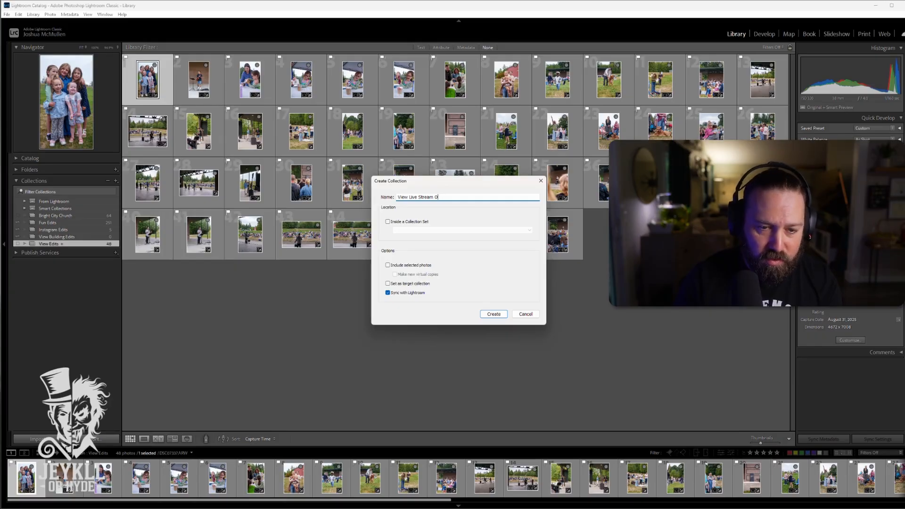
key(BackSpace)
text(Photos)
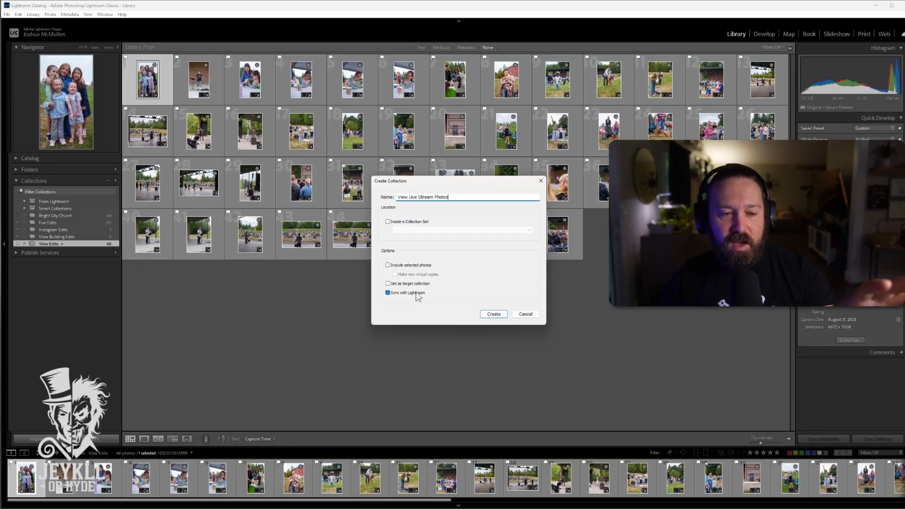
click(388, 293)
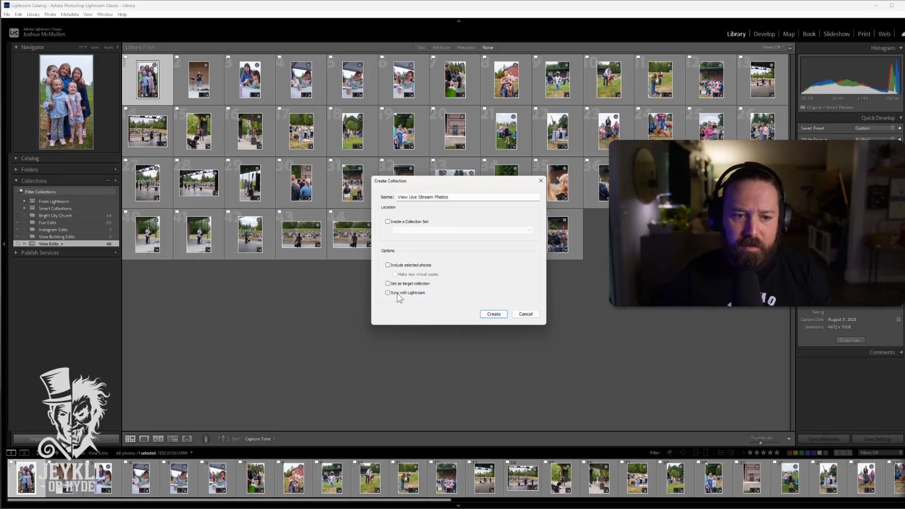
click(494, 314)
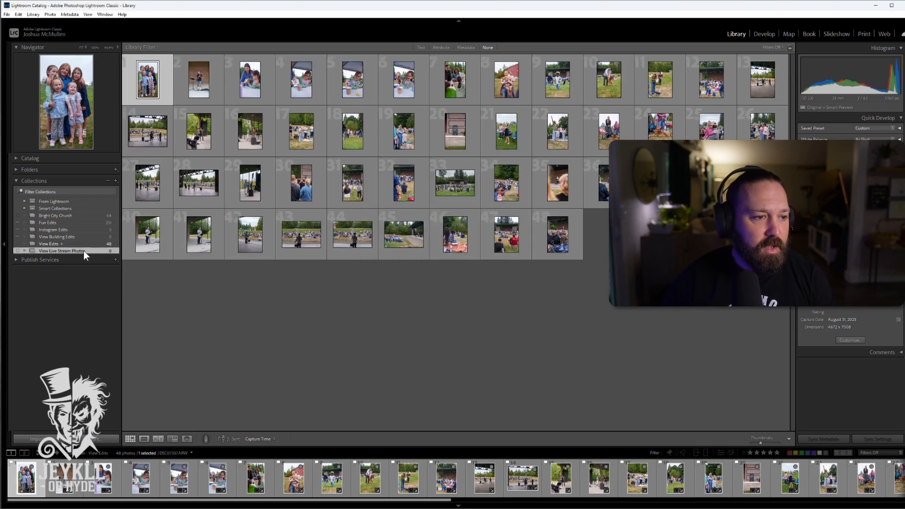
click(84, 251)
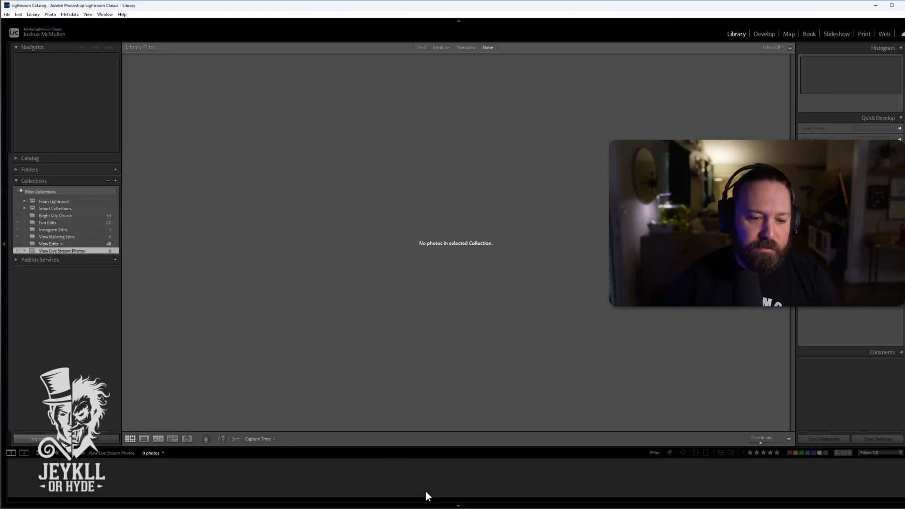
- Switch to File Explorer's 2025-View 9-7 folder, move the window aside, and bring all its ARW photos into Lightroom Classic's import view
mouse_move(426, 506)
click(555, 500)
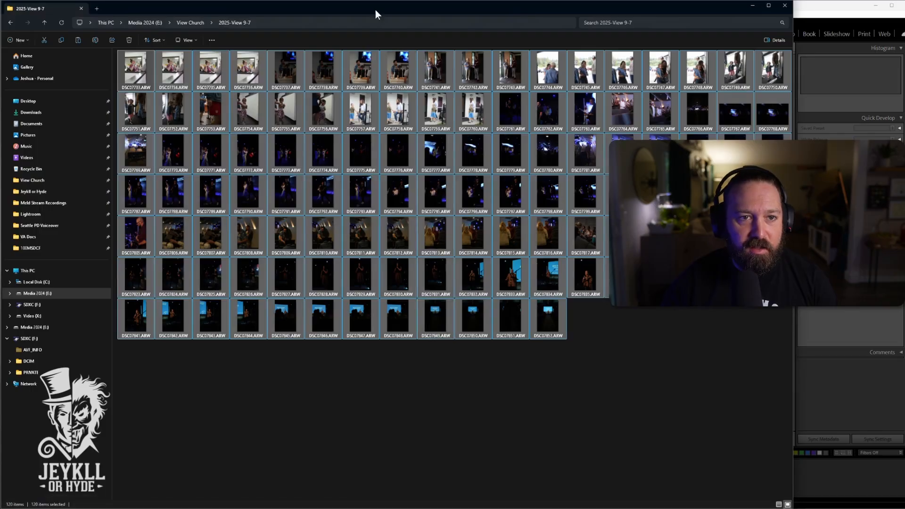
drag(375, 10, 570, 193)
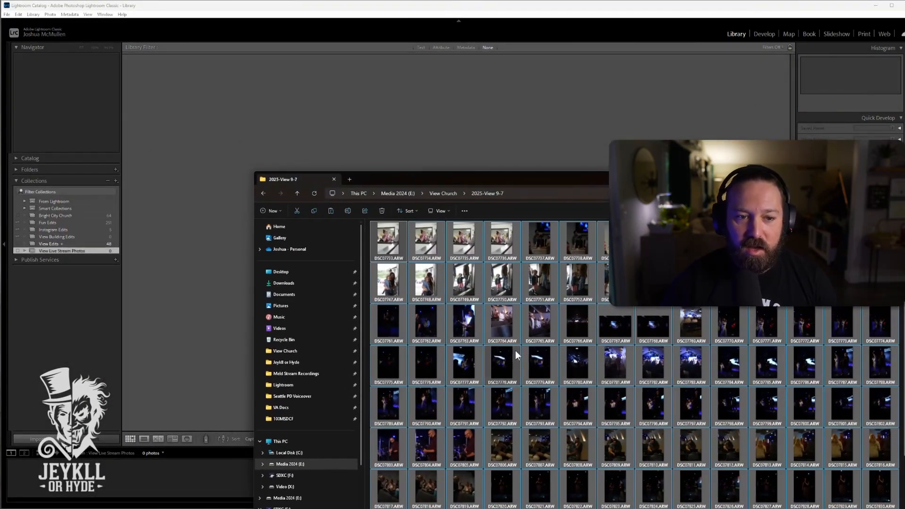
click(396, 248)
key(ctrl+a)
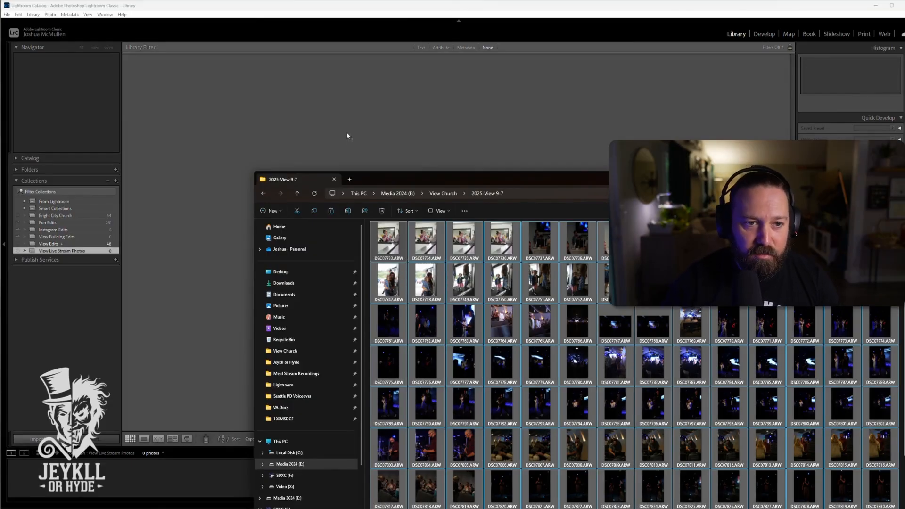
drag(346, 133, 346, 133)
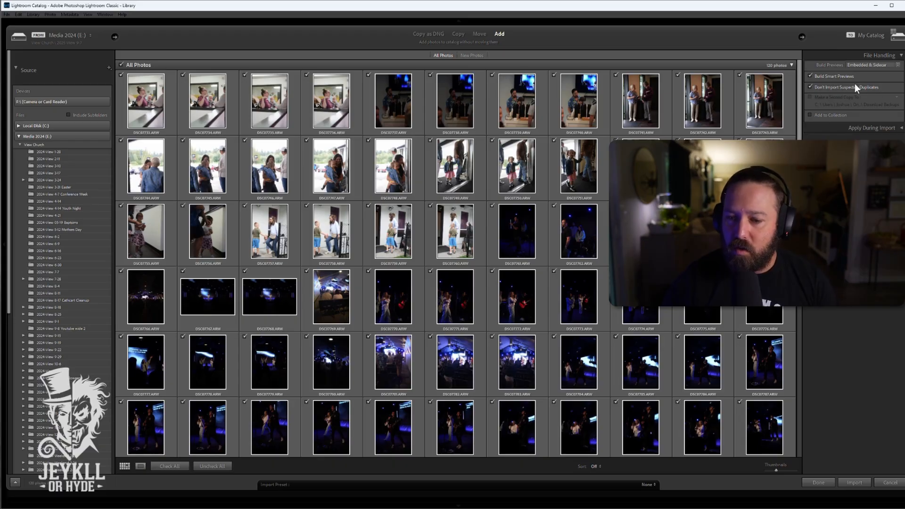
- Turn on Add to Collection for the View Live Stream Photos collection and import all the checked photos
key(ctrl)
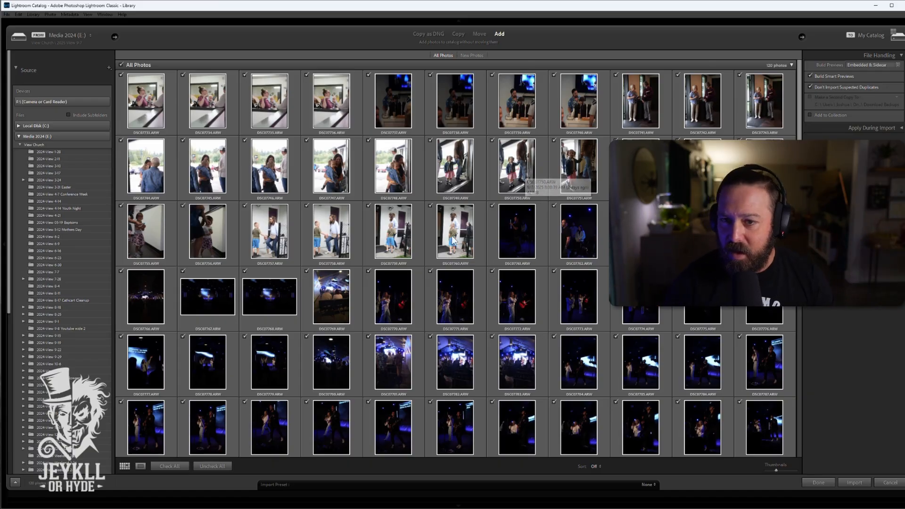
click(819, 115)
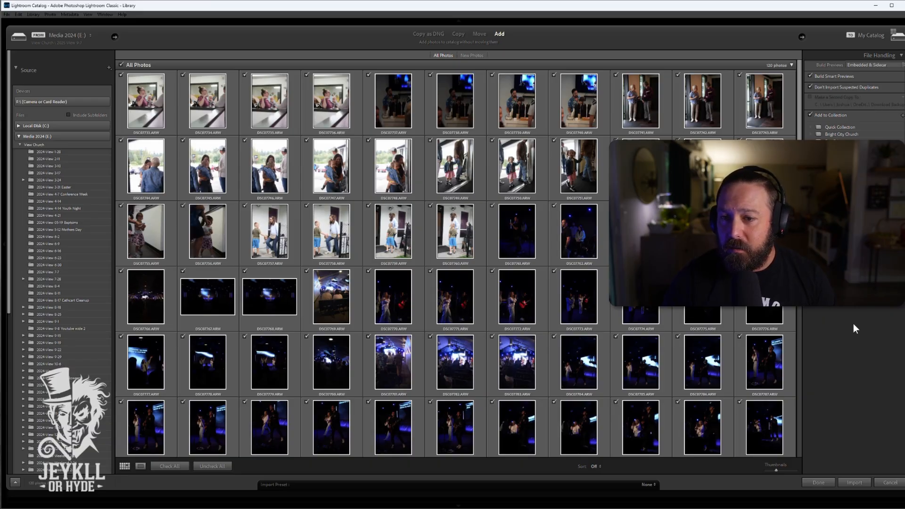
click(852, 483)
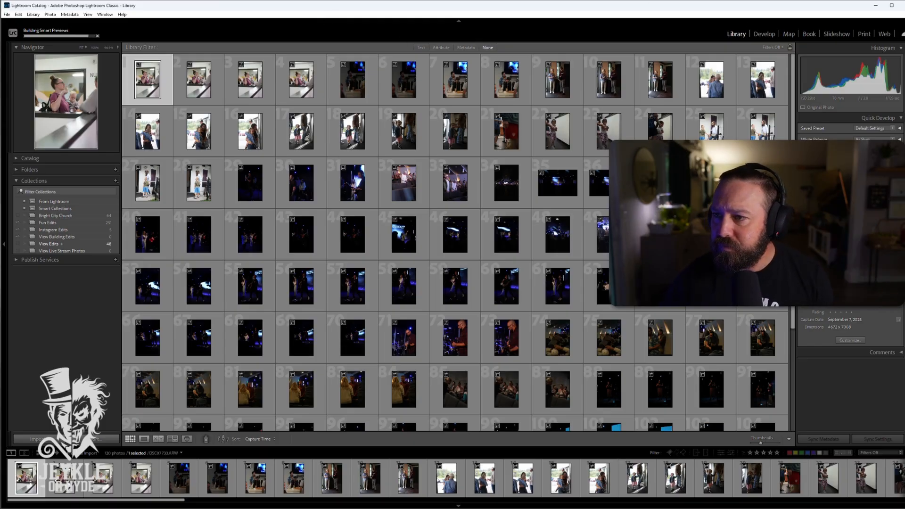
key(alt+Tab)
click(749, 31)
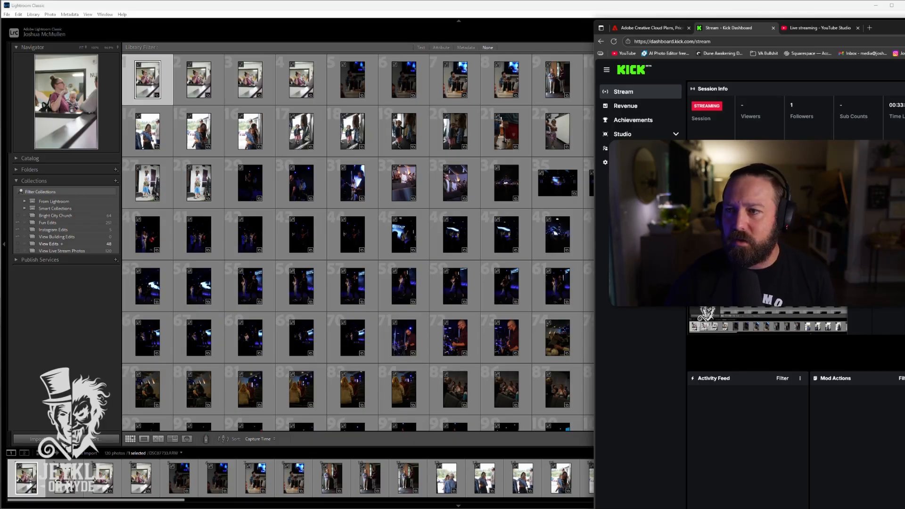
key(super+Down)
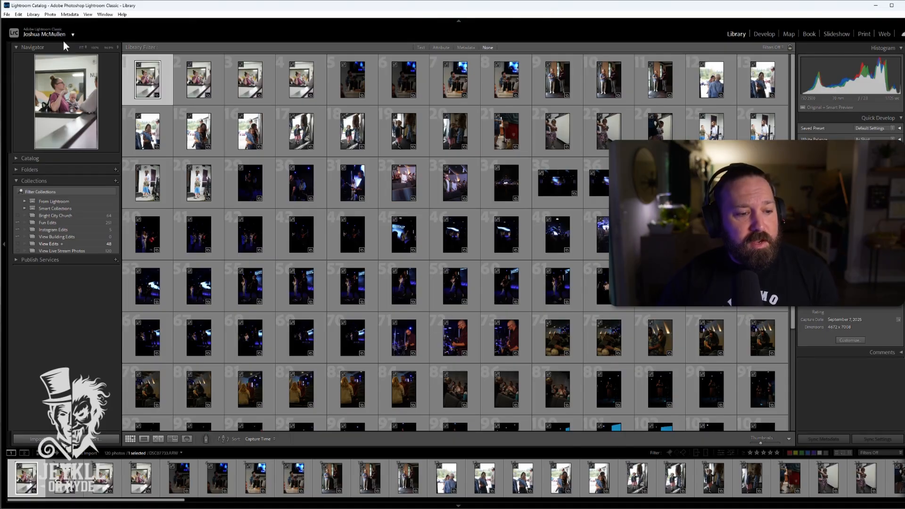
key(ctrl)
key(ctrl)
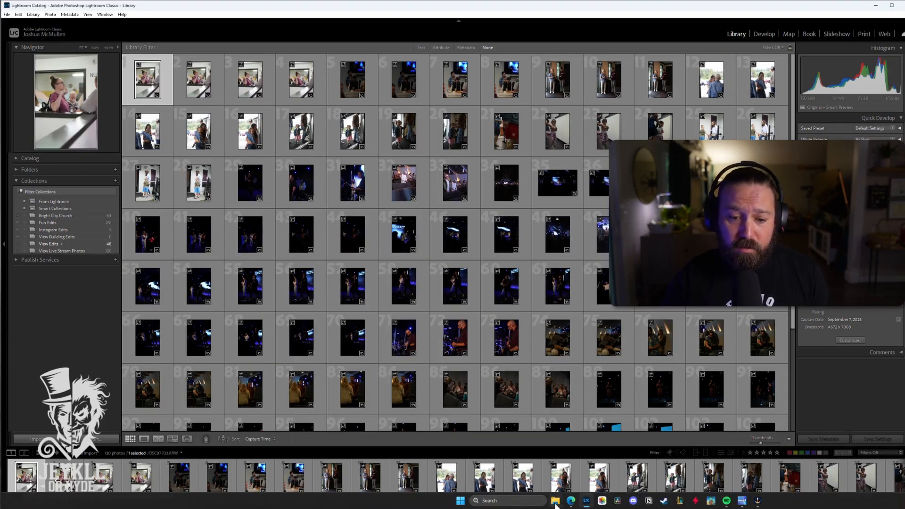
mouse_move(556, 506)
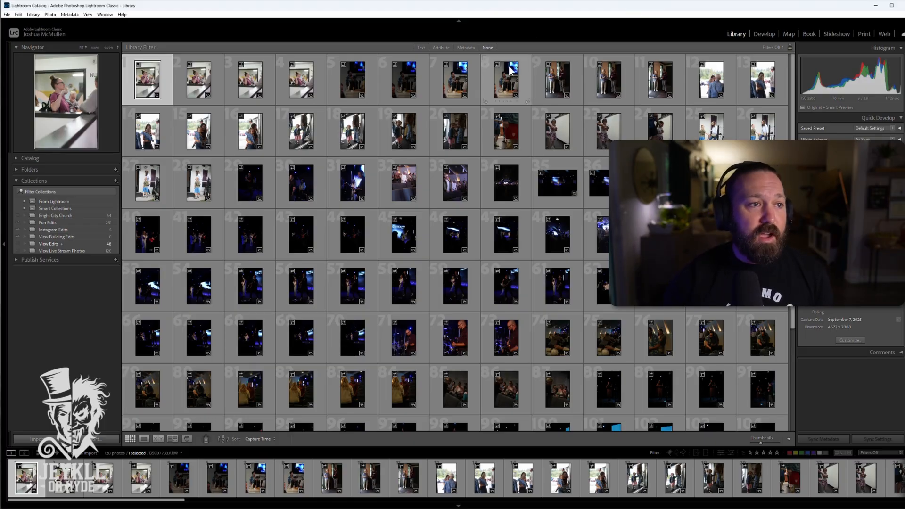
mouse_move(788, 505)
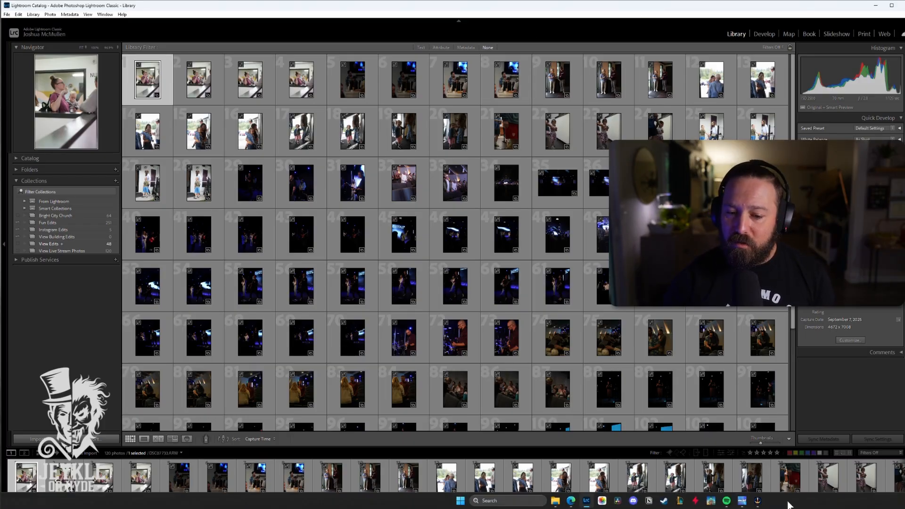
click(572, 500)
drag(885, 27, 904, 19)
click(626, 9)
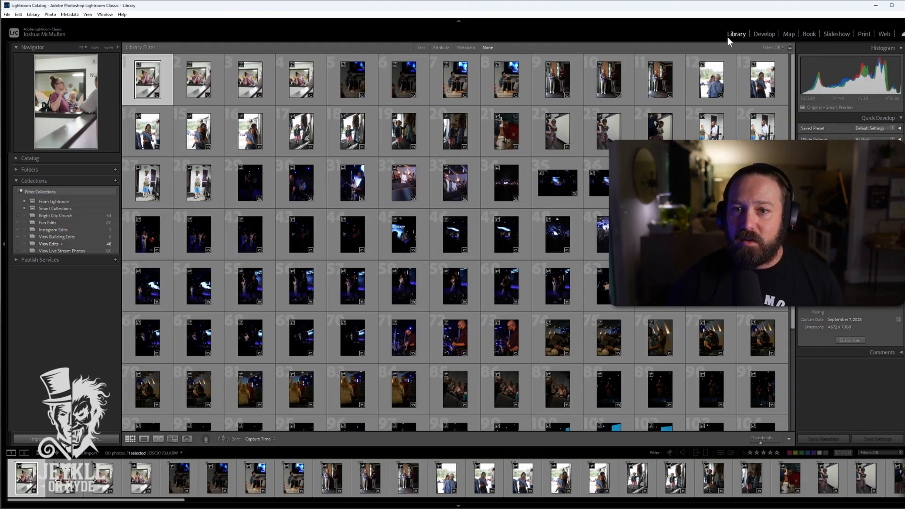
- Look at the Develop module, then return to the Library grid and display the View Live Stream Photos collection
click(739, 33)
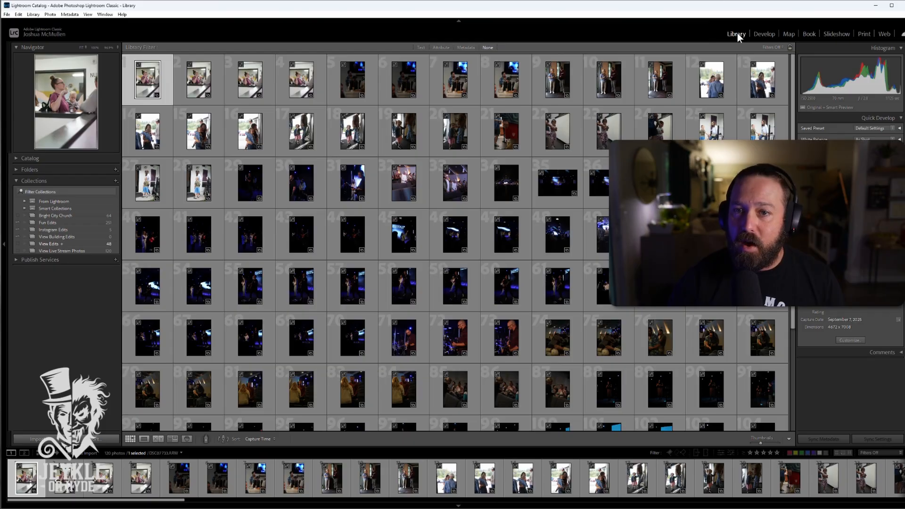
click(737, 35)
click(737, 34)
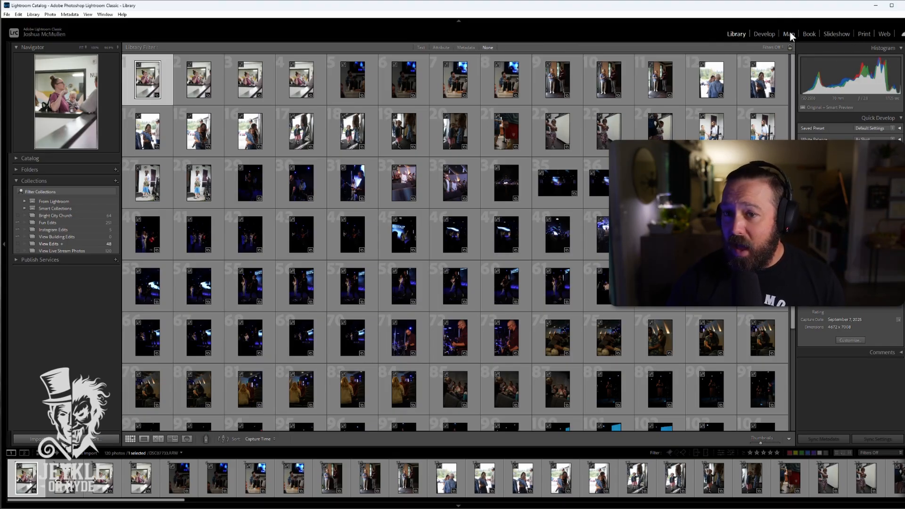
click(762, 33)
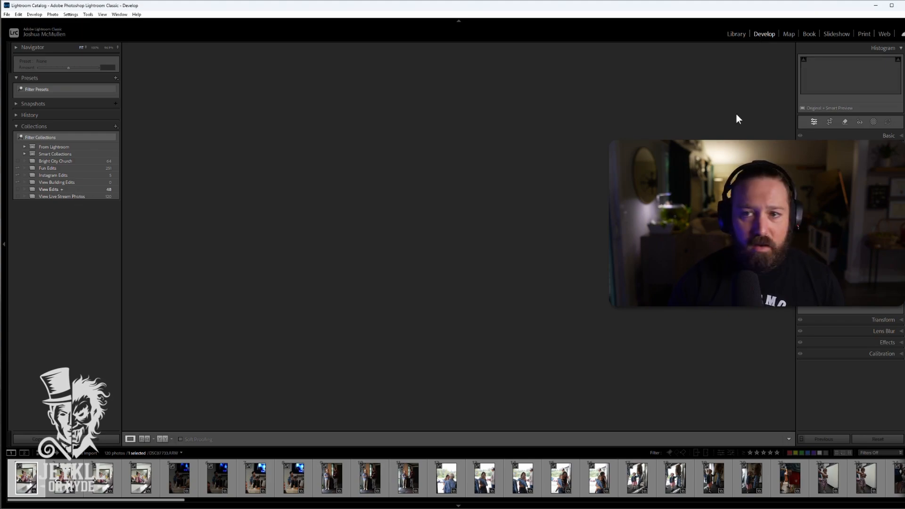
click(740, 33)
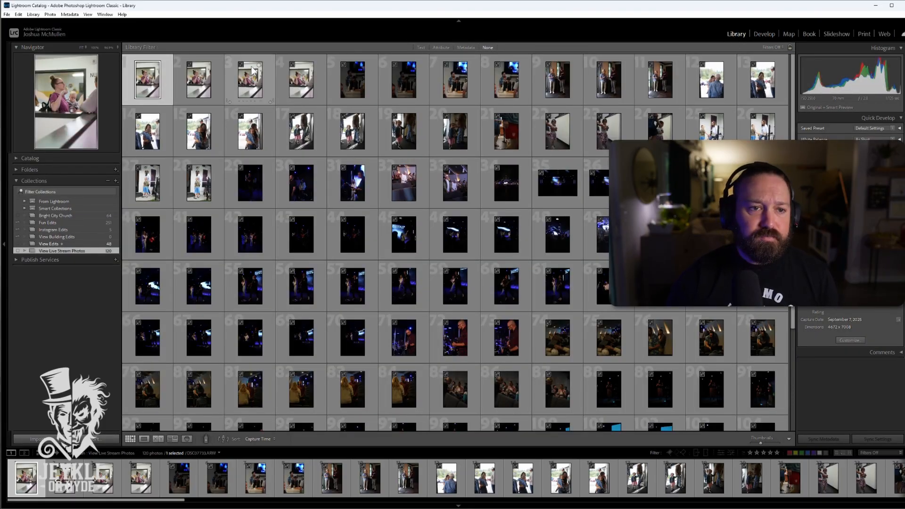
- Enlarge the first photo in loupe view and compare the similar opening shots of the woman holding a baby
double_click(154, 82)
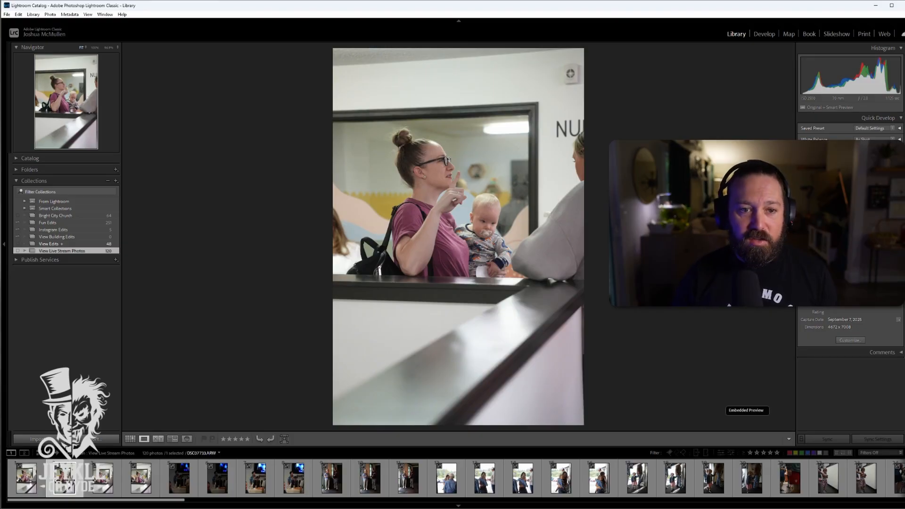
key(Right)
key(Right)
key(Right)
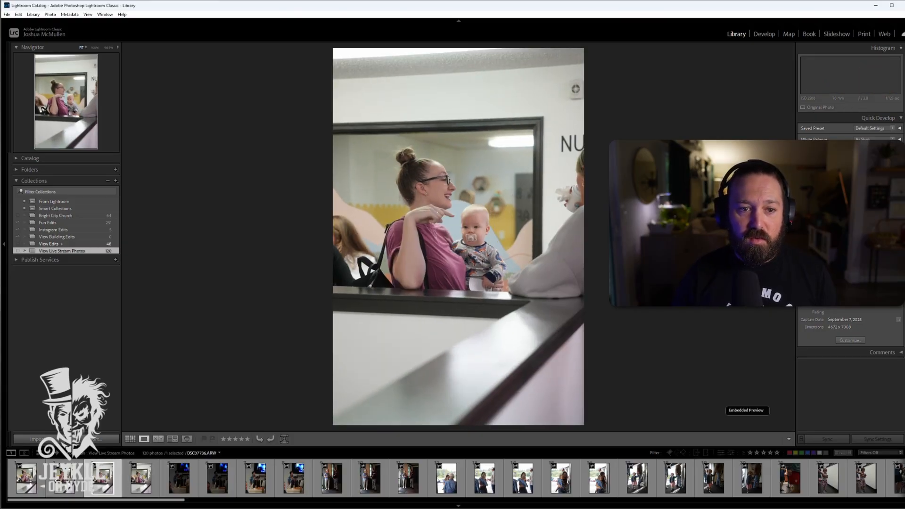
key(Right)
key(Left)
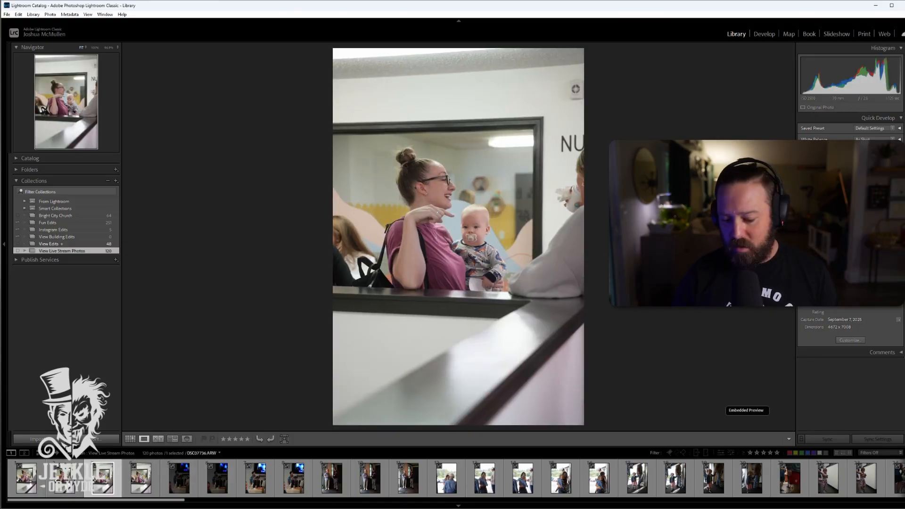
key(Right)
key(Right)
key(Right)
key(Right)
key(Left)
key(Left)
key(Left)
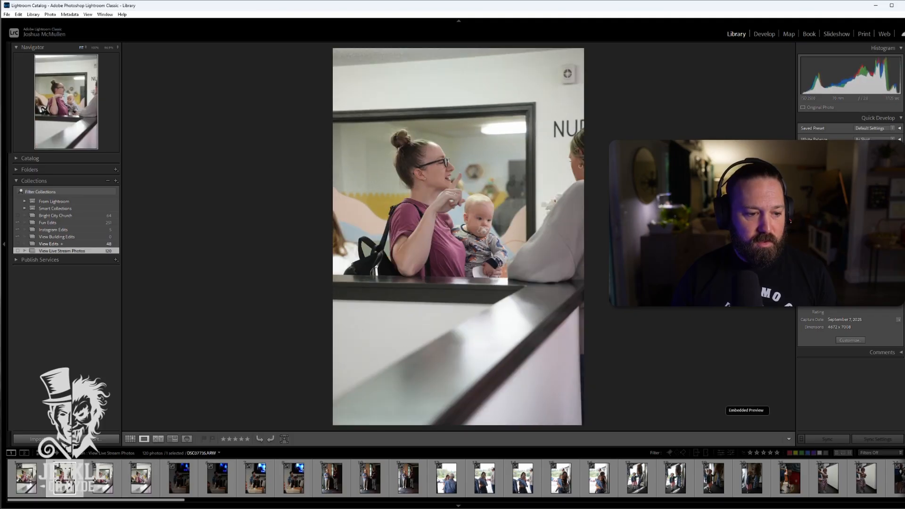
key(Left)
key(Left)
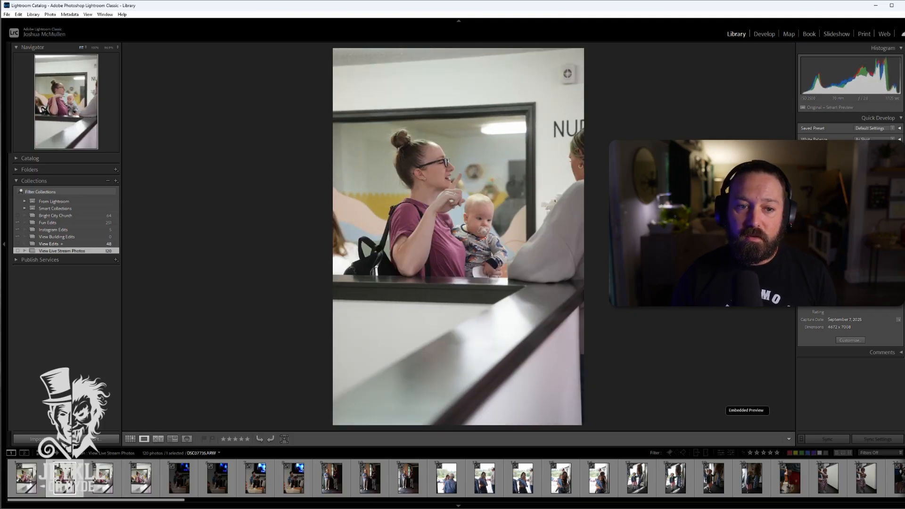
key(Left)
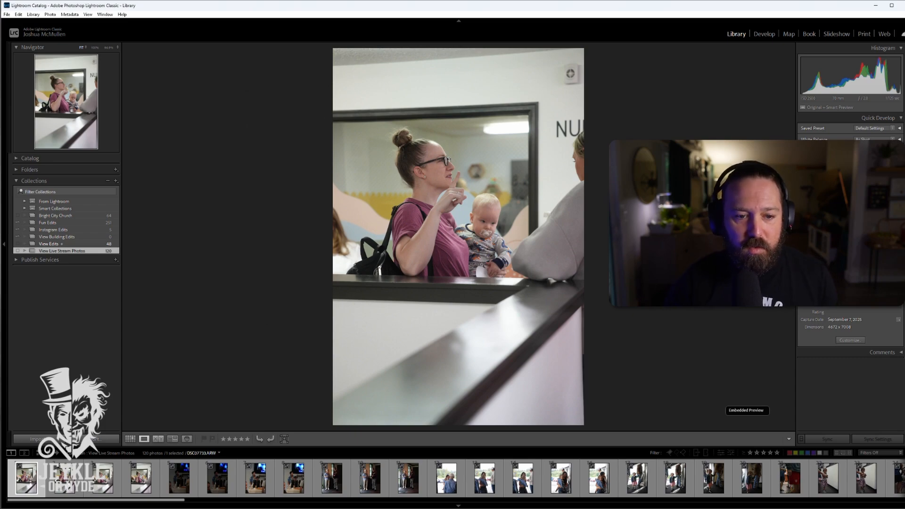
click(65, 478)
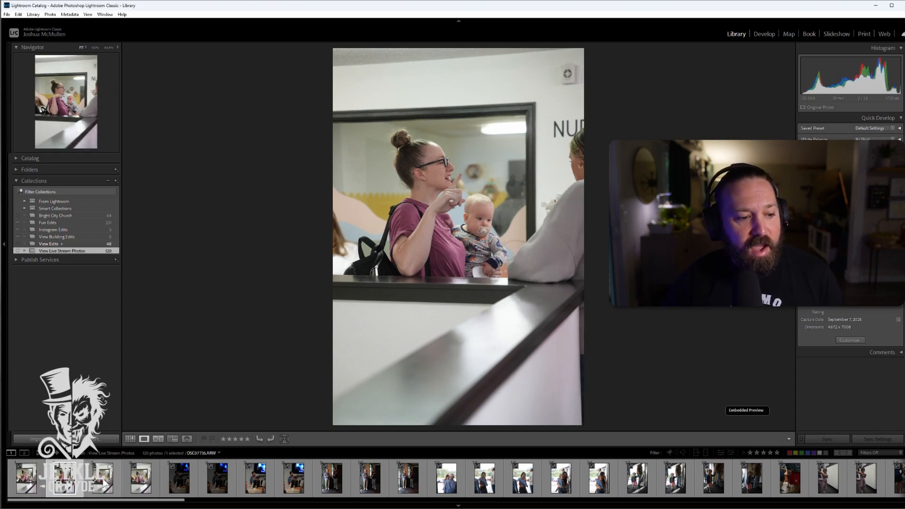
key(Left)
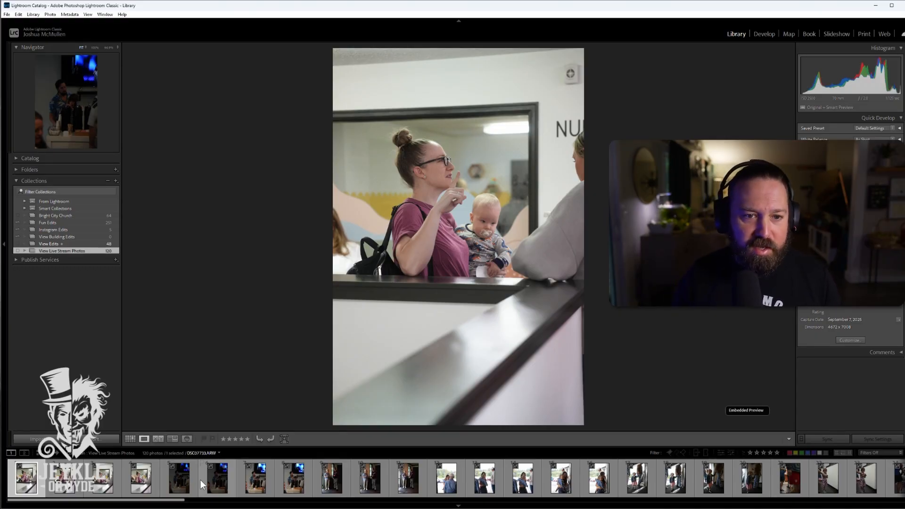
- Advance past the opening shots to examine the dark drinks-counter photo DSC07737.ARW in loupe view
key(Right)
key(Right)
key(Right)
key(Left)
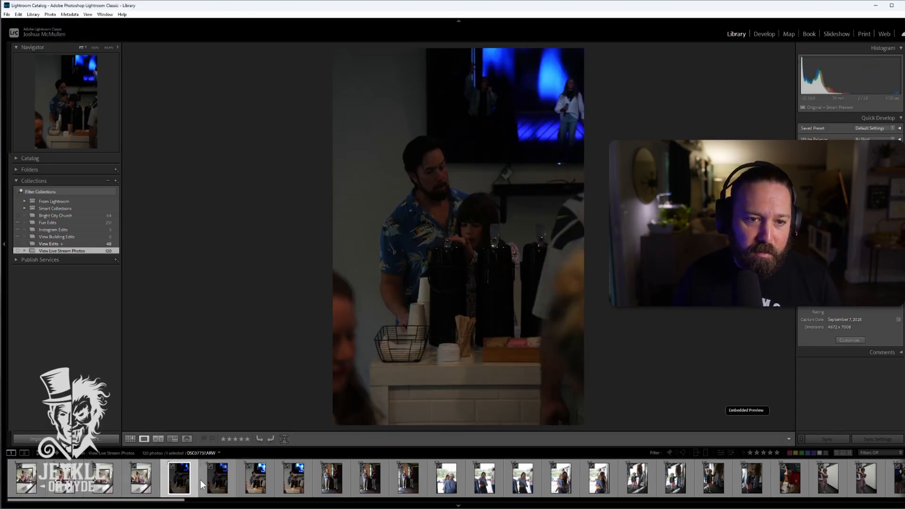
- Compare the four similar opening shots of the woman holding a baby, going back and forth between DSC07733.ARW and DSC07736.ARW
key(Left)
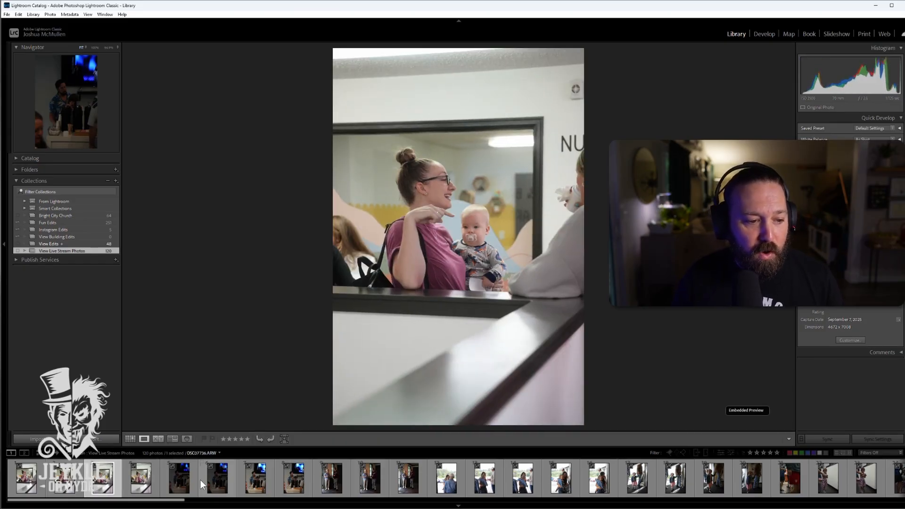
key(Left)
key(Right)
key(Left)
key(Left)
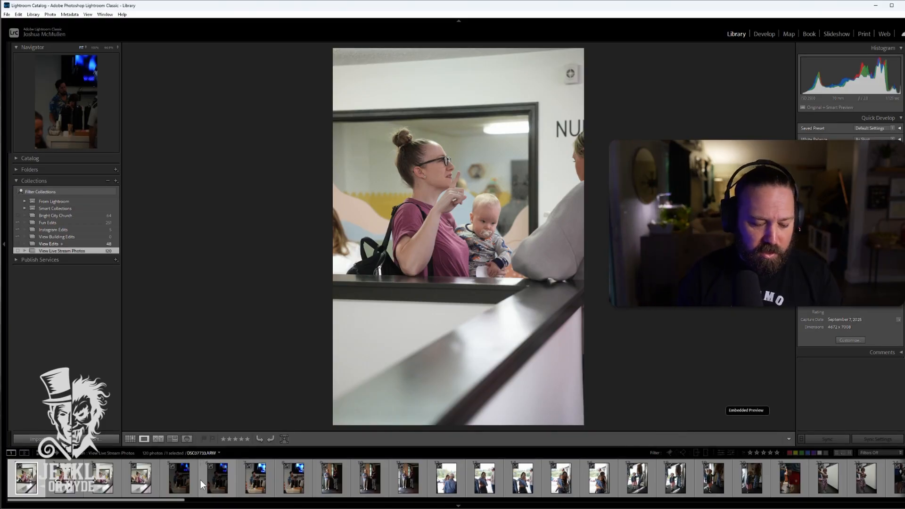
key(Right)
key(Right)
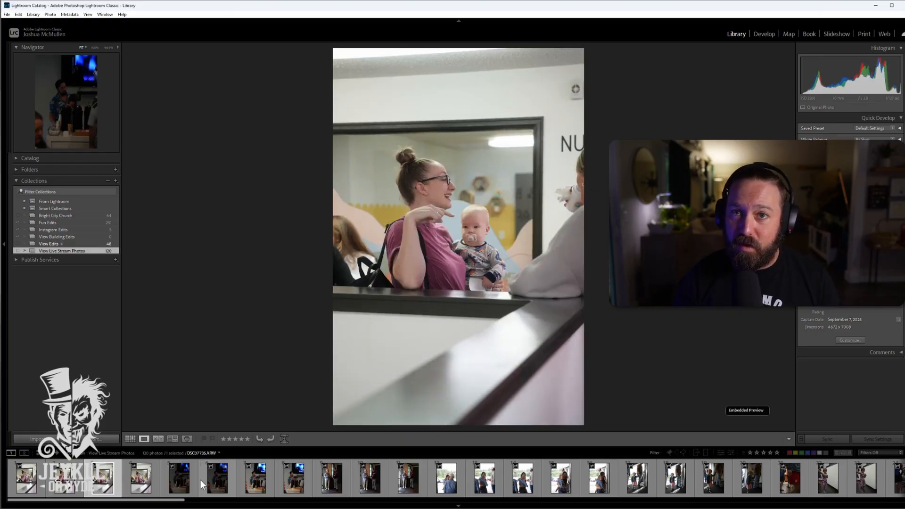
key(Left)
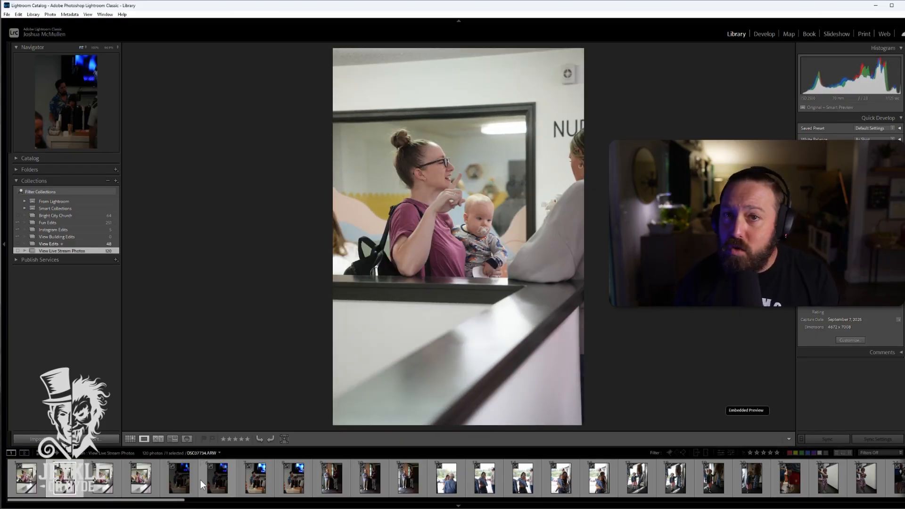
key(Left)
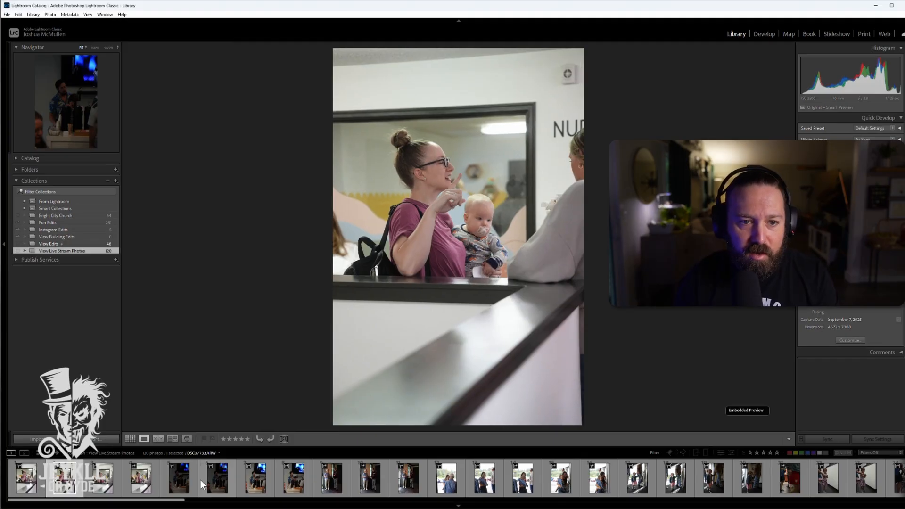
key(Left)
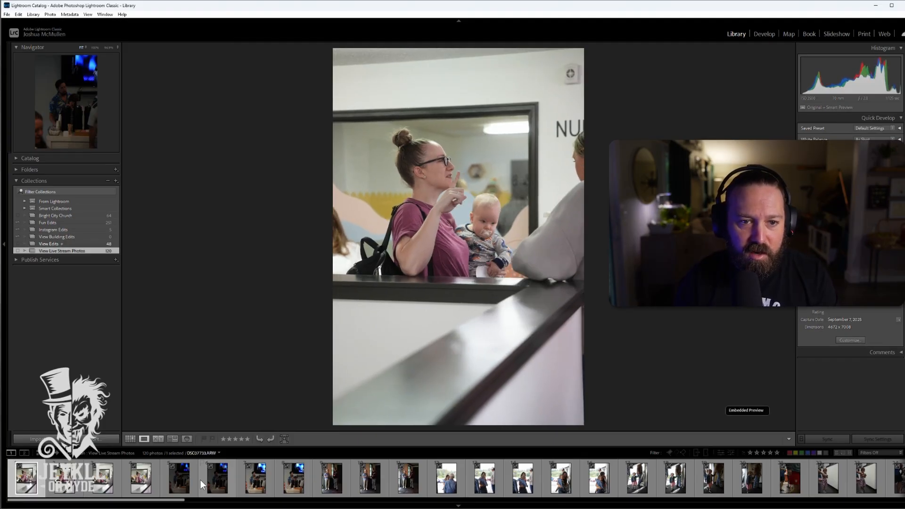
key(Right)
key(Right)
key(Right)
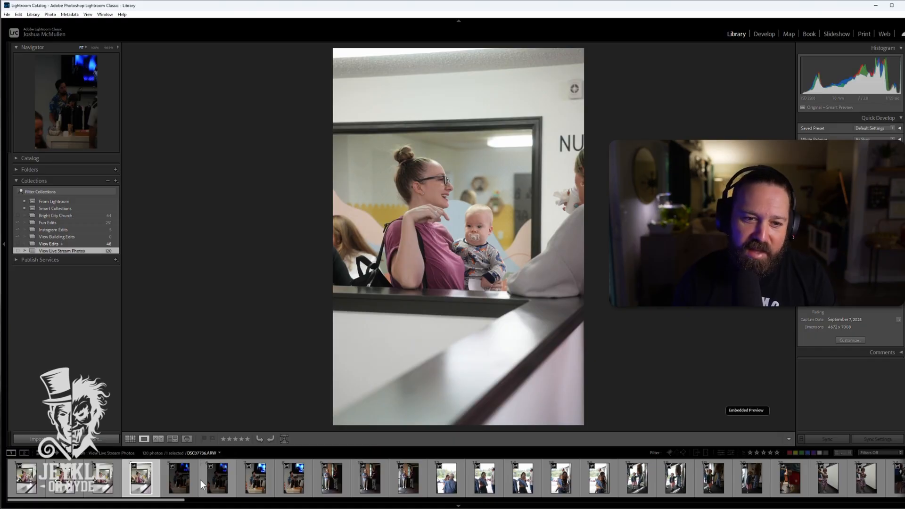
- Alternate between the grid overview and the loupe view of DSC07735.ARW, ending with that photo enlarged
key(g)
key(Left)
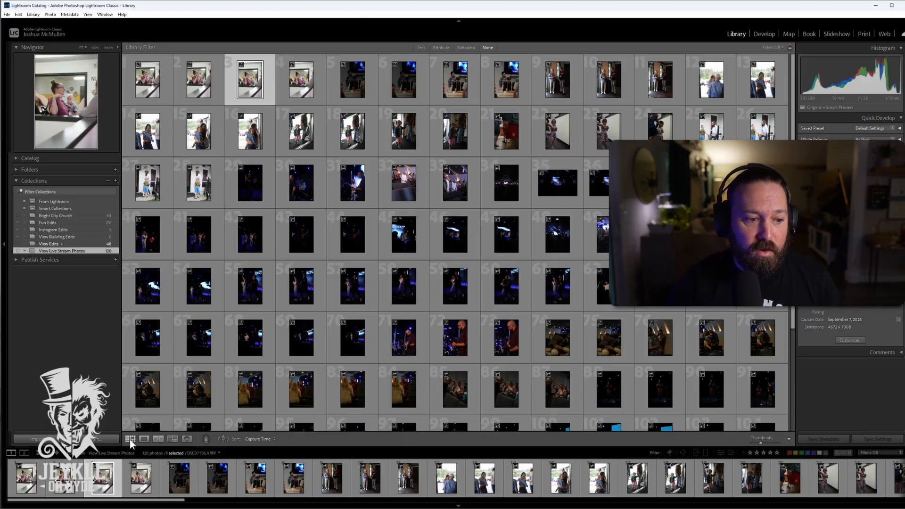
double_click(99, 481)
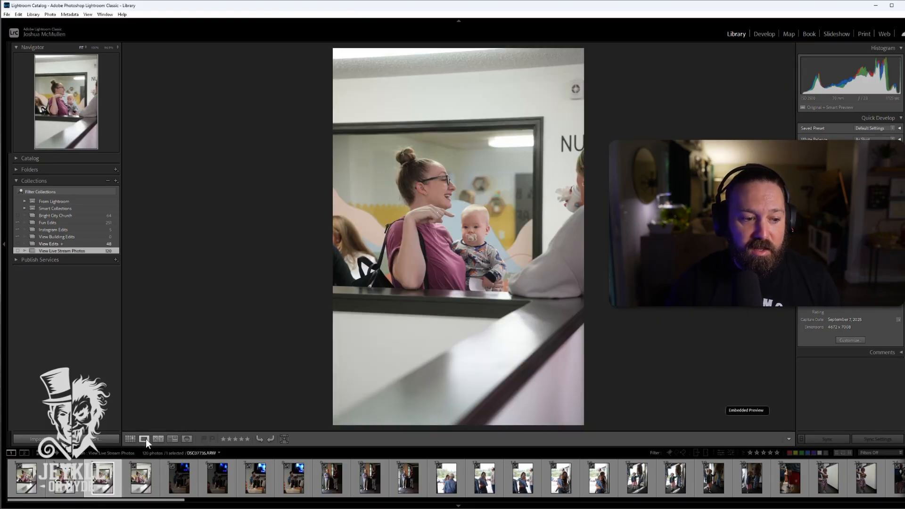
click(145, 439)
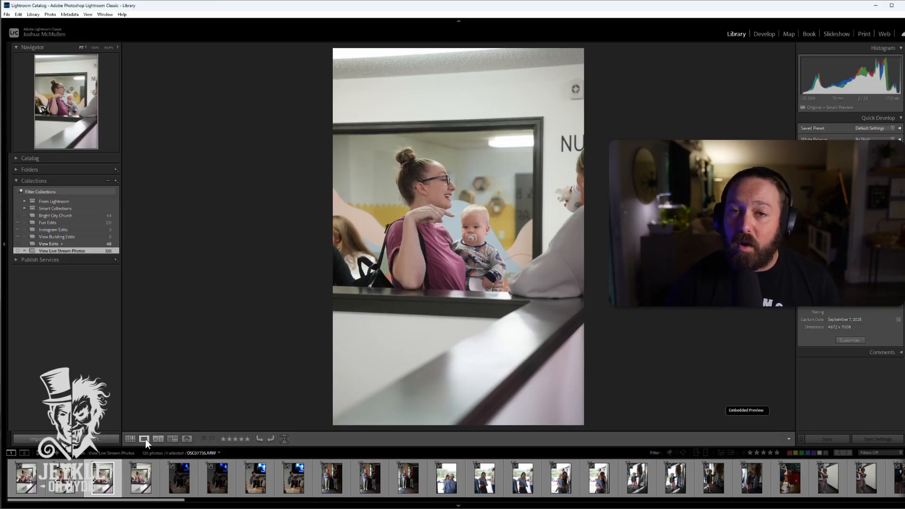
click(129, 439)
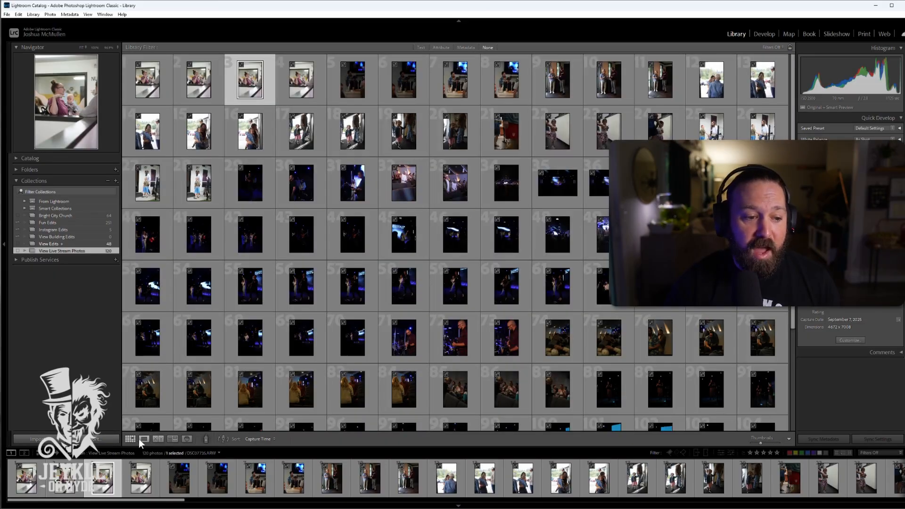
click(143, 439)
click(132, 439)
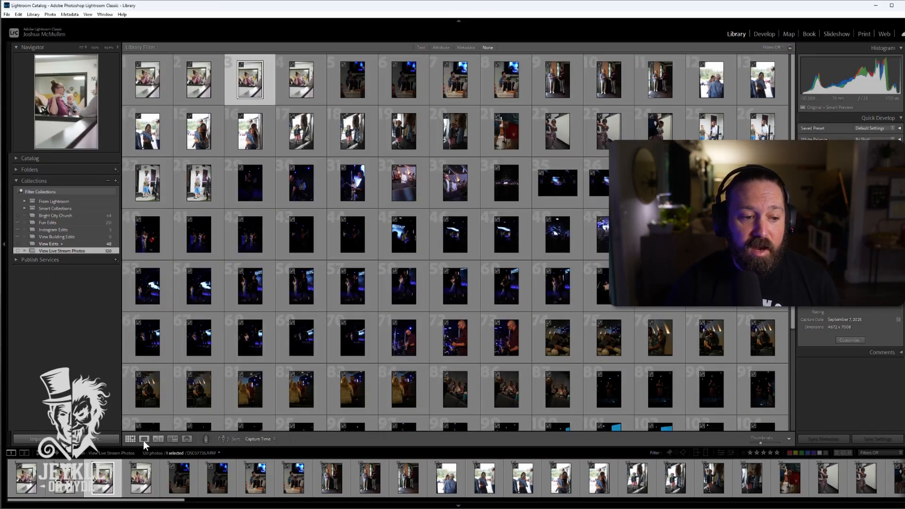
click(143, 440)
click(131, 439)
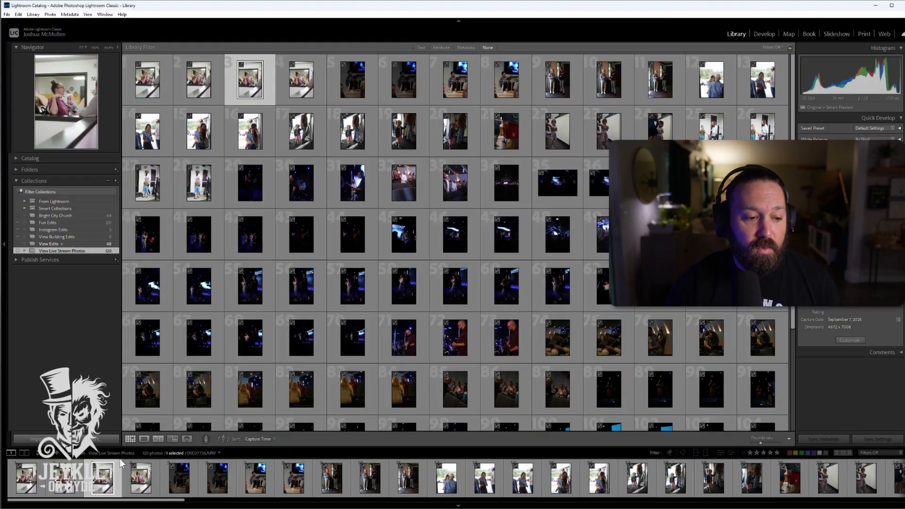
double_click(111, 478)
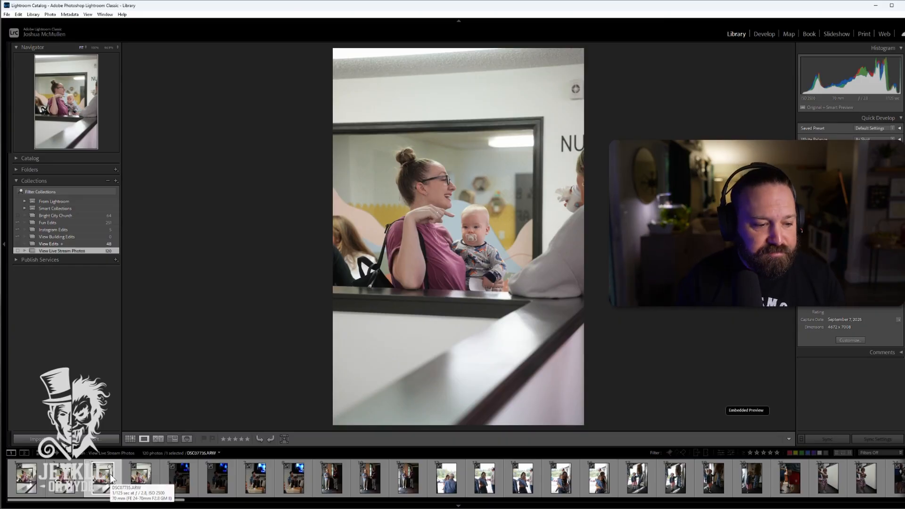
- Flag the fourth opening shot, DSC07736.ARW, as a pick and advance to the dark drinks-counter photo
key(Right)
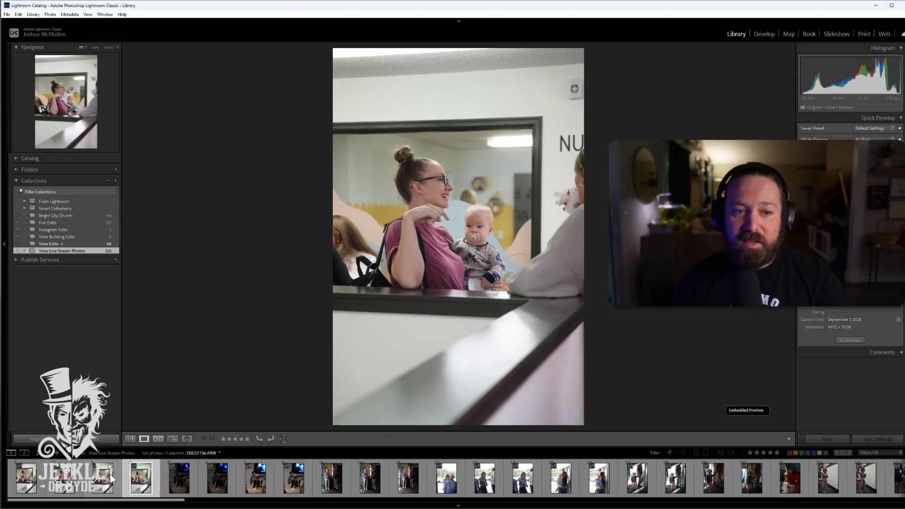
key(p)
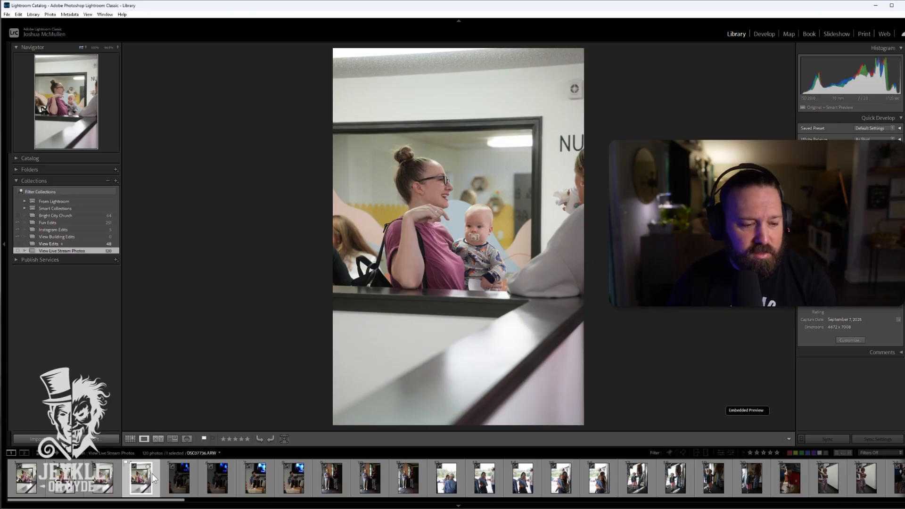
key(Right)
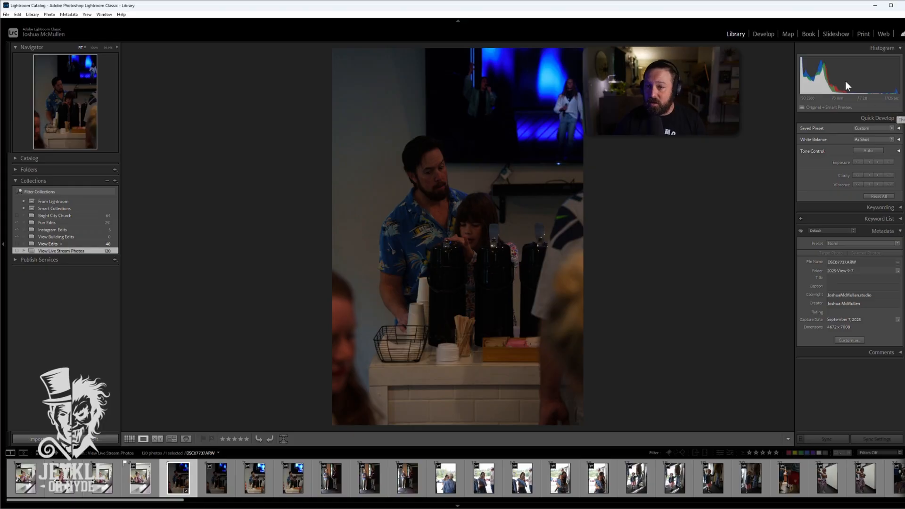
- Look at the drinks-counter photo in the Develop module, collapse the presets list, and return to the Library
click(765, 34)
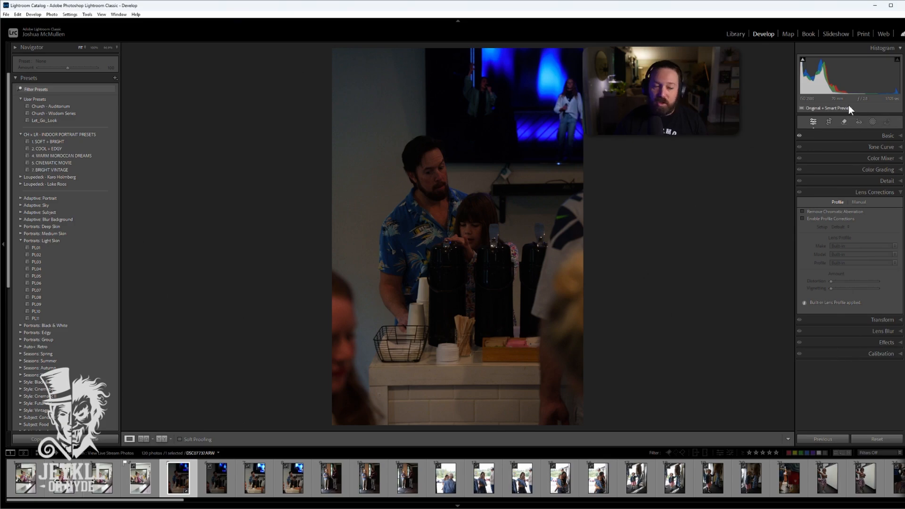
click(15, 77)
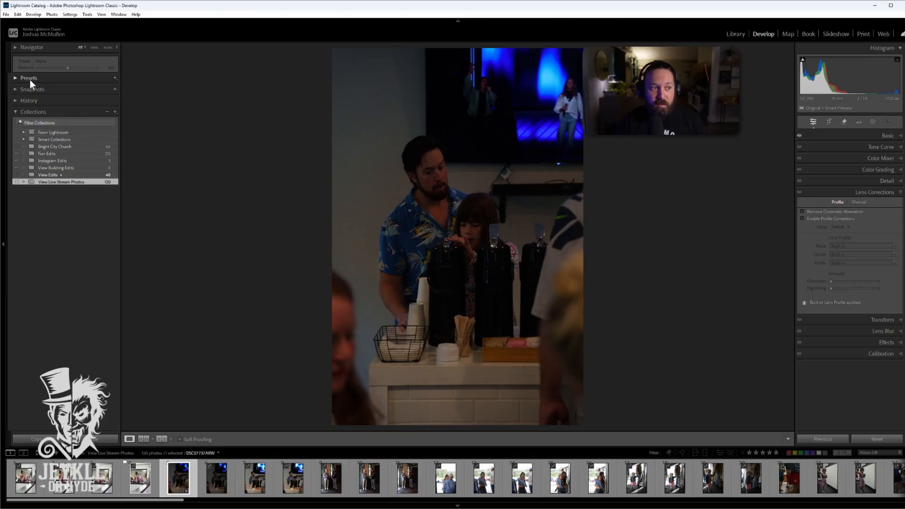
click(733, 33)
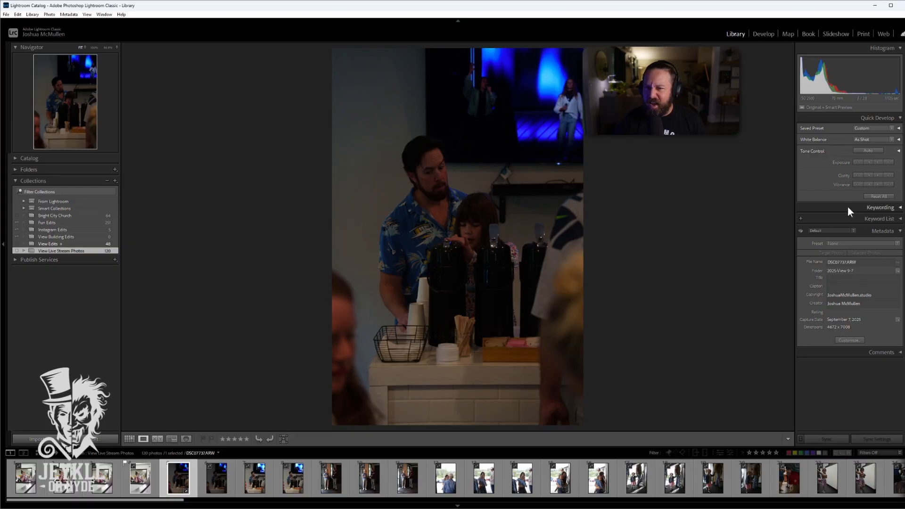
- Brighten the dark drinks-counter photo DSC07737.ARW by raising its Quick Develop exposure in several small increments
click(876, 162)
click(876, 162)
click(877, 162)
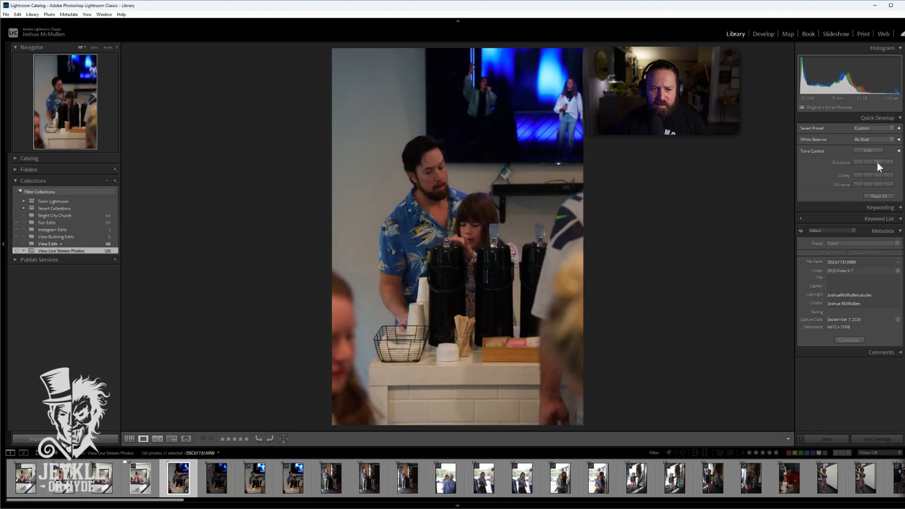
click(877, 162)
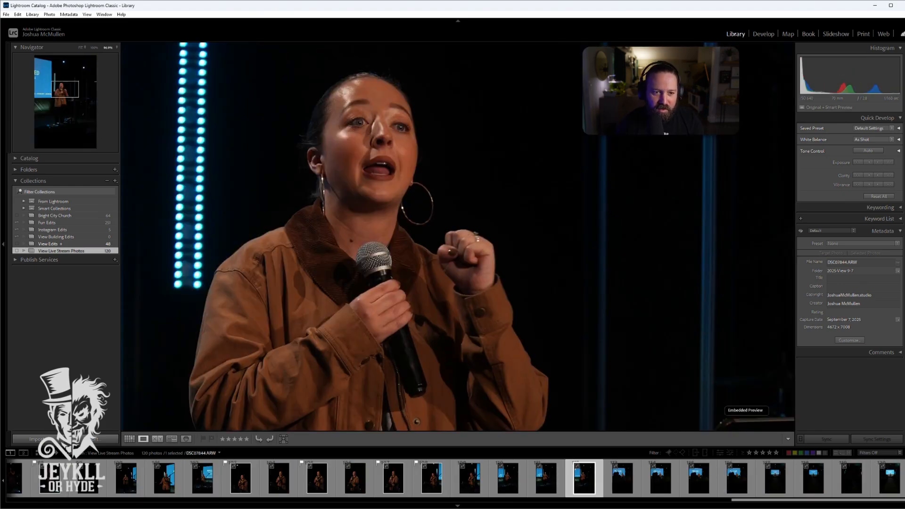
- Flag the close-up of the speaker in the brown jacket as a pick, then check DSC07846.ARW zoomed in and flag it too
key(p)
key(Right)
key(Right)
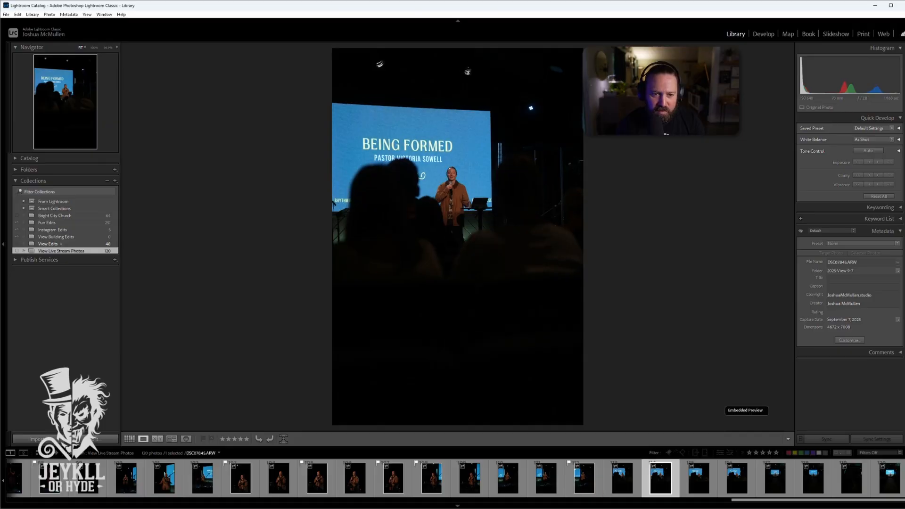
key(z)
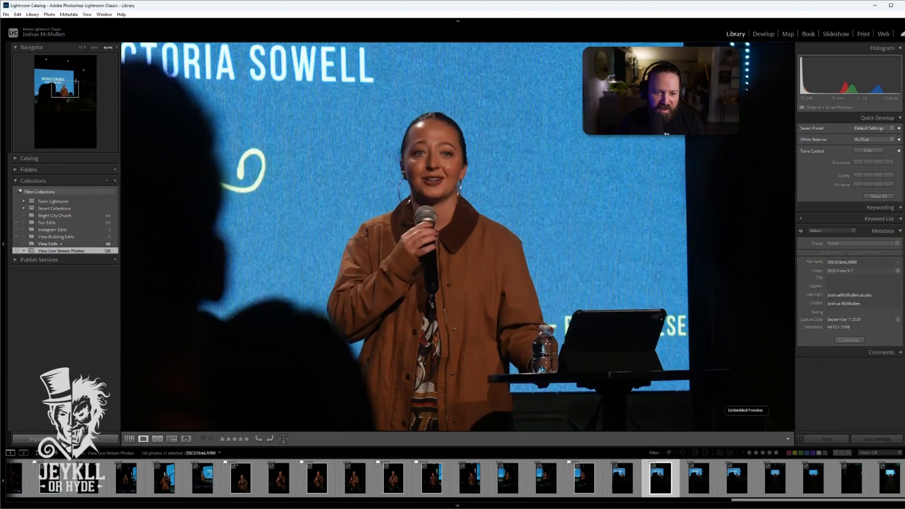
key(z)
key(p)
key(Right)
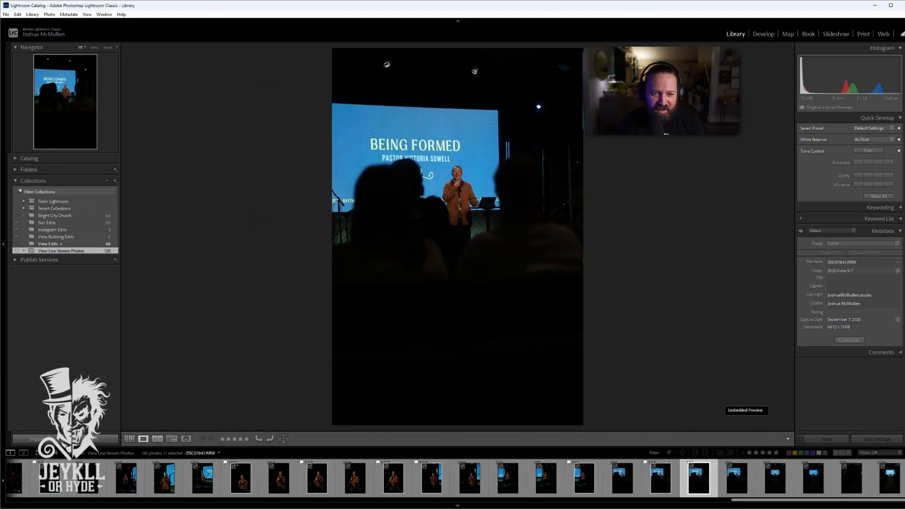
- Check the stage shots DSC07847.ARW and DSC07848.ARW zoomed in for sharpness and flag them as picks
key(z)
key(z)
key(p)
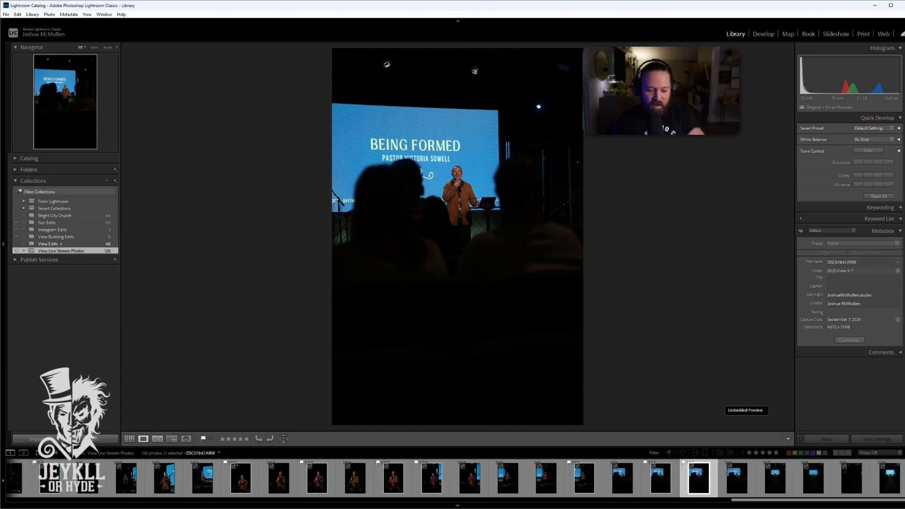
key(Right)
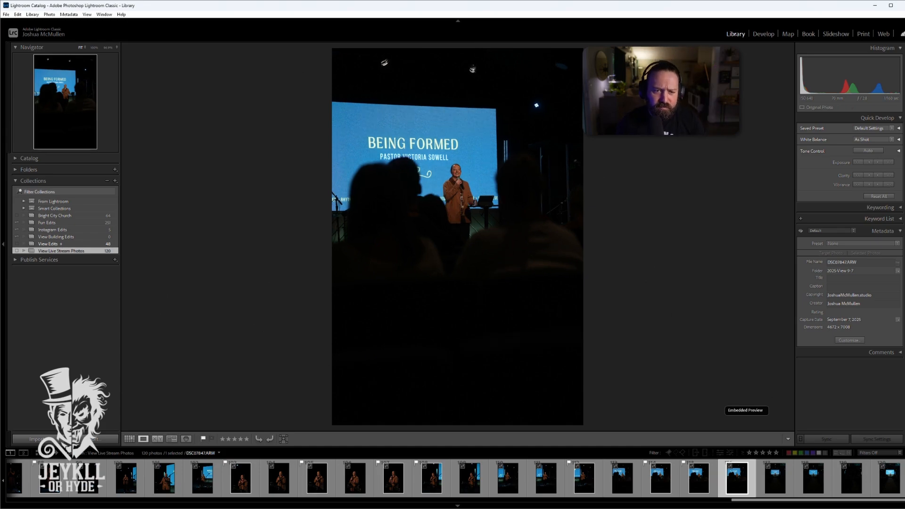
key(z)
key(z)
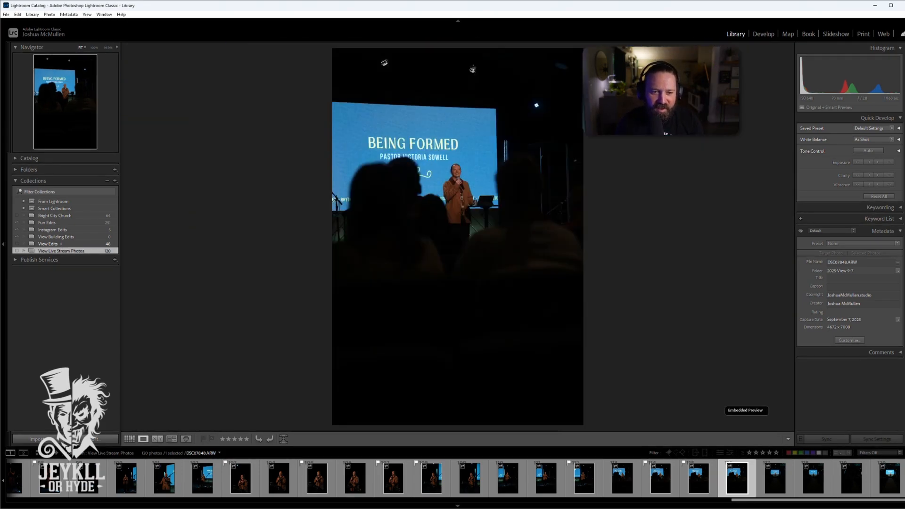
- Test a brighter Quick Develop exposure on the center-aisle stage photo DSC07850.ARW, reduce it again, and flag the photo as a pick
key(Right)
key(Right)
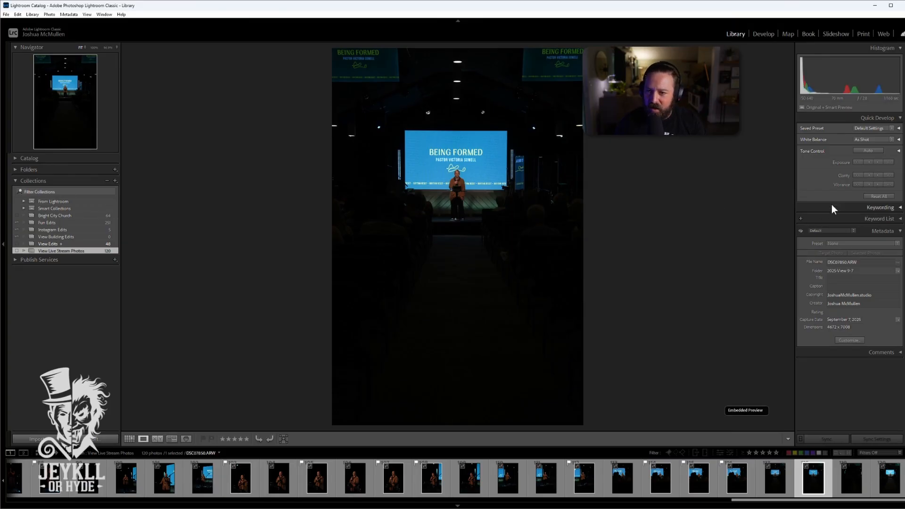
click(889, 162)
click(889, 163)
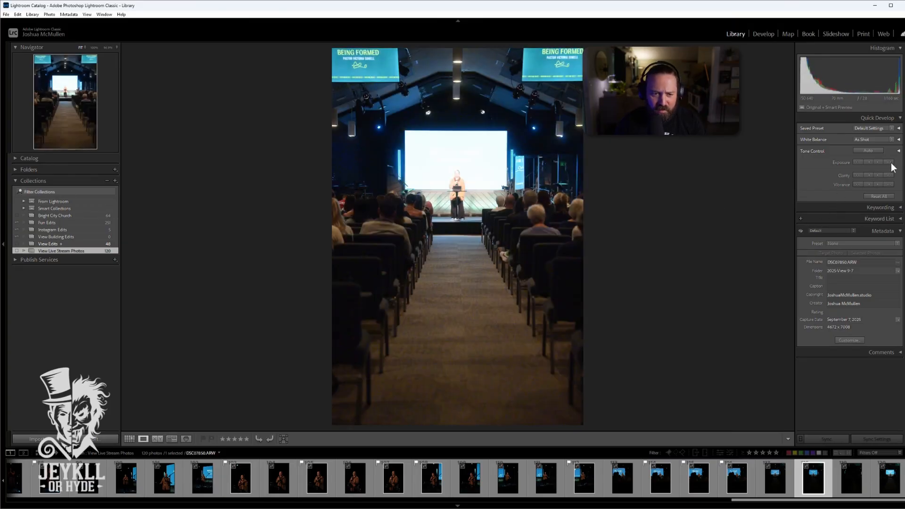
click(856, 163)
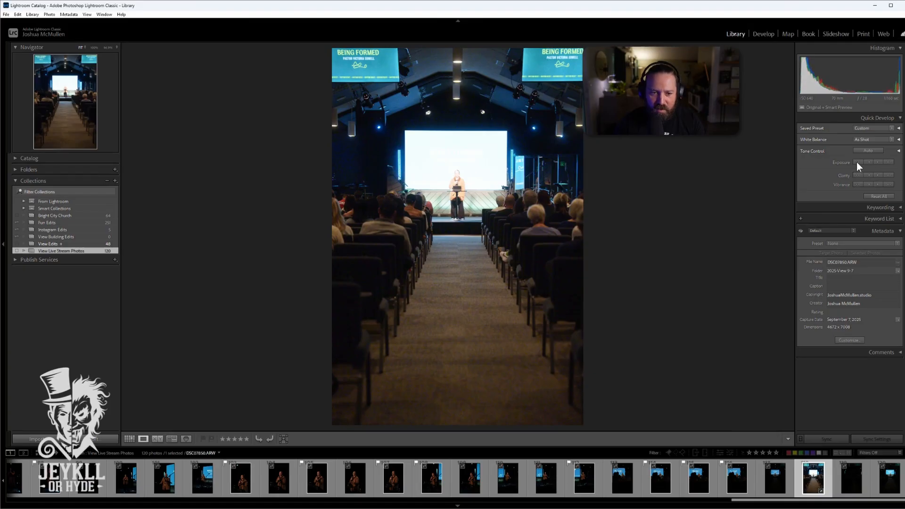
key(p)
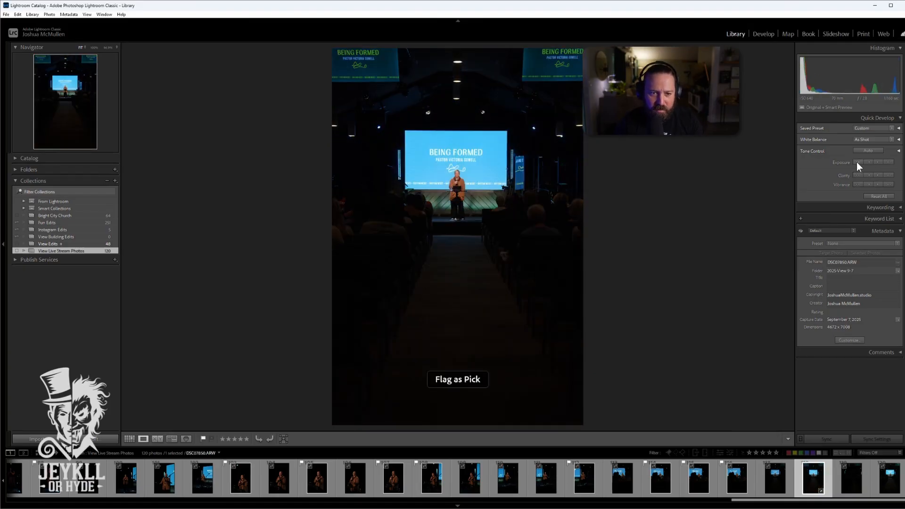
- Advance to the last photo and review the whole View Live Stream Photos collection with its pick flags in the grid
key(Right)
key(Right)
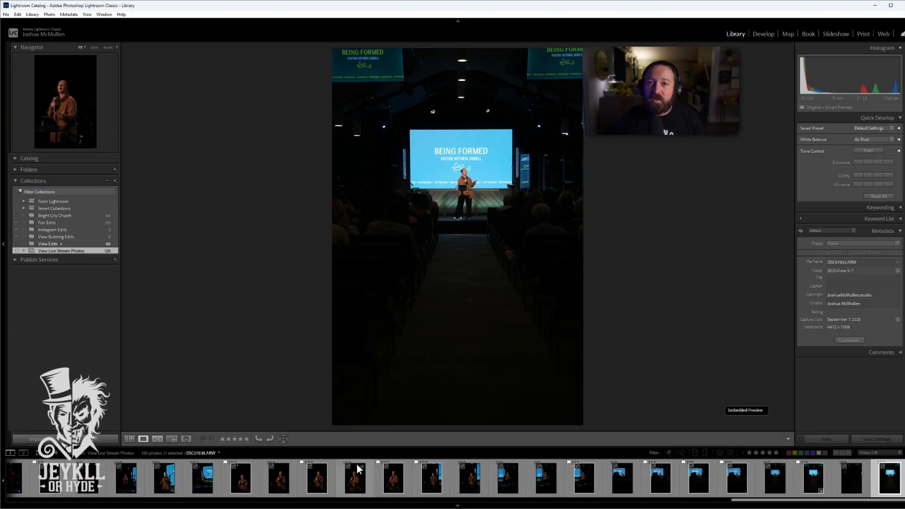
click(129, 439)
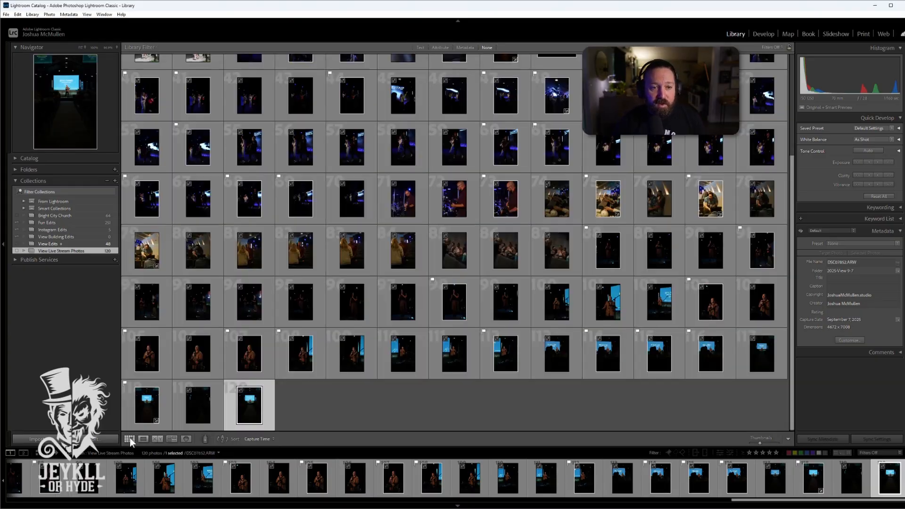
scroll(499, 264, up, 3)
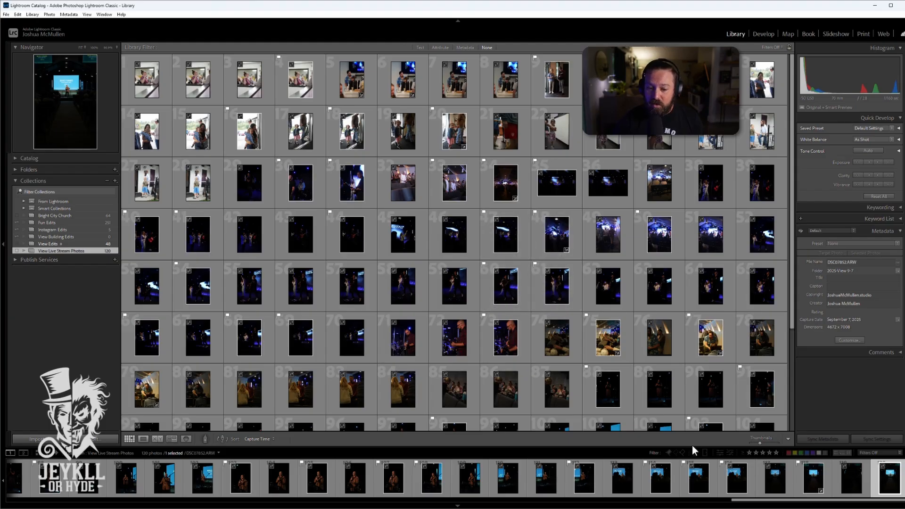
- Filter the View Live Stream Photos collection to show only the unflagged photos
click(656, 454)
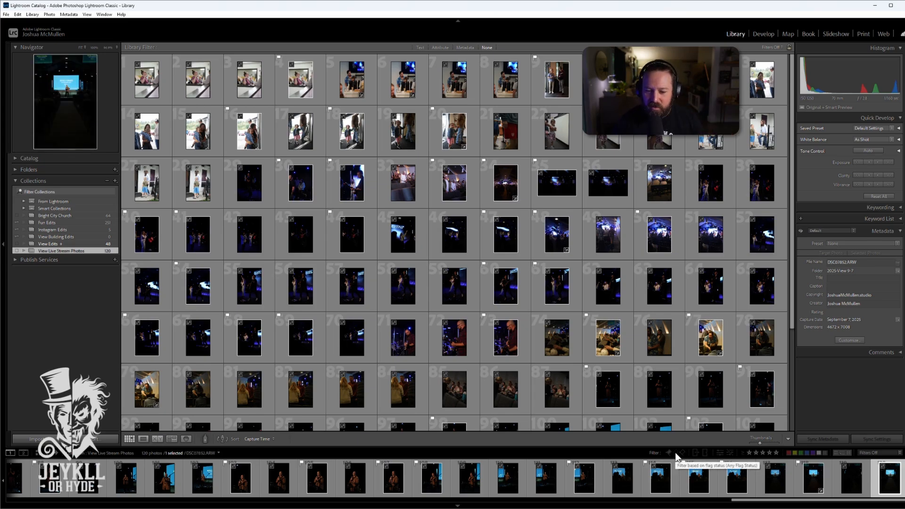
click(675, 454)
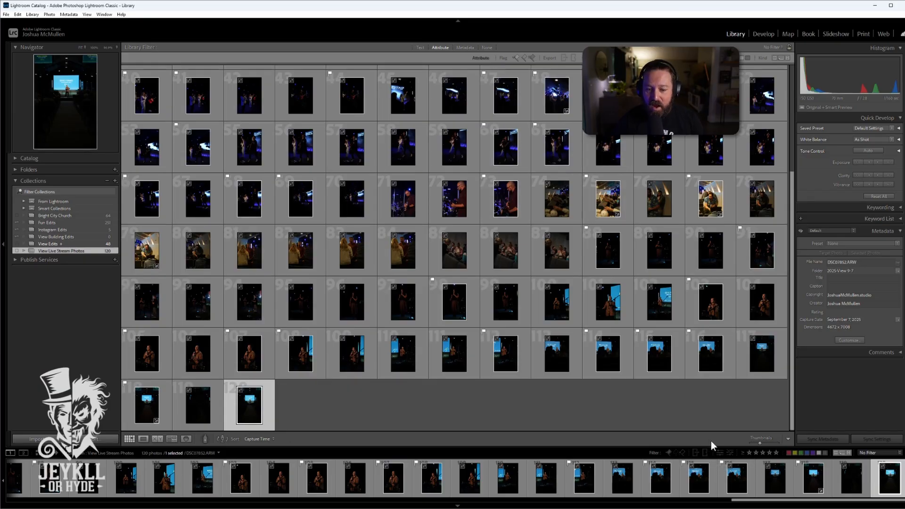
click(675, 453)
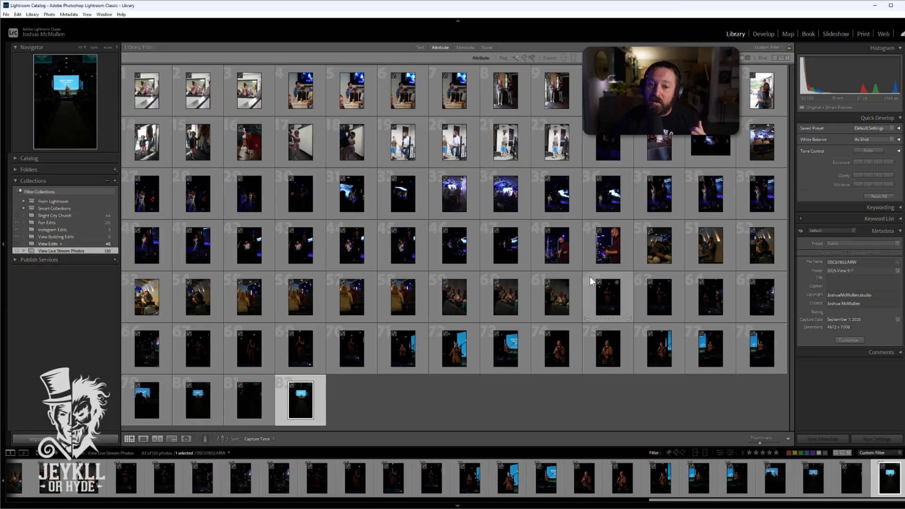
- Select every unflagged photo in the filtered grid and delete them all from the catalog
click(147, 92)
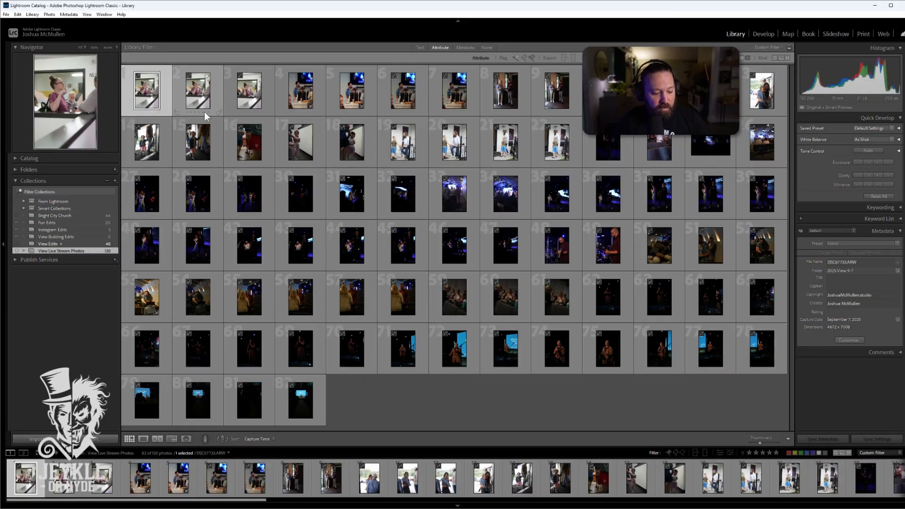
key(ctrl+a)
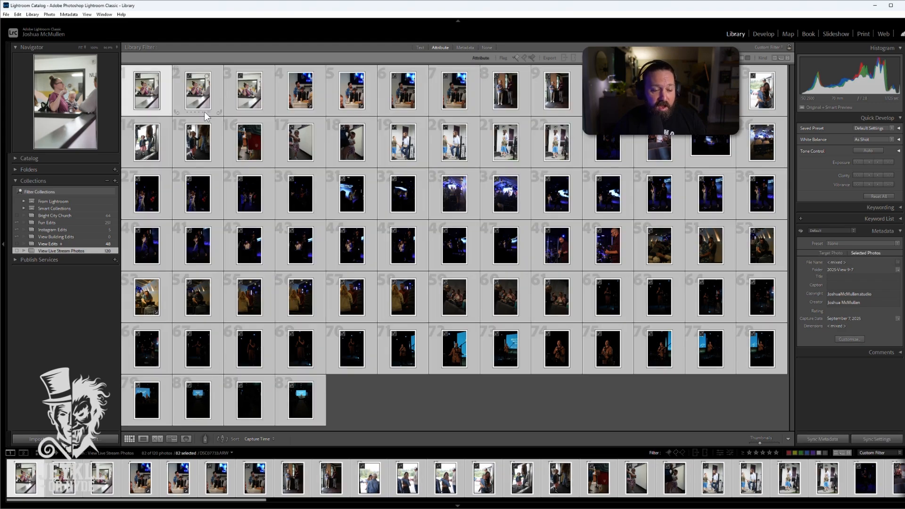
click(479, 412)
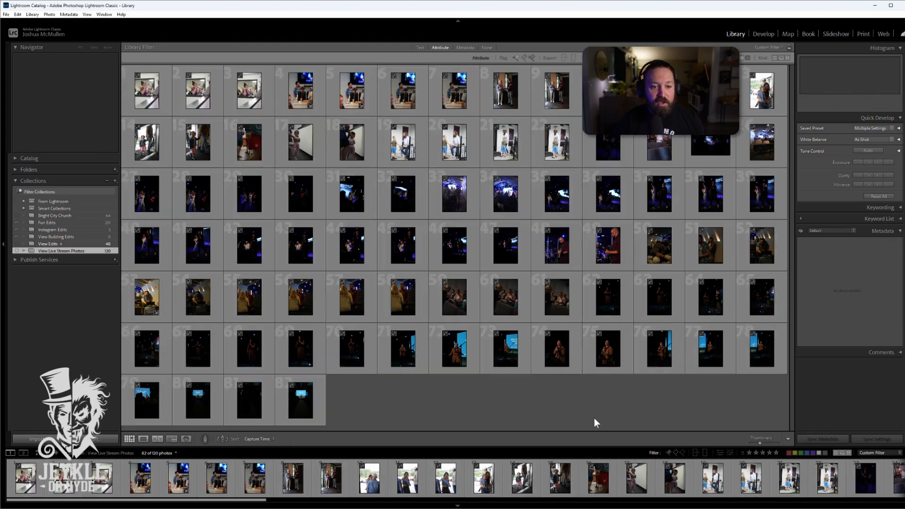
click(137, 98)
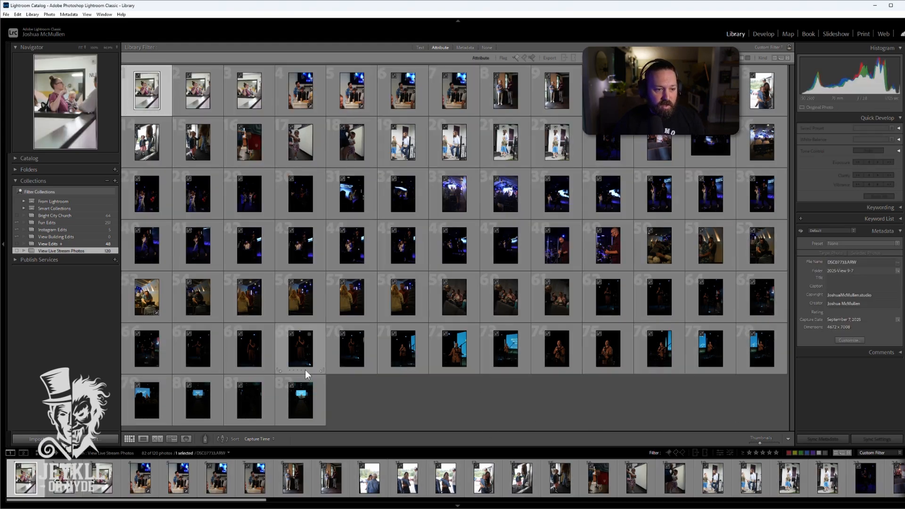
shift+click(306, 405)
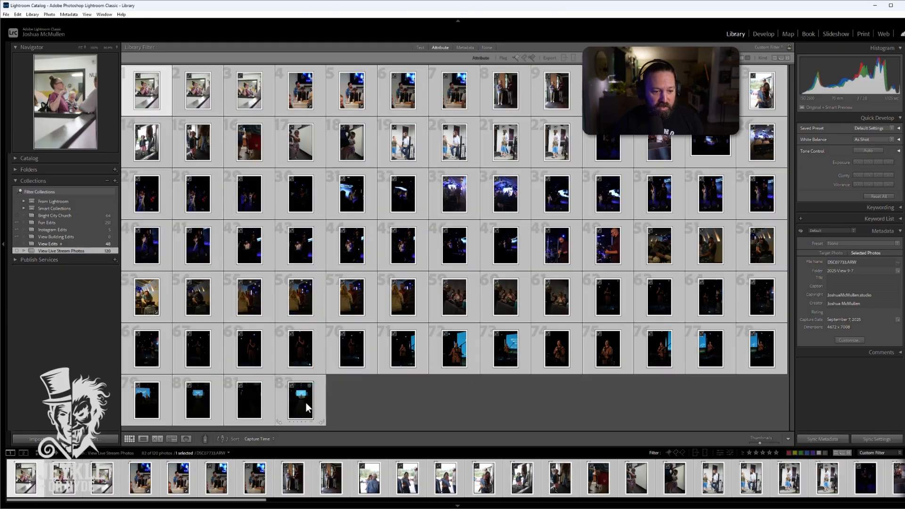
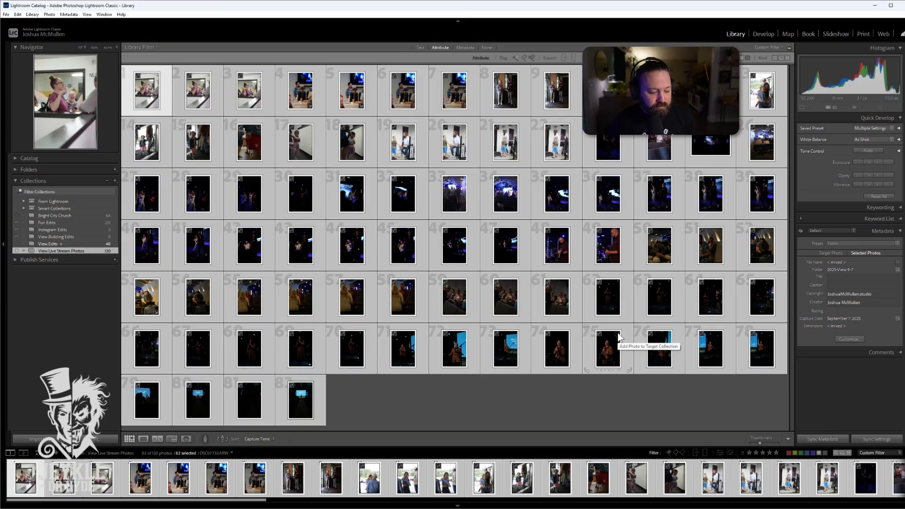
key(ctrl+alt+shift+Delete)
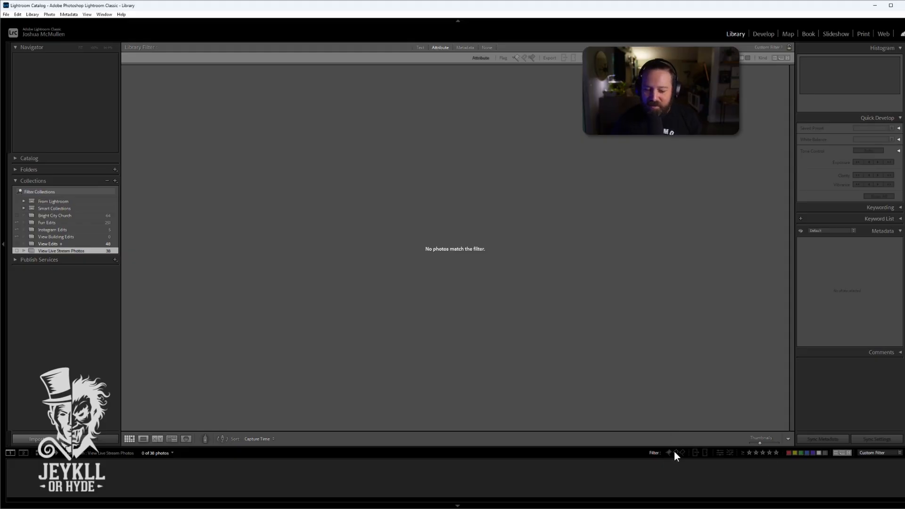
- Turn off the unflagged filter to bring back the picked photos in the collection
key(ctrl)
key(ctrl)
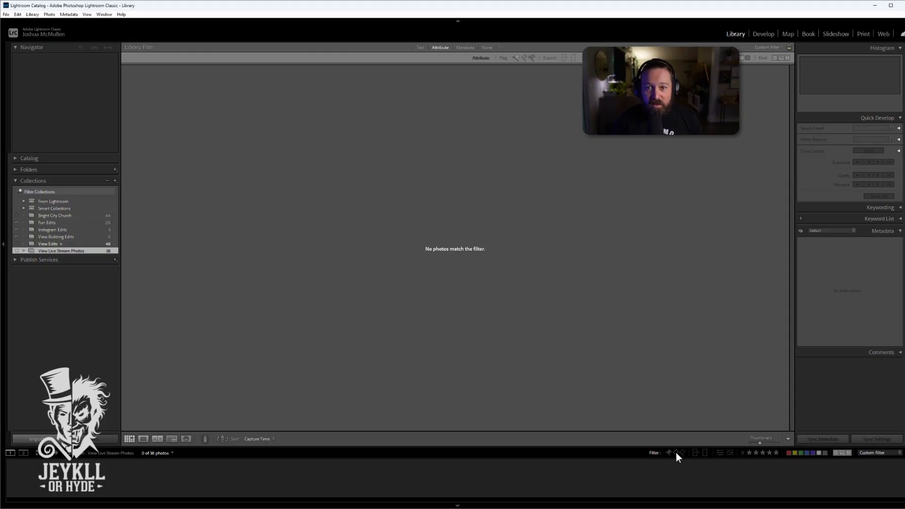
click(675, 452)
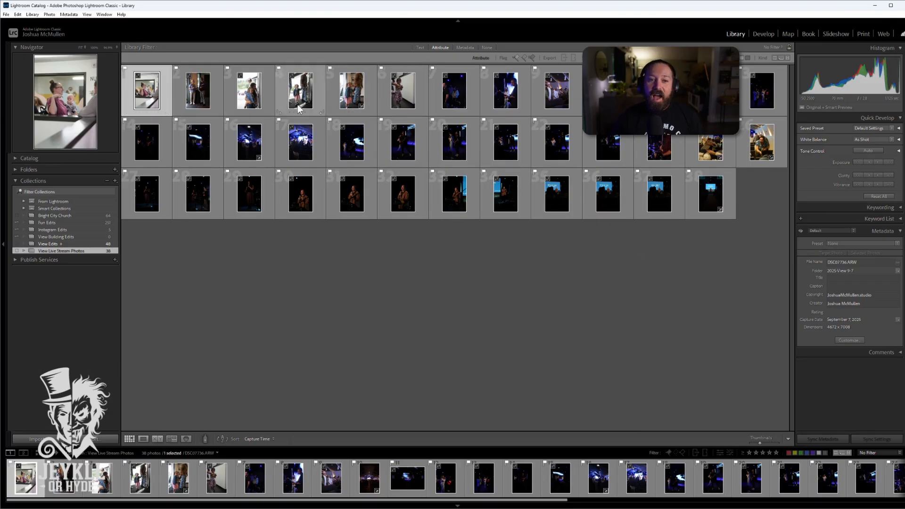
- Open the first pick, the woman with the baby, in Develop, switching between the Library and Develop modules
click(766, 34)
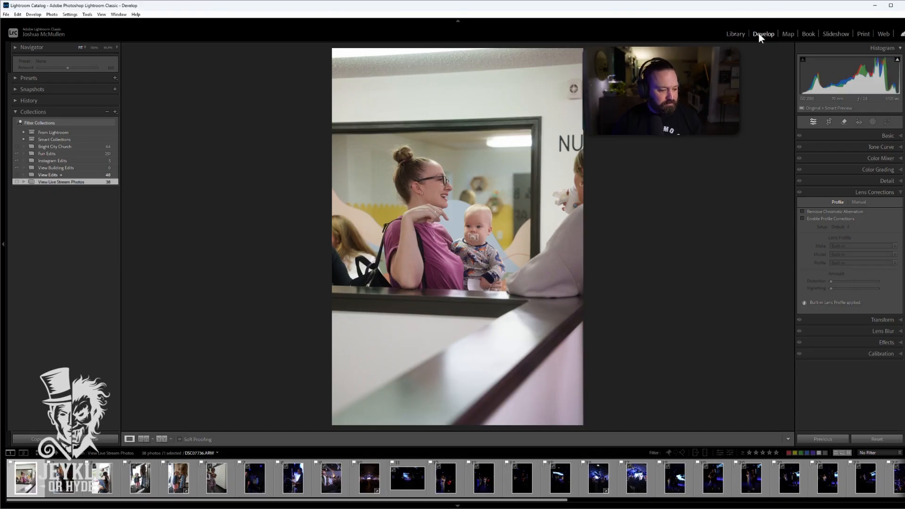
click(758, 33)
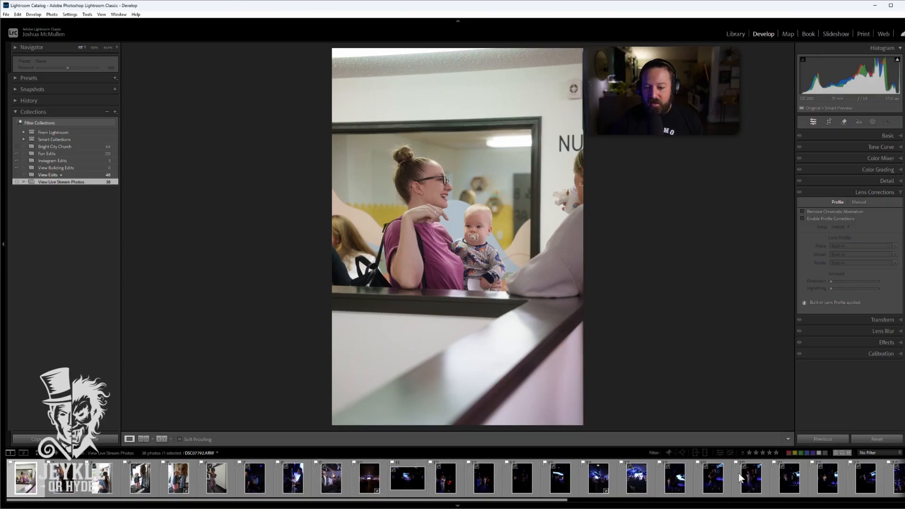
click(739, 35)
click(765, 35)
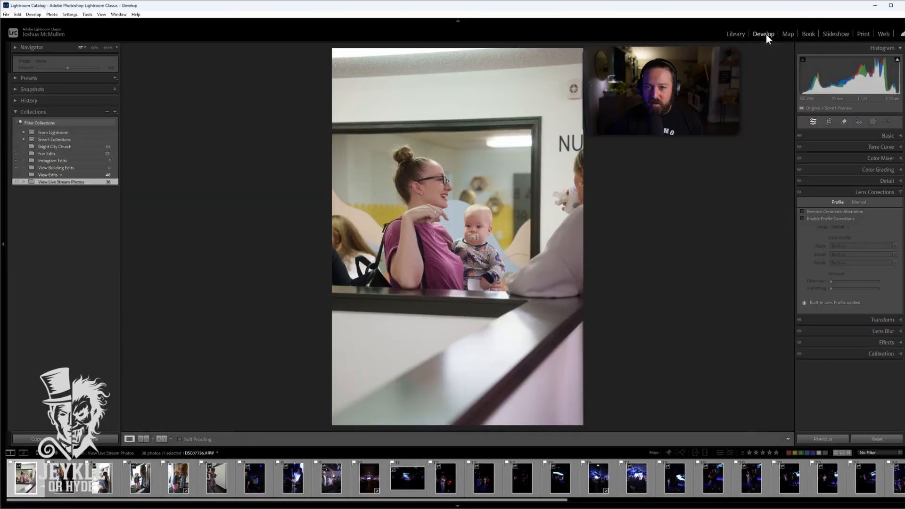
click(736, 34)
click(759, 35)
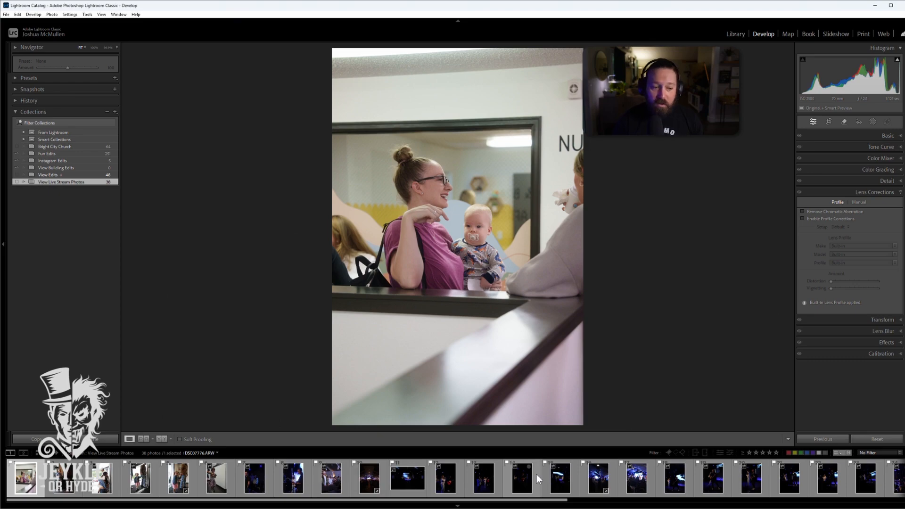
- Step back and forth through the first picks in Develop, then return to the photo of the woman with the baby
key(Right)
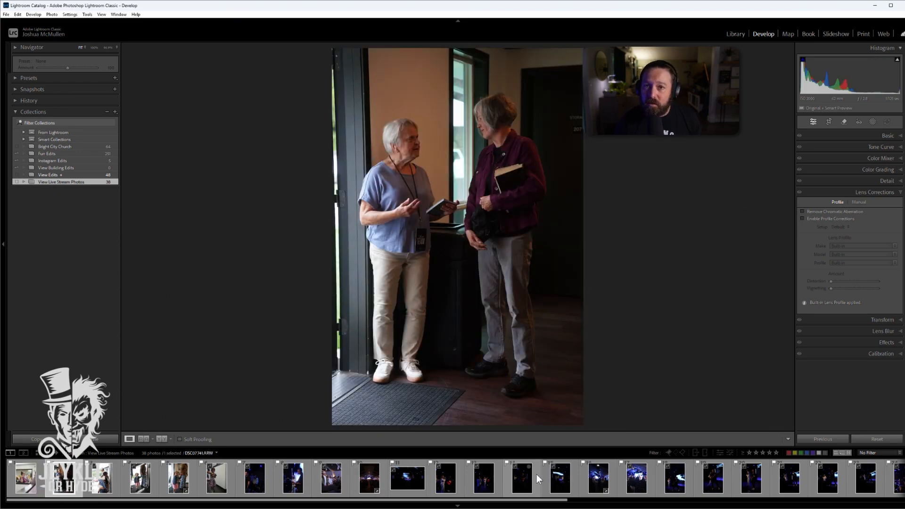
key(Right)
key(Left)
key(Right)
key(Left)
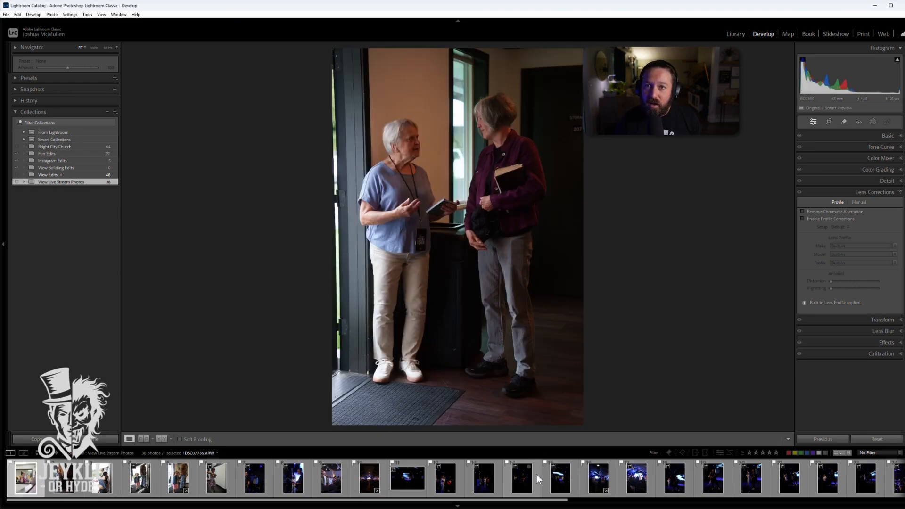
key(Right)
key(Left)
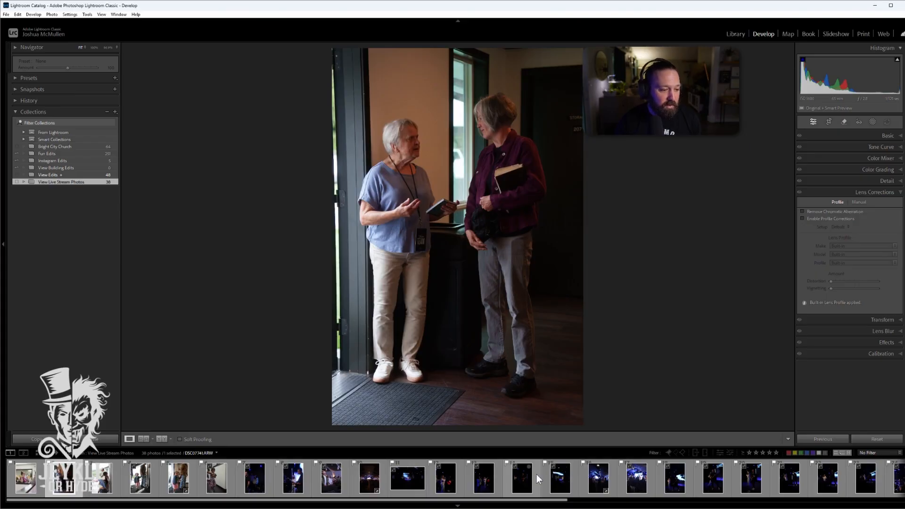
key(Left)
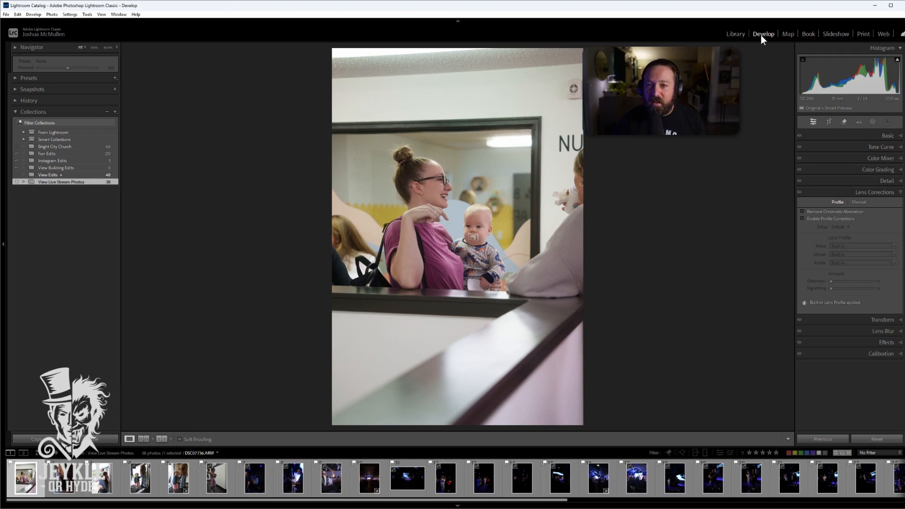
- Select all the picked photos in the Library grid and apply Auto tone settings to them
click(736, 34)
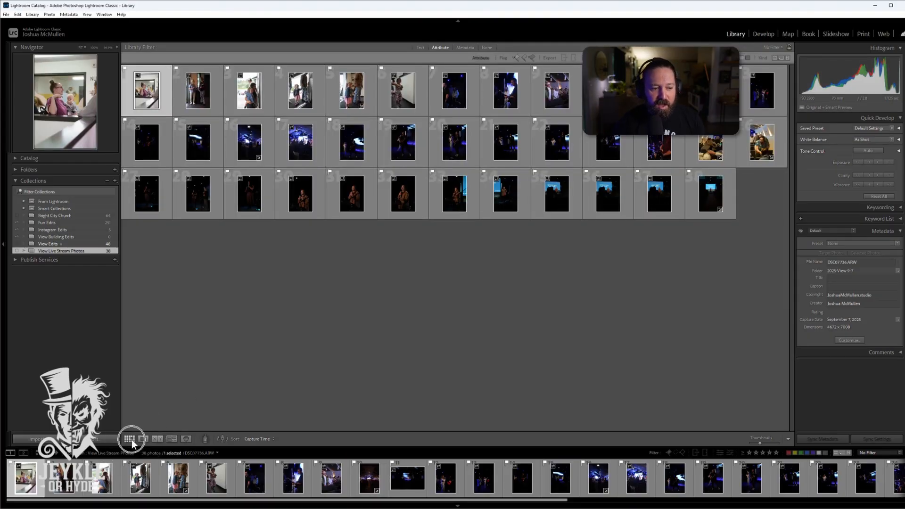
click(757, 32)
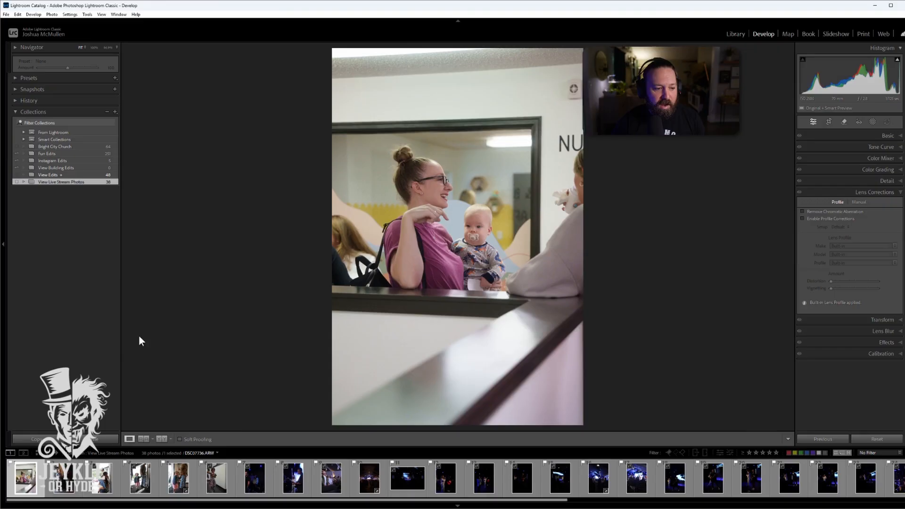
click(38, 453)
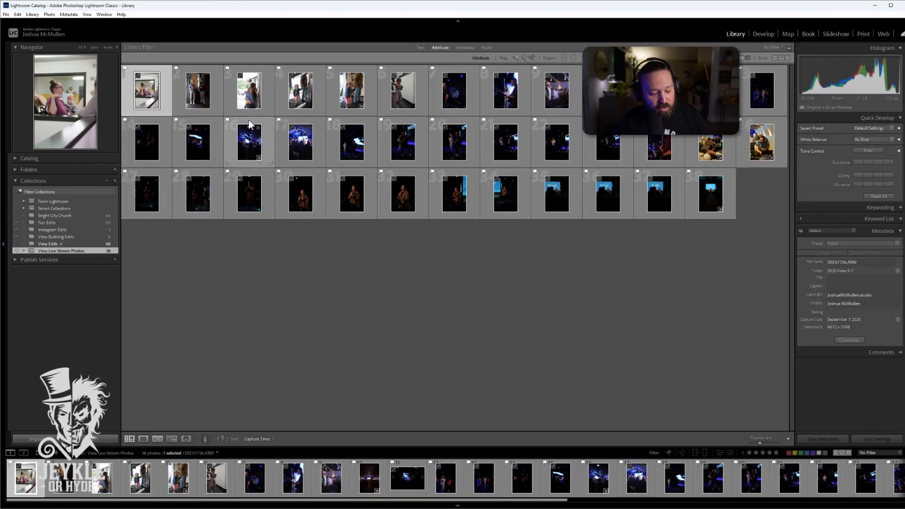
key(ctrl+a)
key(ctrl+u)
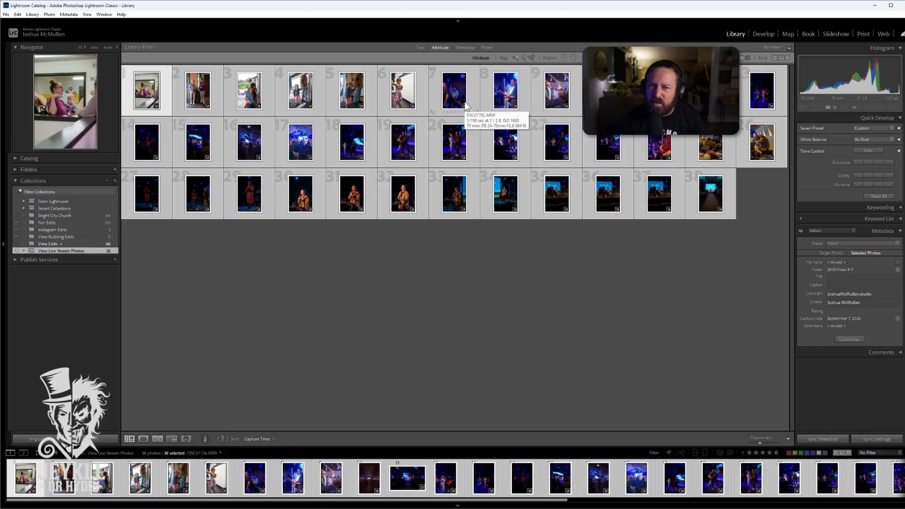
- View the auto-toned first photo enlarged in Library, then return to the grid of picks
double_click(156, 91)
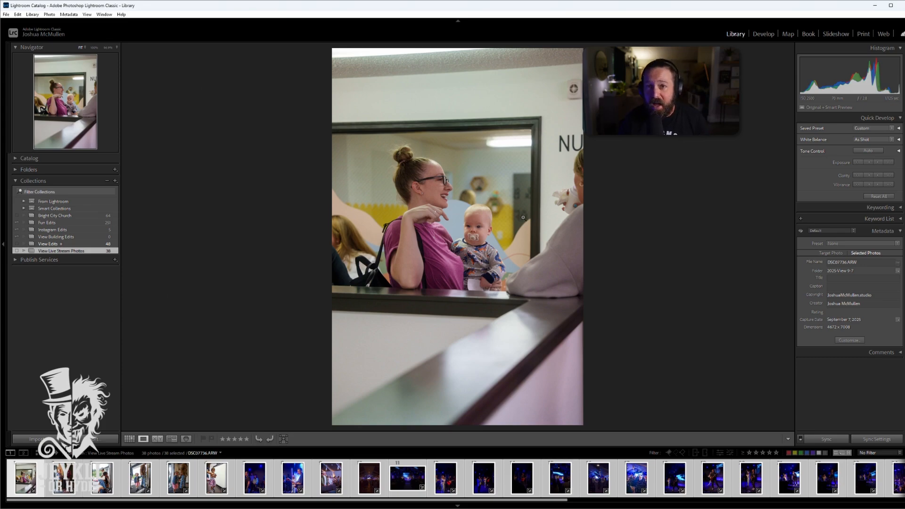
key(g)
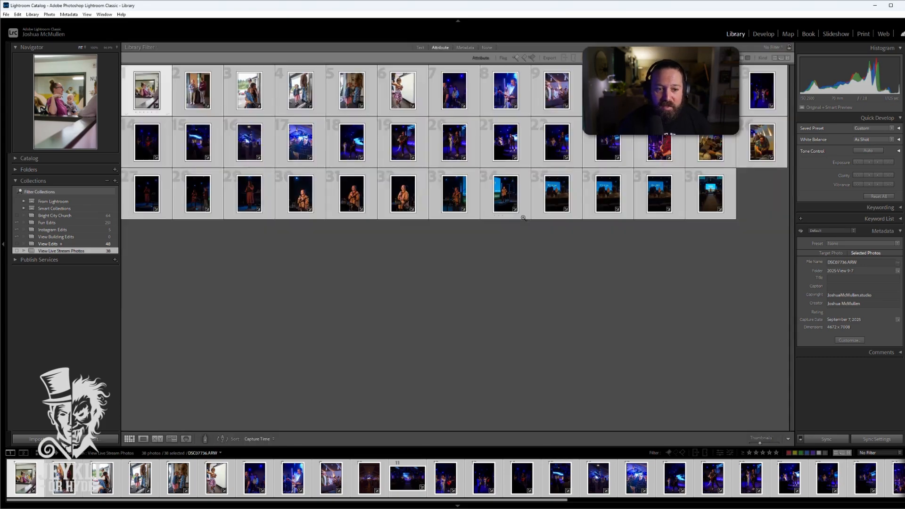
key(backslash)
key(backslash)
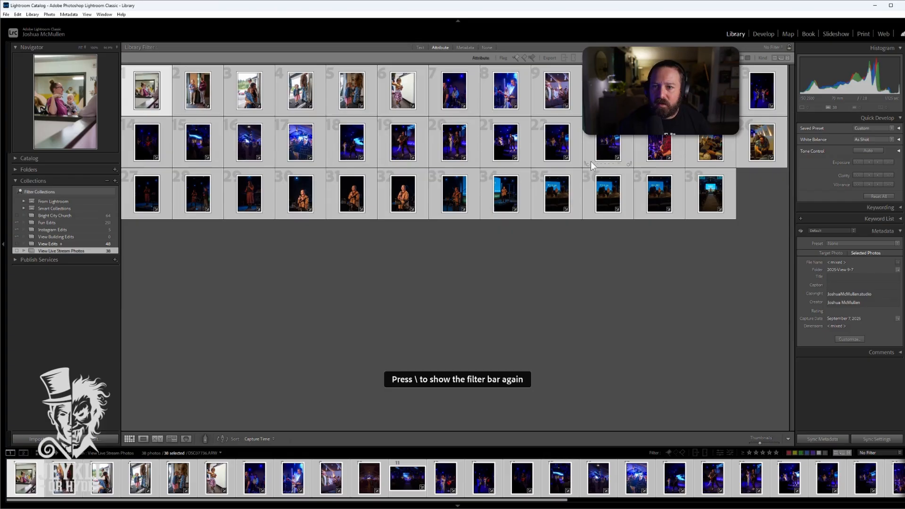
- Compare the before and after versions of the photo of the woman with the baby in Develop
click(763, 34)
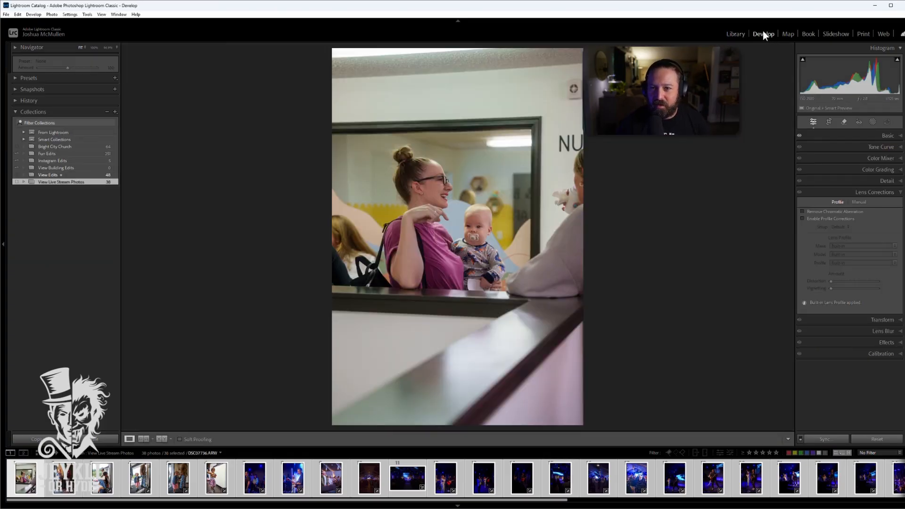
key(backslash)
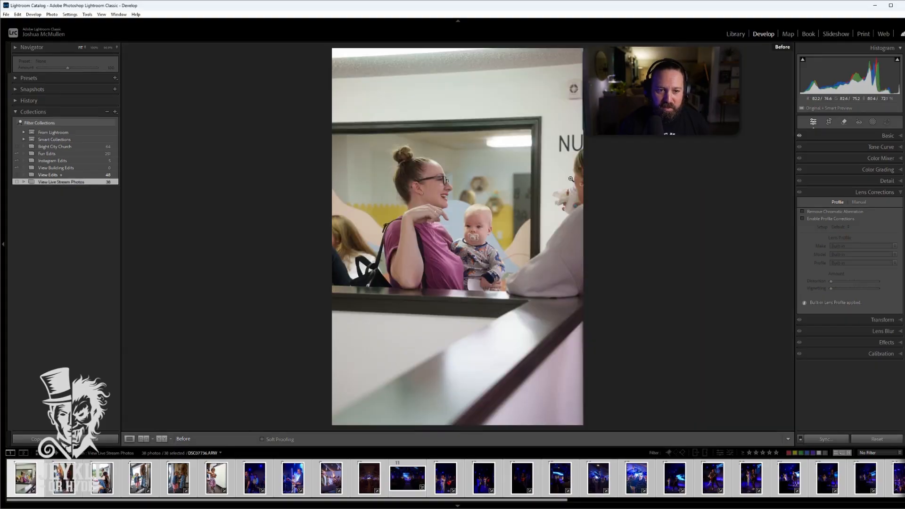
key(backslash)
key(backslash)
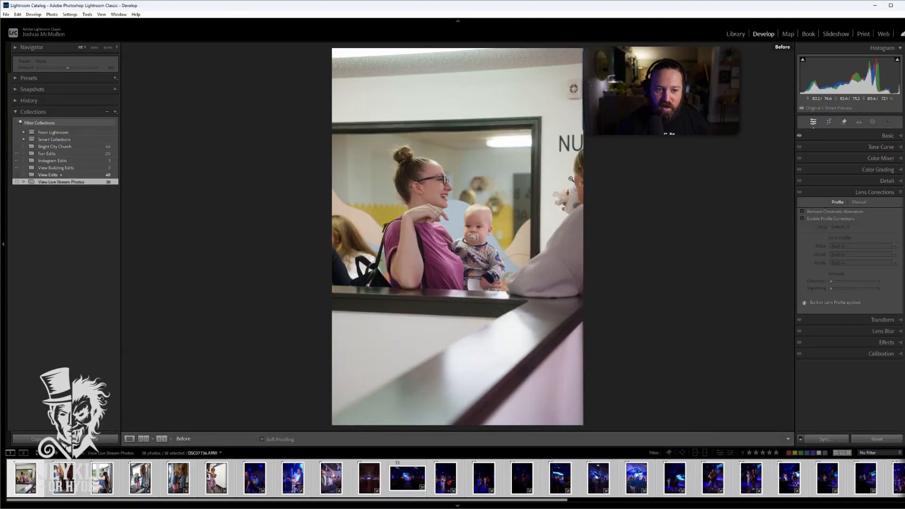
key(backslash)
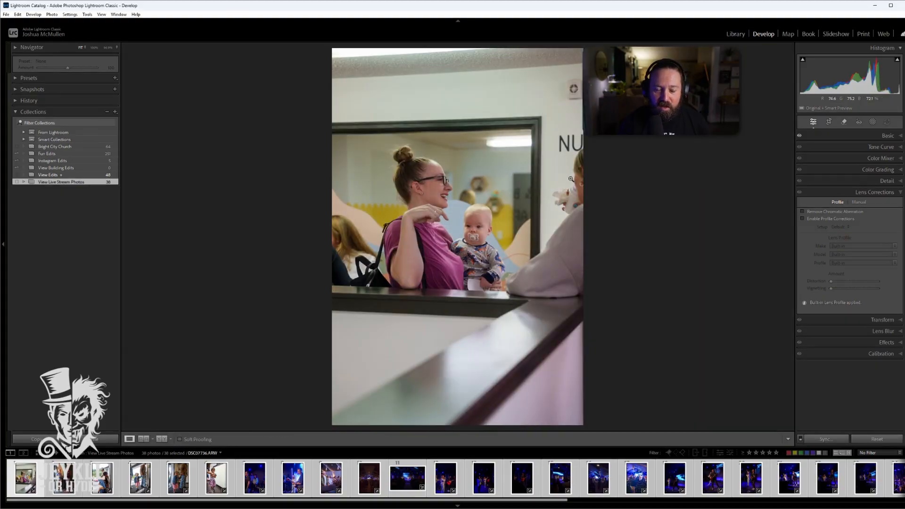
key(backslash)
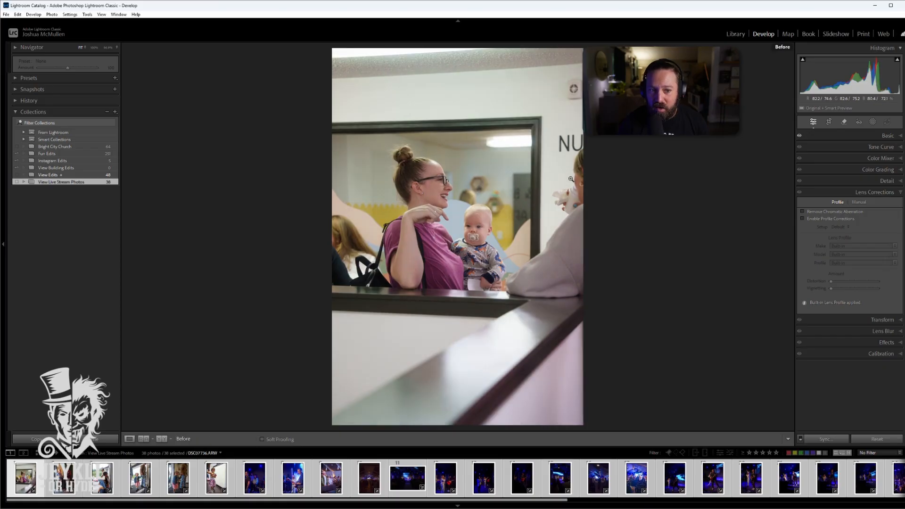
key(backslash)
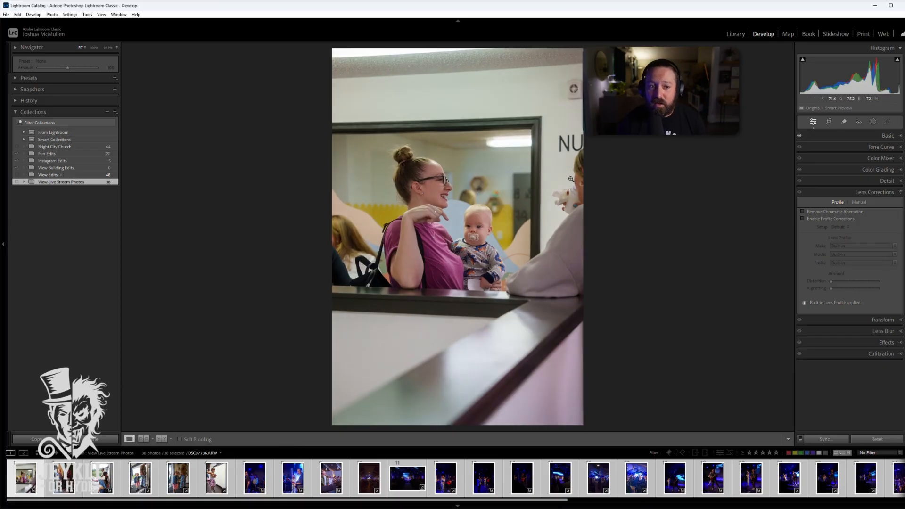
key(backslash)
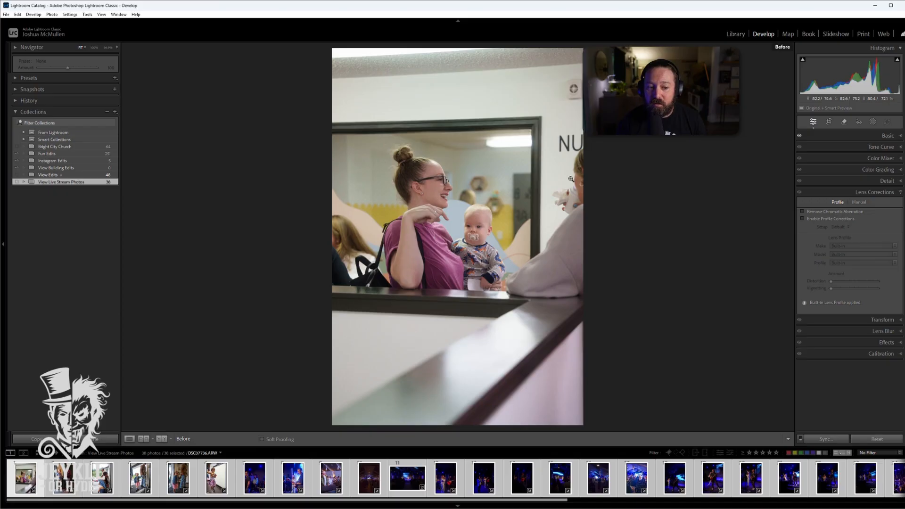
key(backslash)
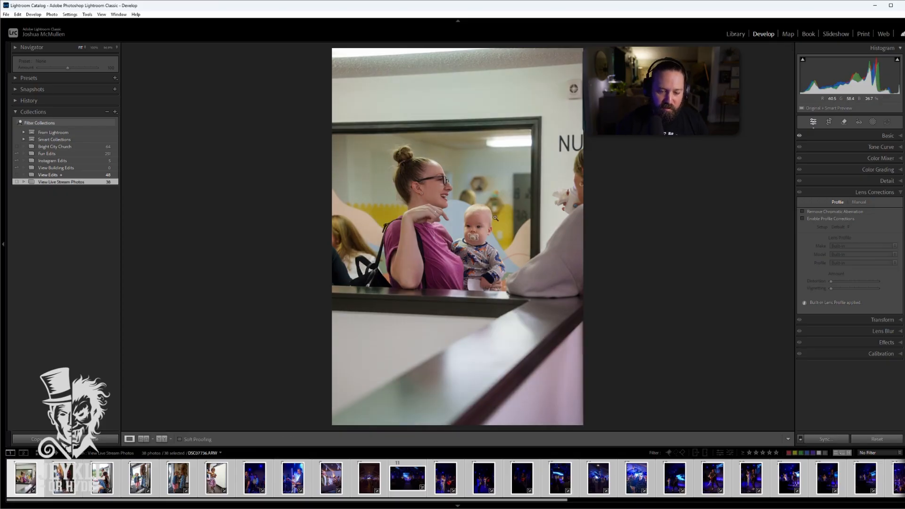
- Toggle the woman-and-baby photo repeatedly between its original and auto-toned look, ending on the edited version
key(backslash)
key(backslash)
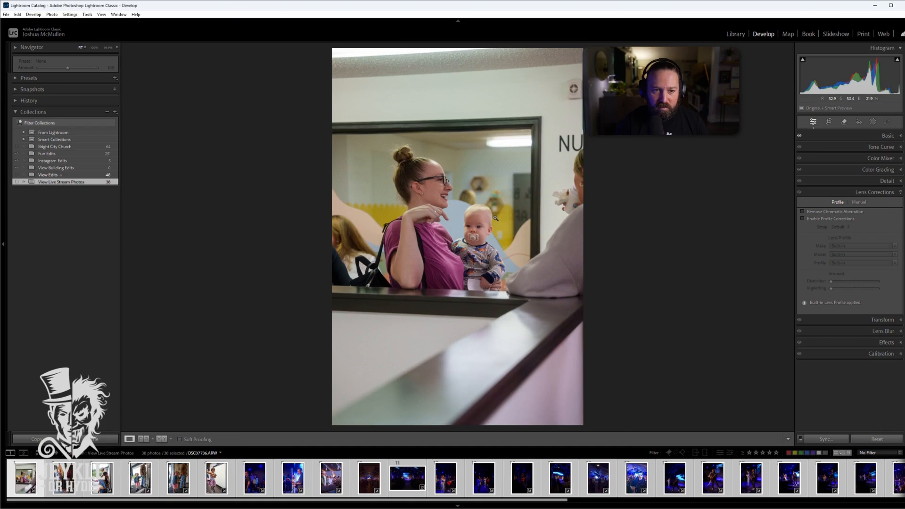
key(backslash)
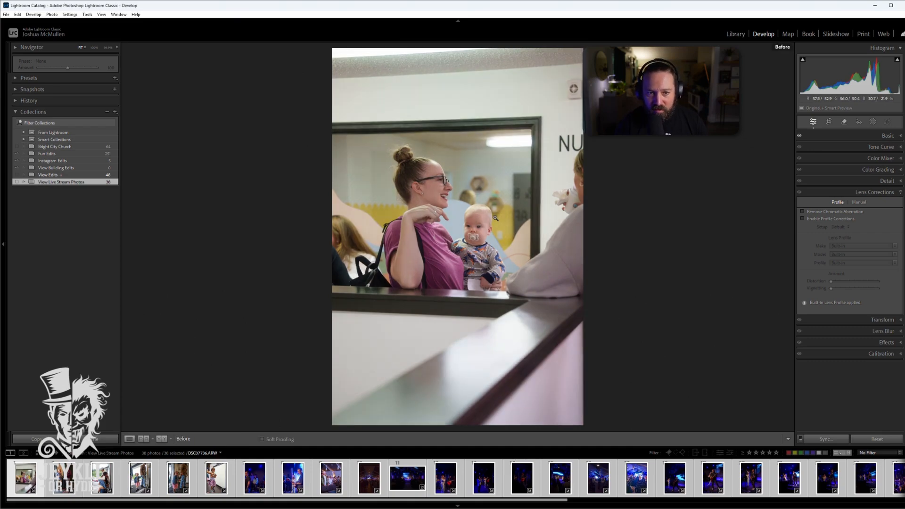
key(backslash)
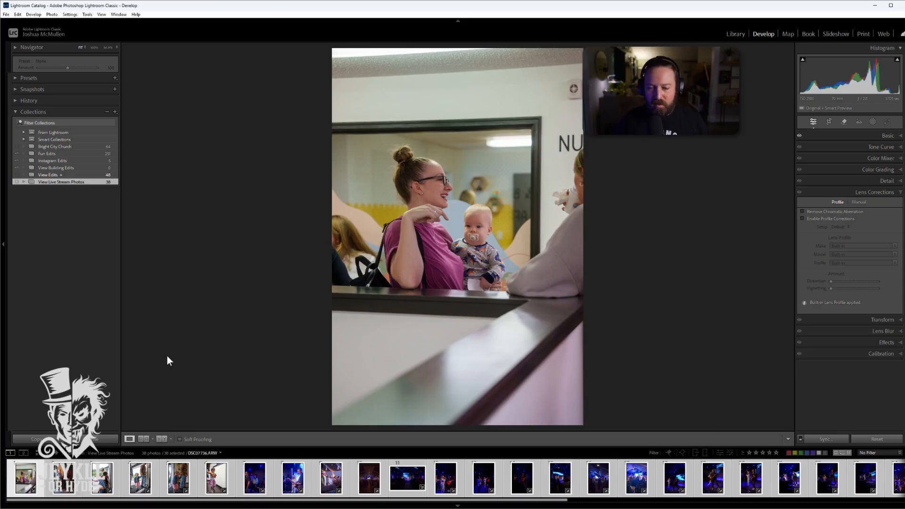
- In the Basic adjustments of the woman-and-baby photo, set Exposure to +0.19, Tint to +26 and Contrast to +10
click(842, 135)
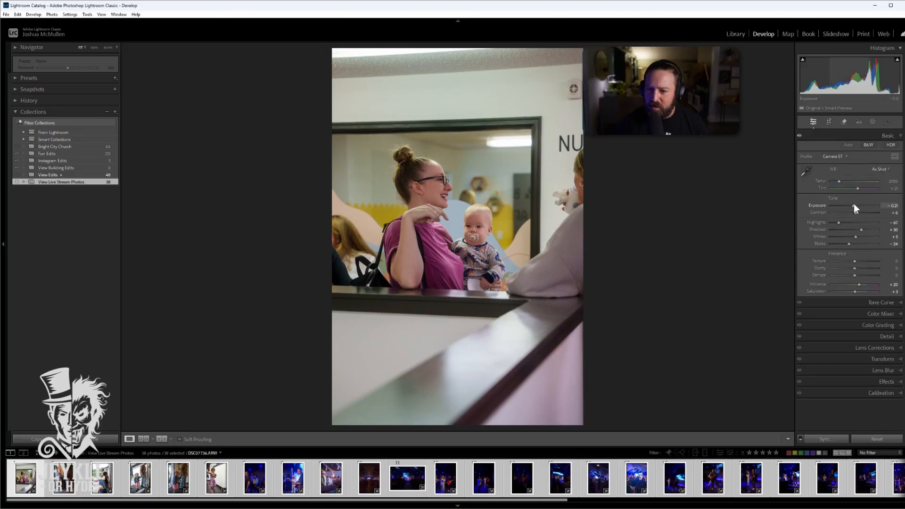
drag(853, 206, 855, 205)
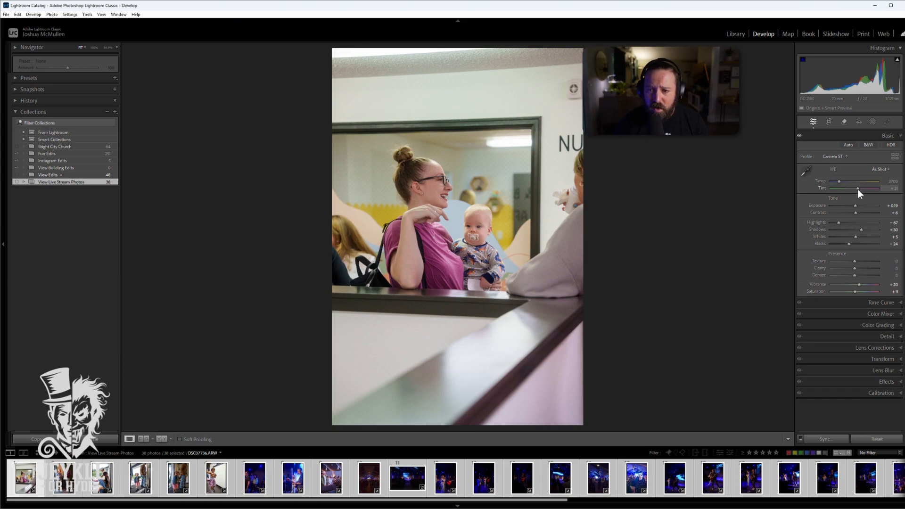
drag(857, 188, 858, 189)
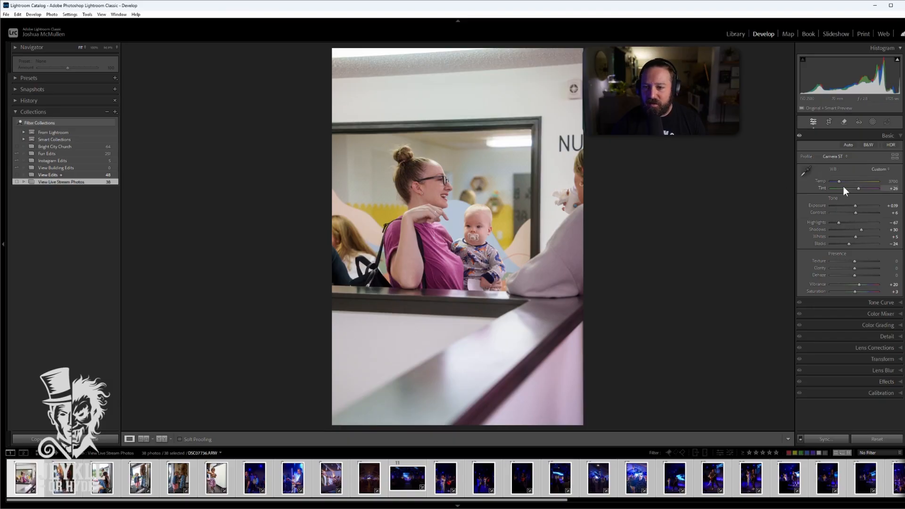
drag(859, 189, 858, 189)
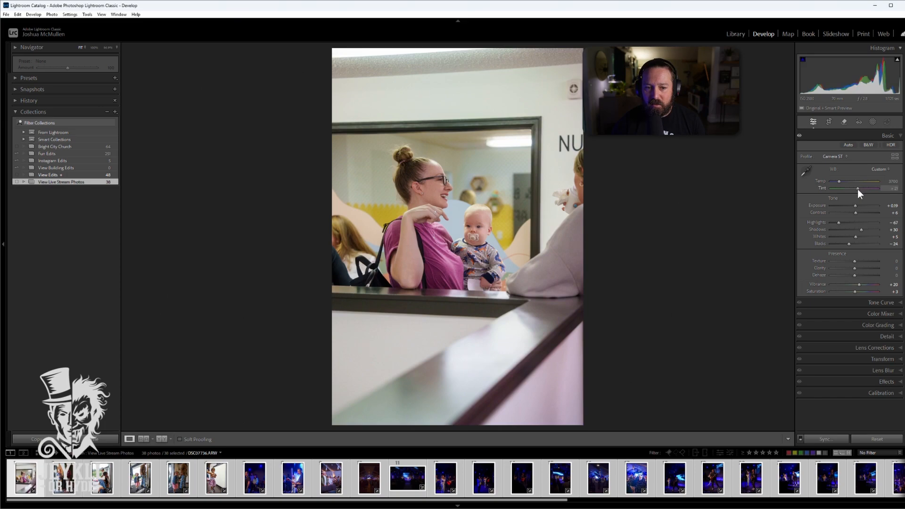
drag(858, 188, 859, 189)
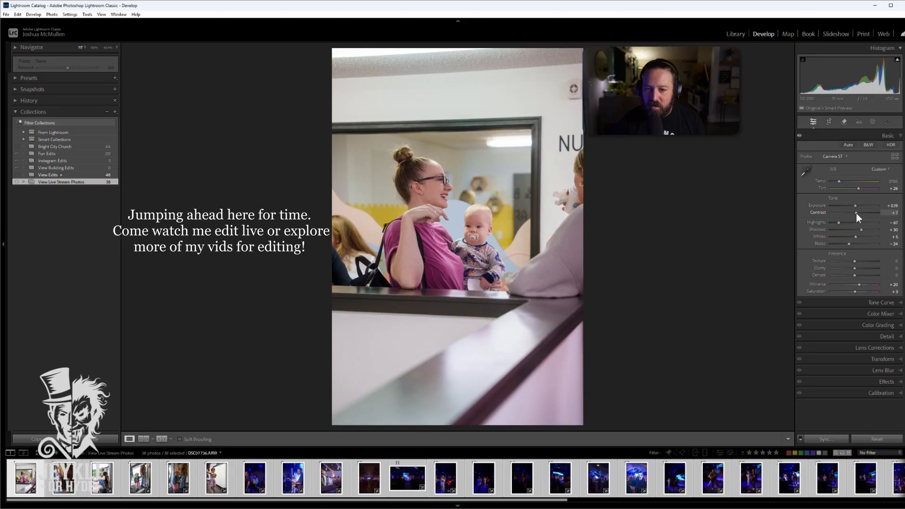
drag(855, 213, 856, 213)
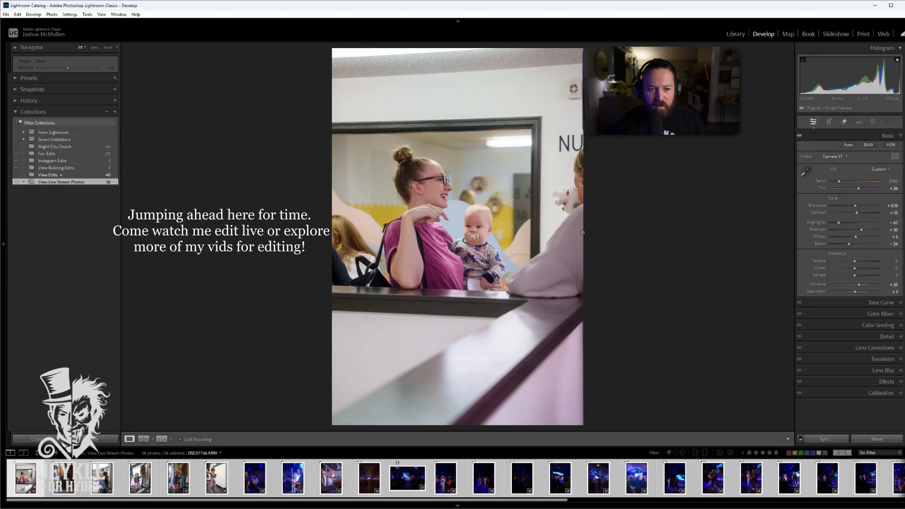
click(448, 181)
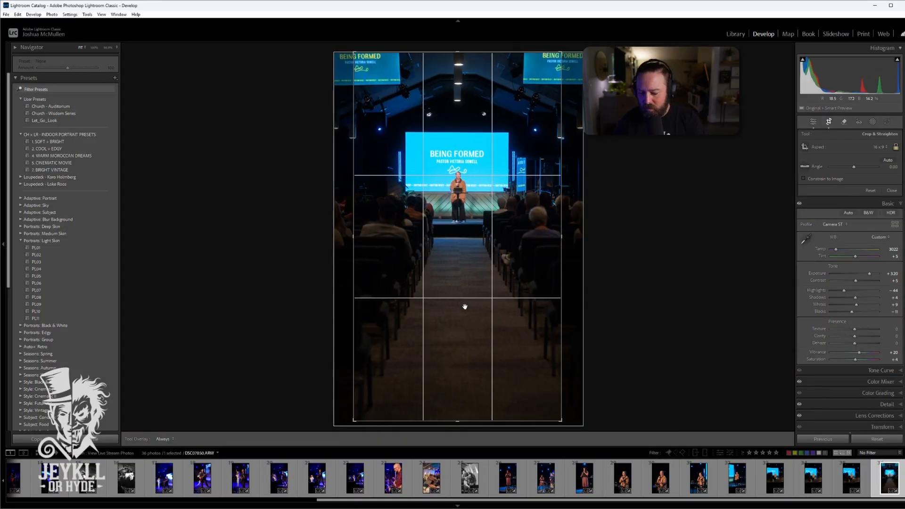
- Finish the crop of the "Being Formed" stage photo and look over the edited photos in the filmstrip and Library grid
key(d)
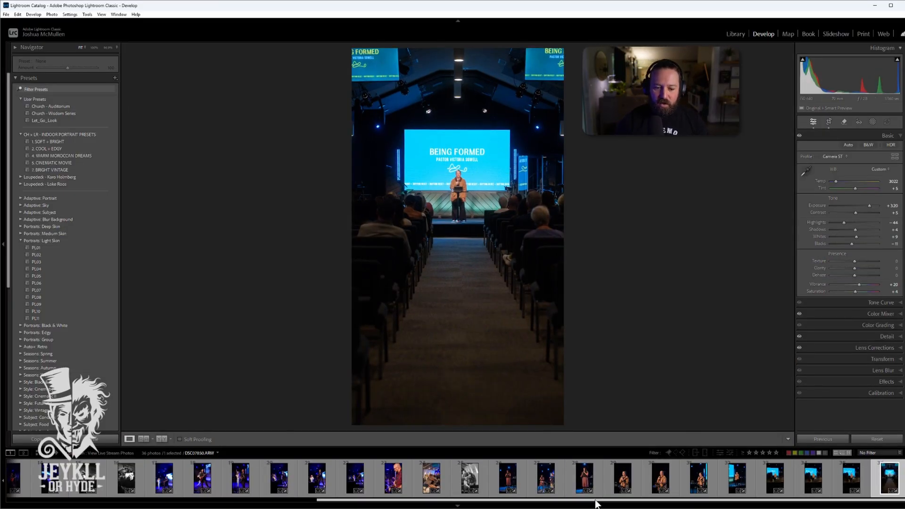
drag(594, 501, 283, 503)
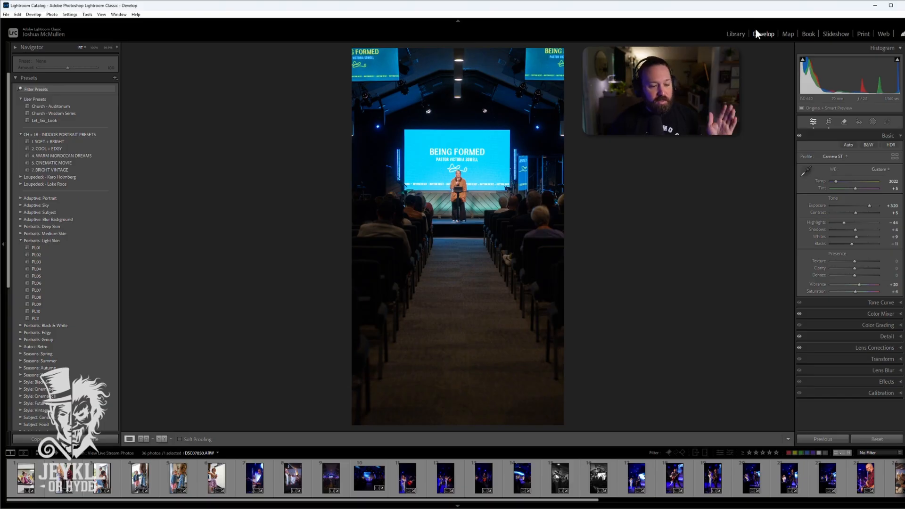
click(740, 31)
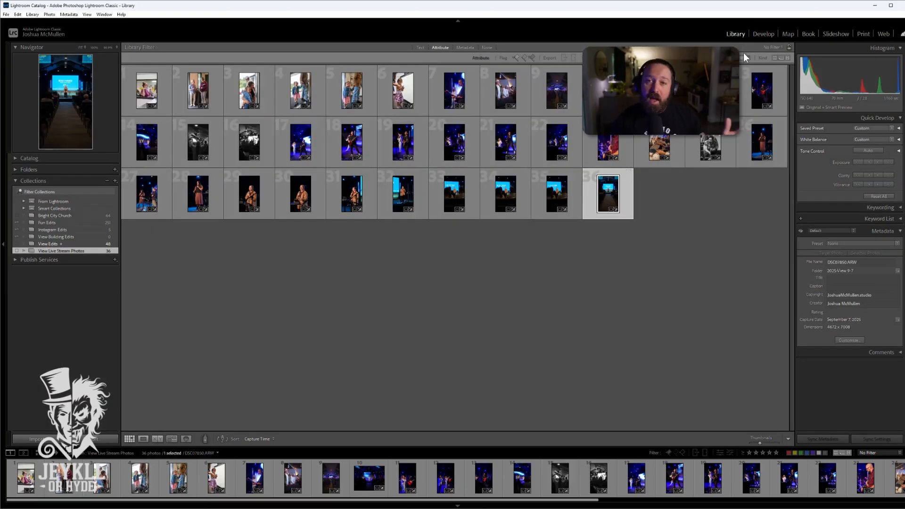
click(763, 35)
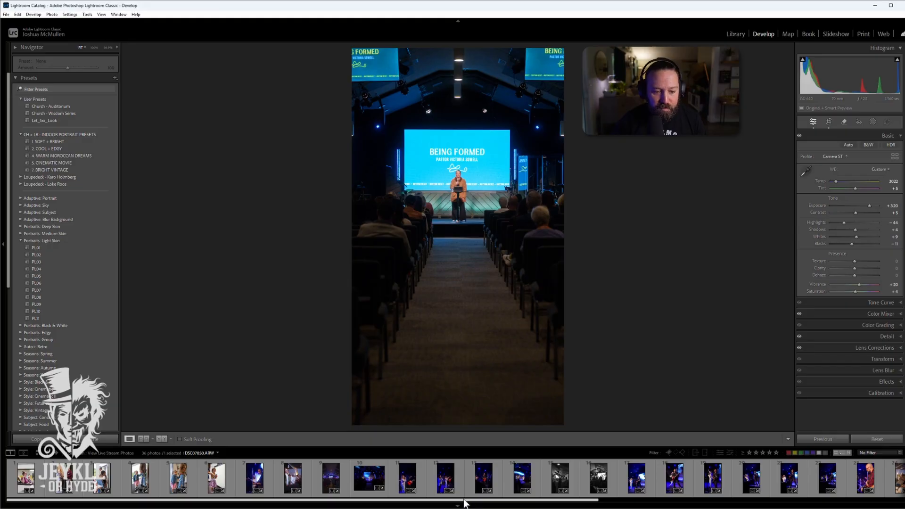
drag(464, 503, 793, 503)
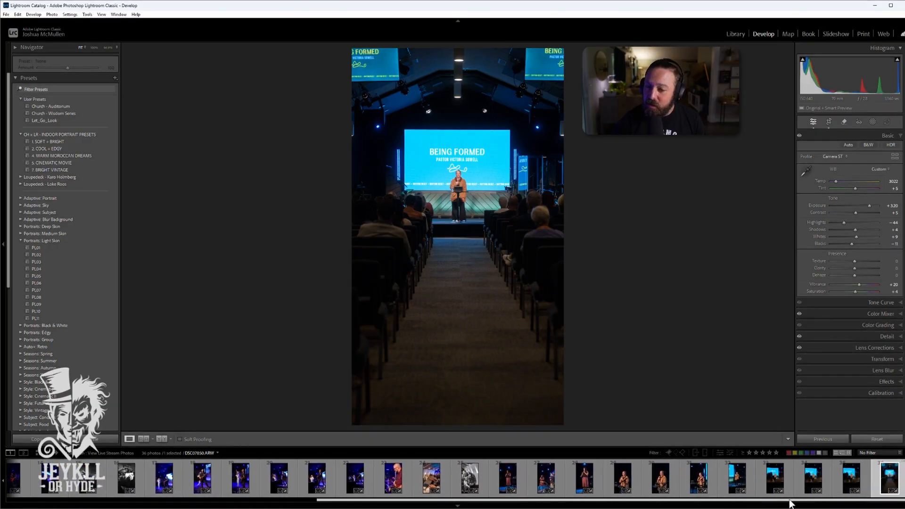
drag(594, 507, 463, 507)
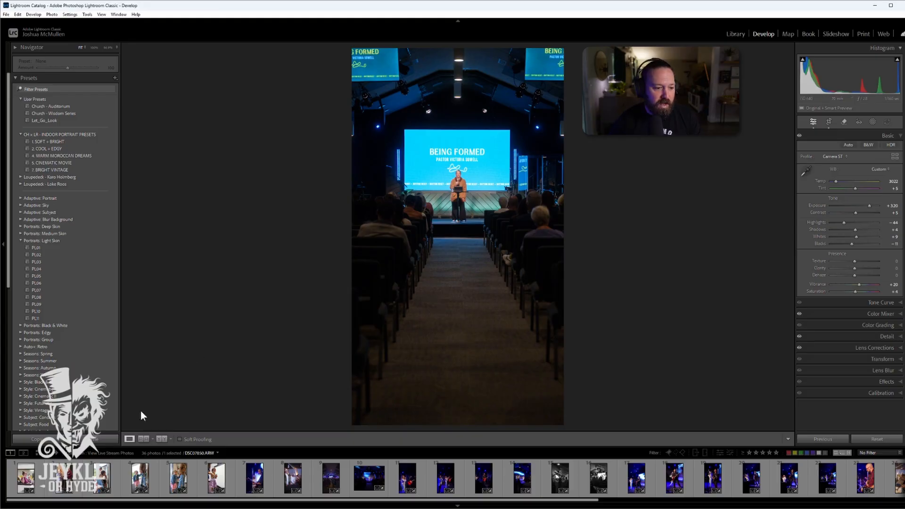
- Select all the edited photos in the Library grid and open the export settings for them
click(728, 35)
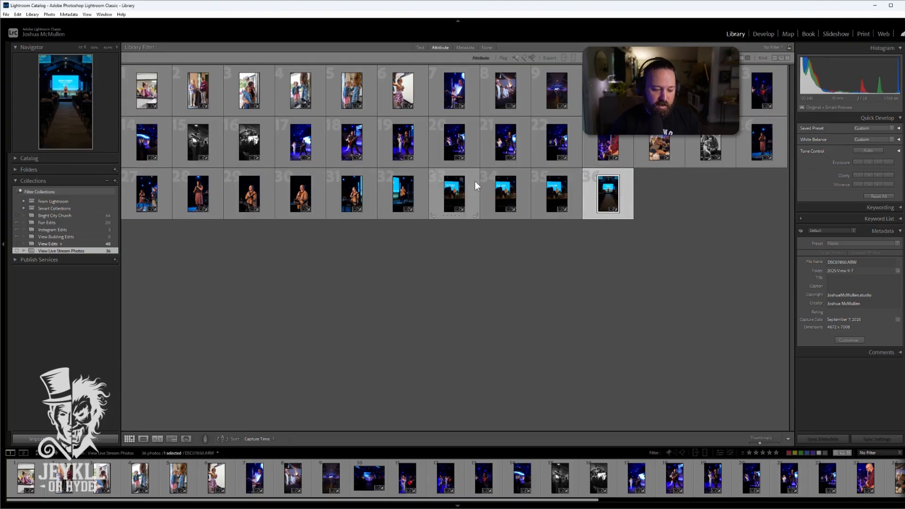
click(147, 90)
key(ctrl+a)
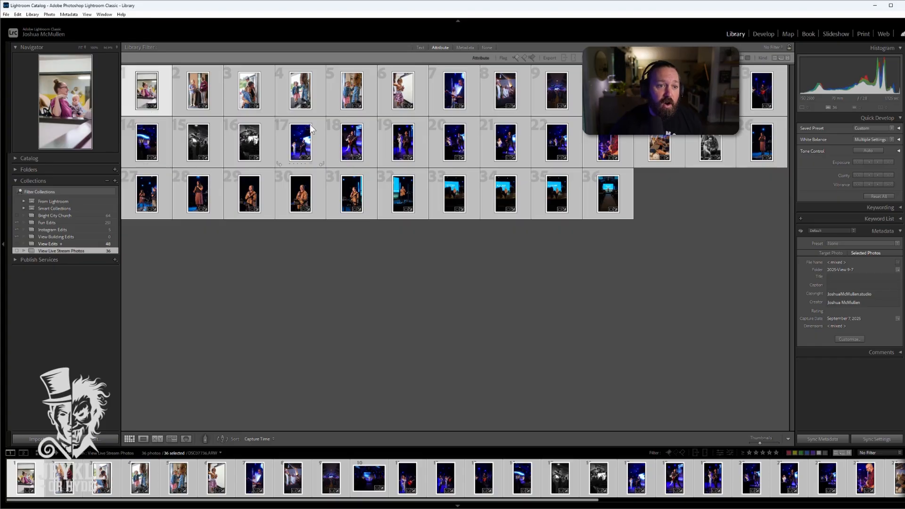
right_click(305, 91)
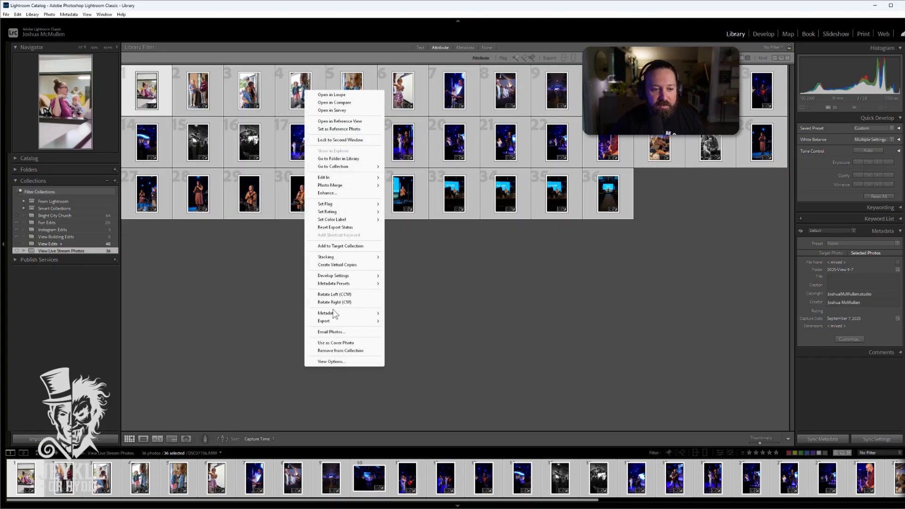
mouse_move(375, 321)
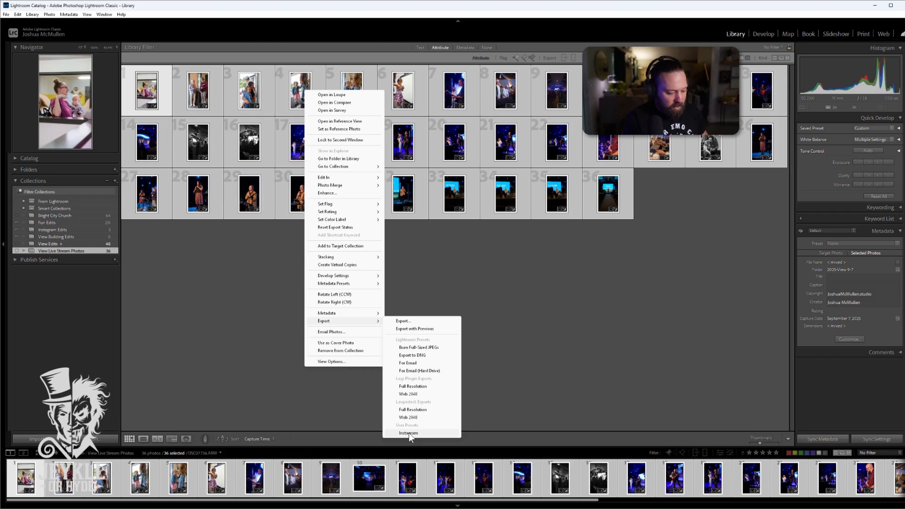
click(410, 323)
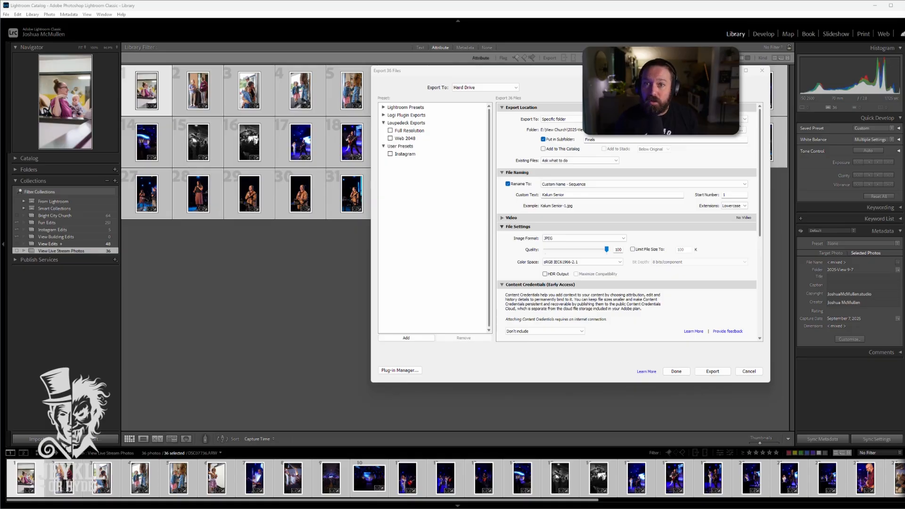
- Switch to File Explorer and browse the Media 2024 (E:) drive to the View Church folder
click(553, 502)
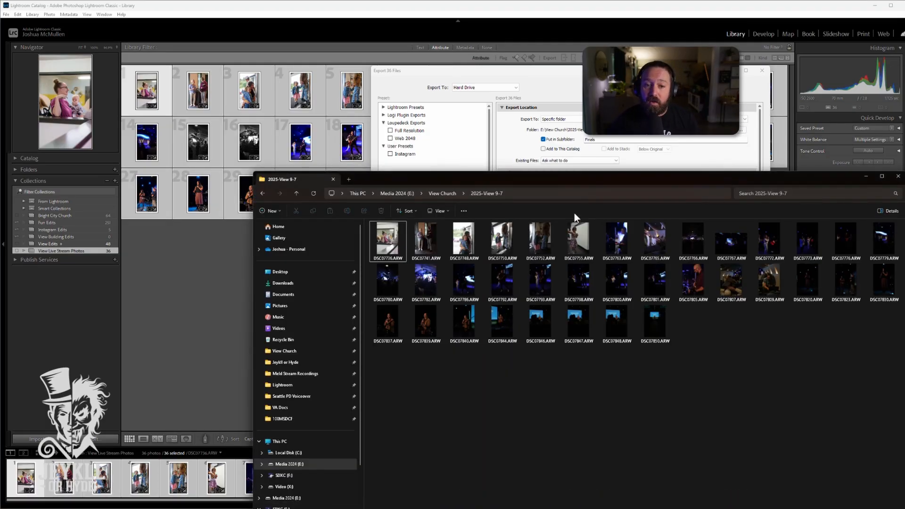
drag(590, 179, 560, 96)
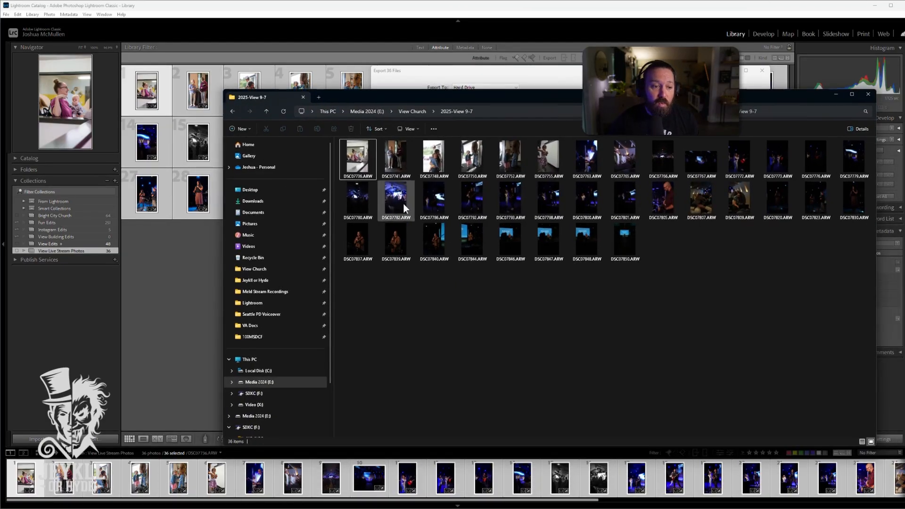
click(277, 383)
scroll(405, 338, down, 2)
scroll(406, 341, up, 3)
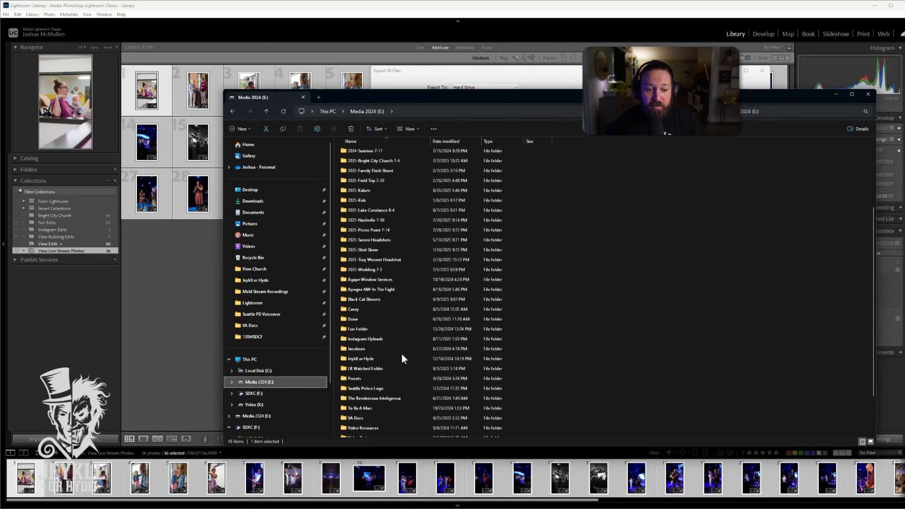
scroll(401, 358, down, 3)
double_click(369, 394)
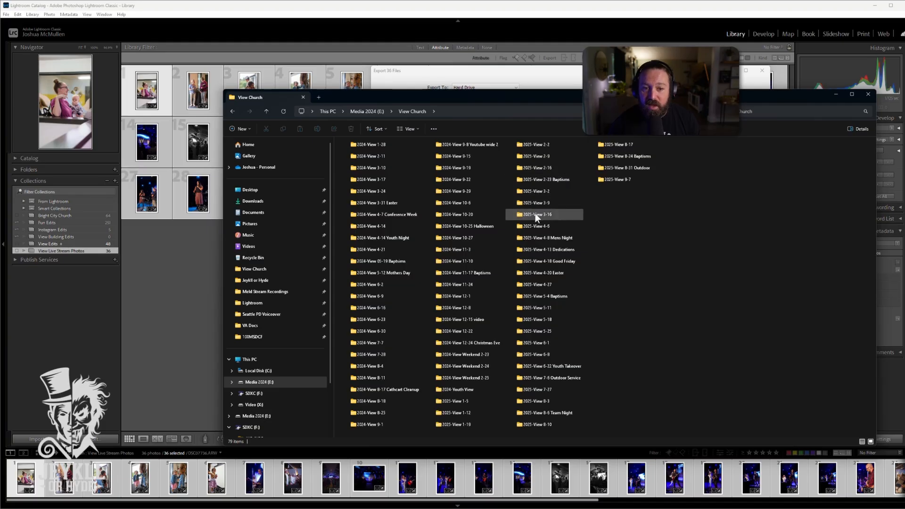
- Examine the 2025-View 3-2 folder's raw files and its Finals subfolder of exported JPEGs, then return to the Lightroom export settings
double_click(544, 191)
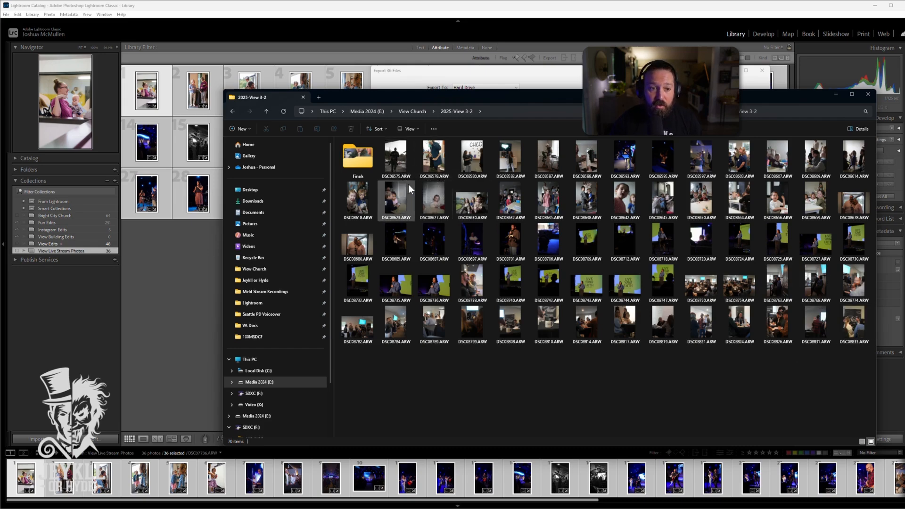
double_click(365, 162)
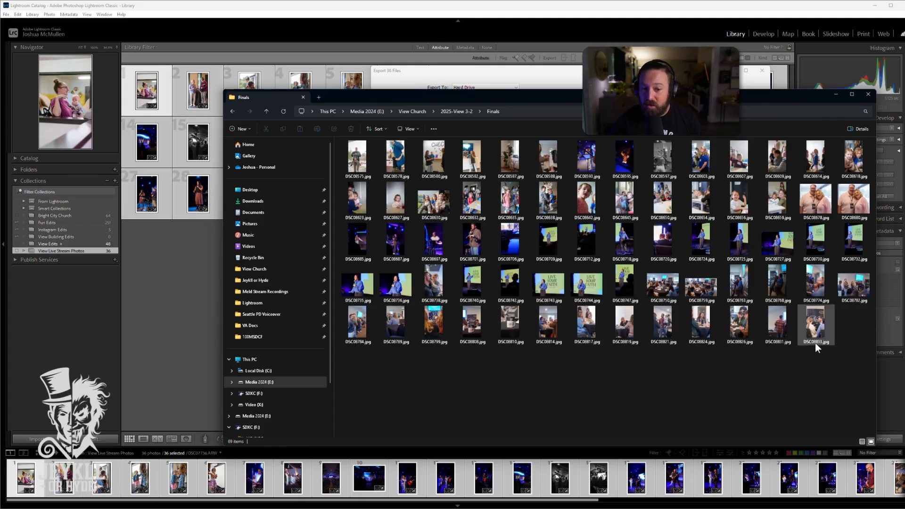
click(233, 109)
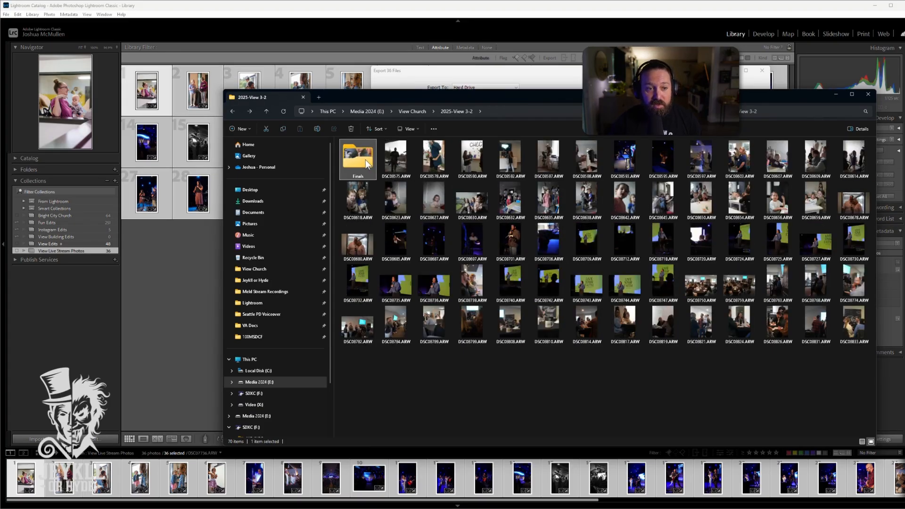
double_click(368, 163)
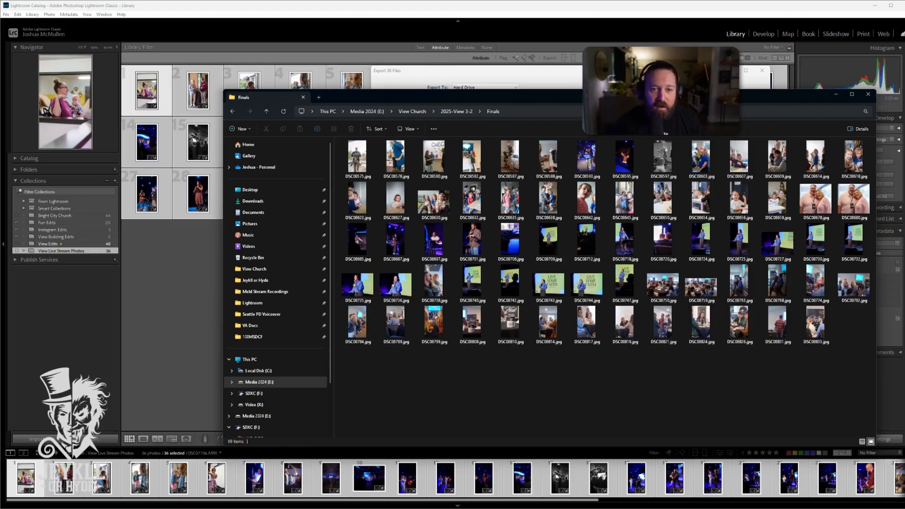
click(835, 95)
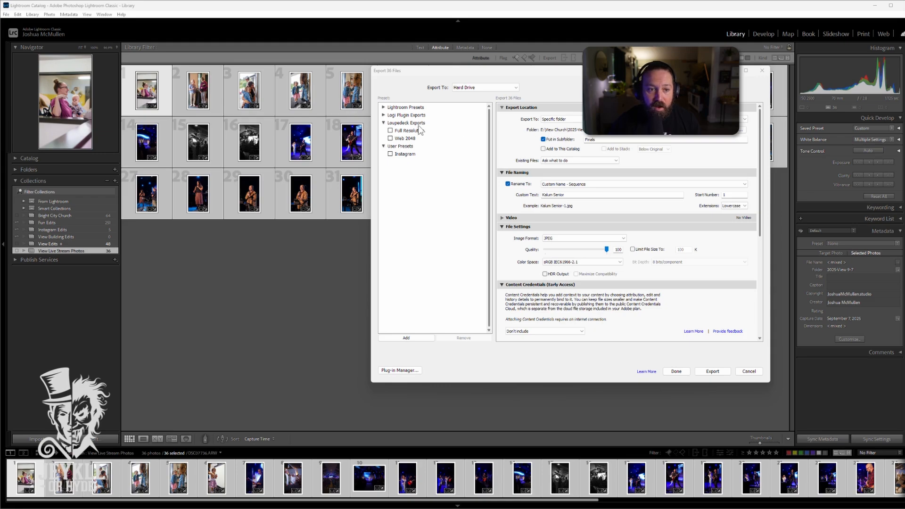
- Load the Instagram preset's settings and export the photos as quality 90 JPEGs into a Finals subfolder of the original folder
click(390, 153)
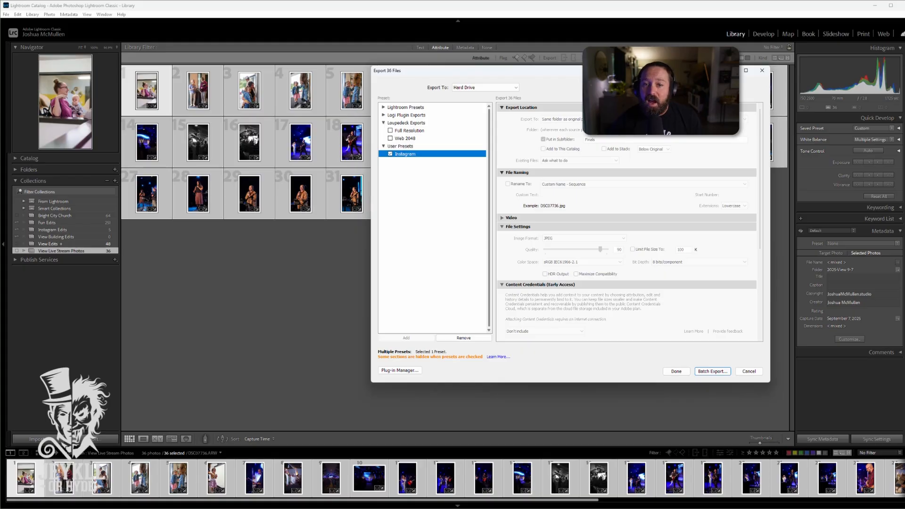
drag(612, 71, 568, 71)
drag(727, 384, 789, 431)
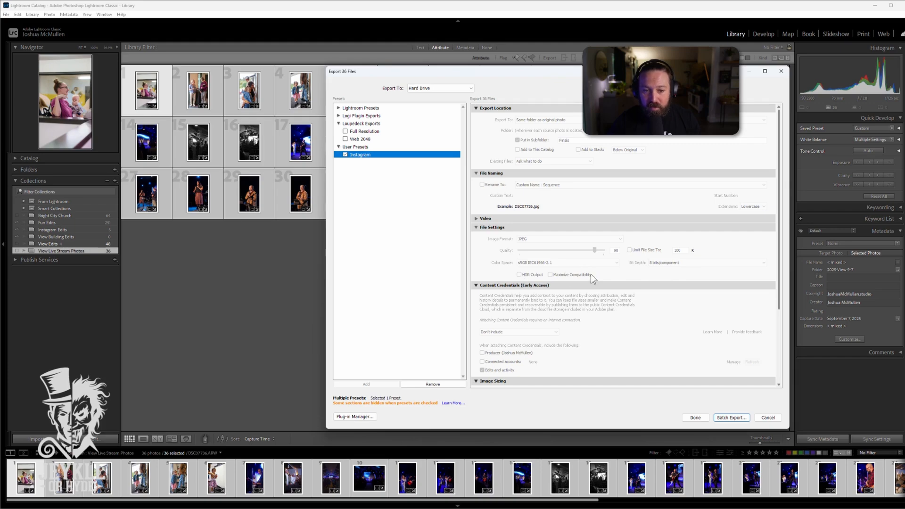
scroll(537, 301, down, 3)
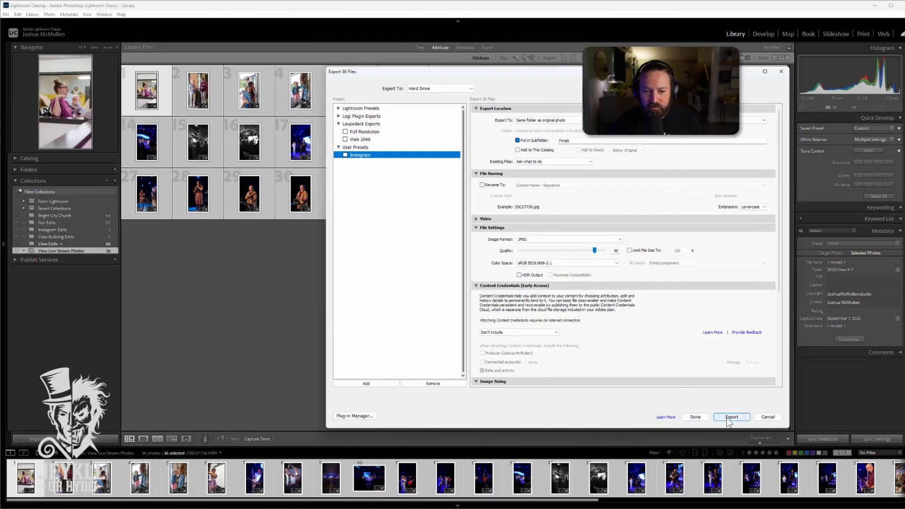
click(726, 418)
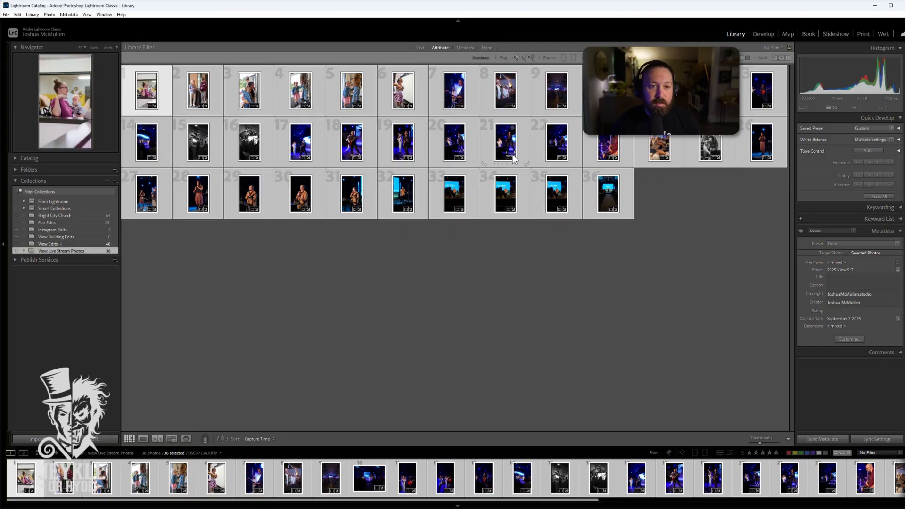
- Remove all the selected photos from the View Live Stream Photos collection
key(Delete)
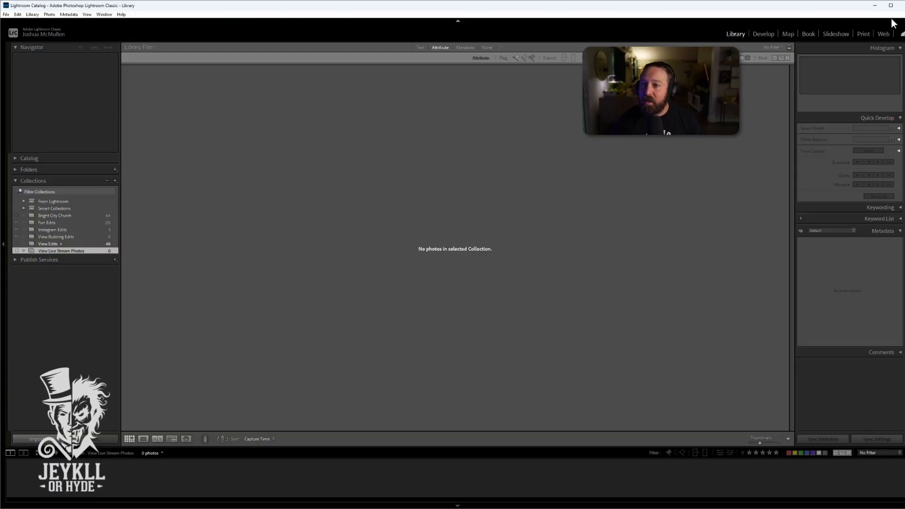
- Close Lightroom, switch to File Explorer and go up from the 2025-View 3-2 Finals folder to This PC
click(901, 5)
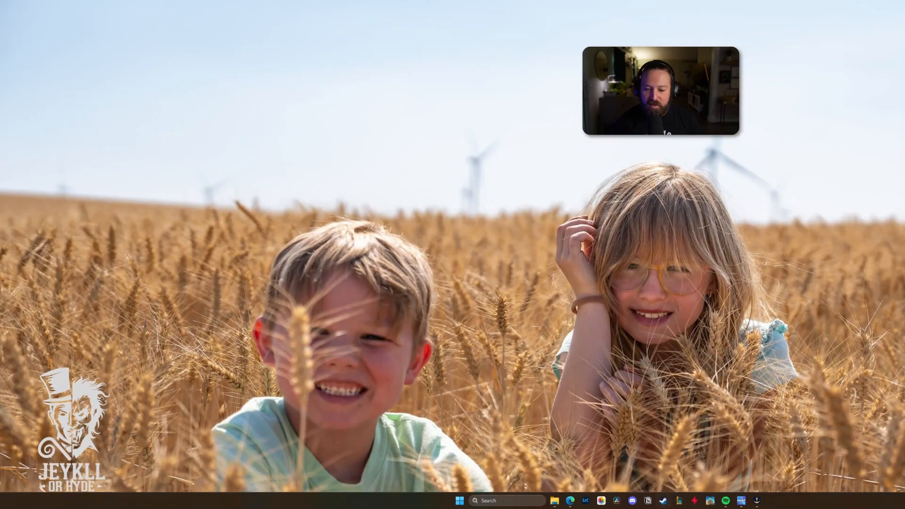
click(554, 500)
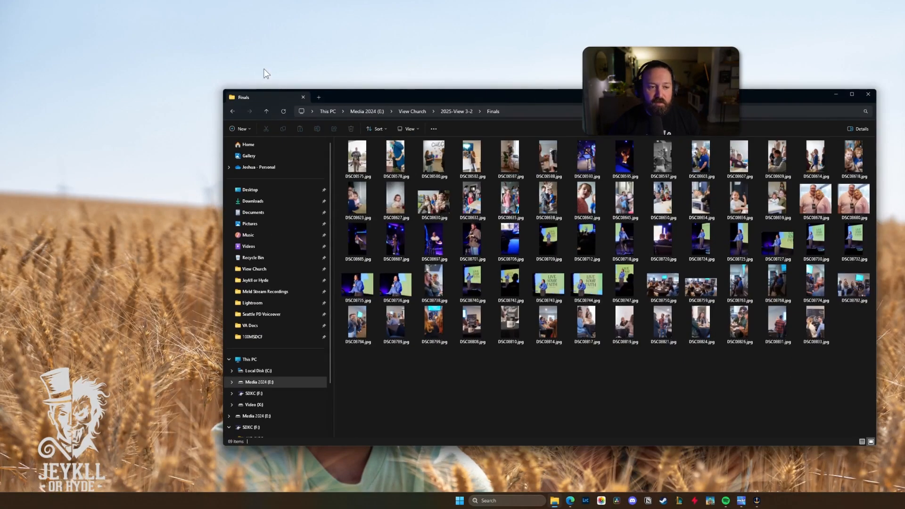
click(267, 111)
click(268, 111)
click(268, 111)
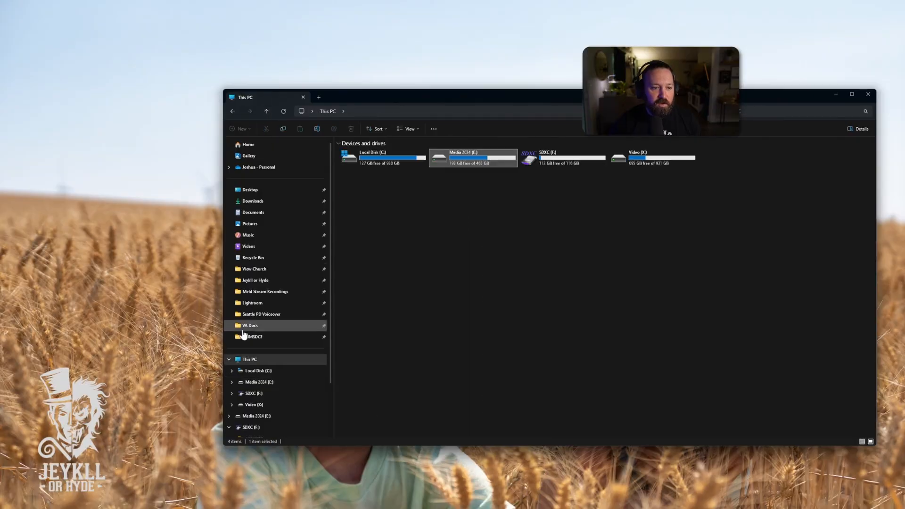
- Open the exported JPEGs in the Finals subfolder of View Church's 2025-View 9-7 folder on the Media 2024 (E:) drive
click(262, 384)
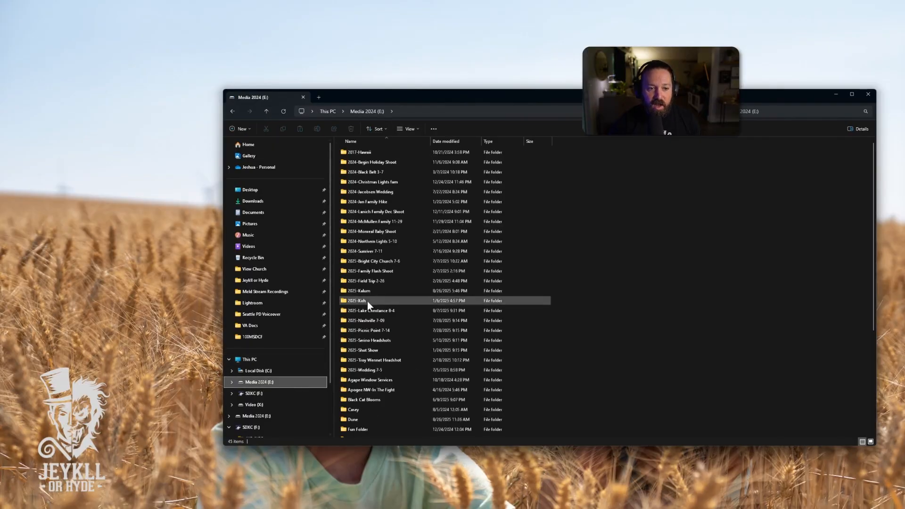
scroll(558, 296, down, 5)
double_click(381, 393)
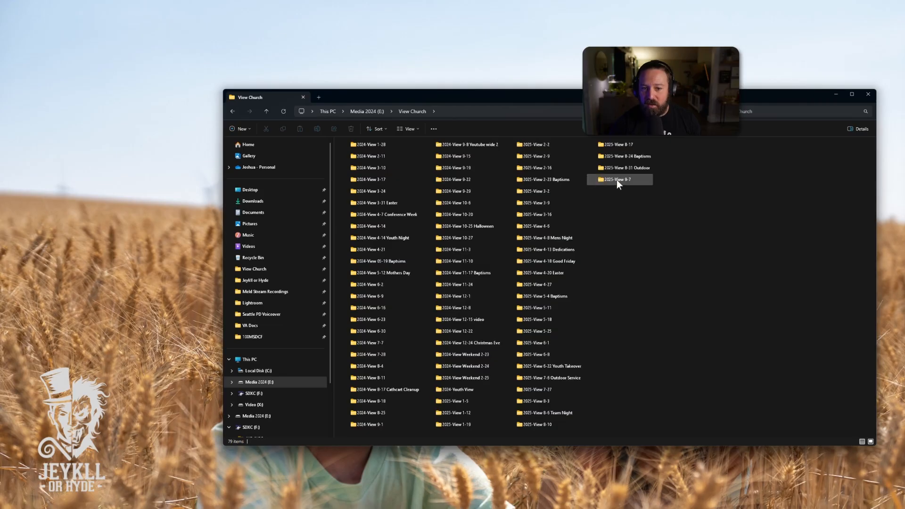
click(622, 181)
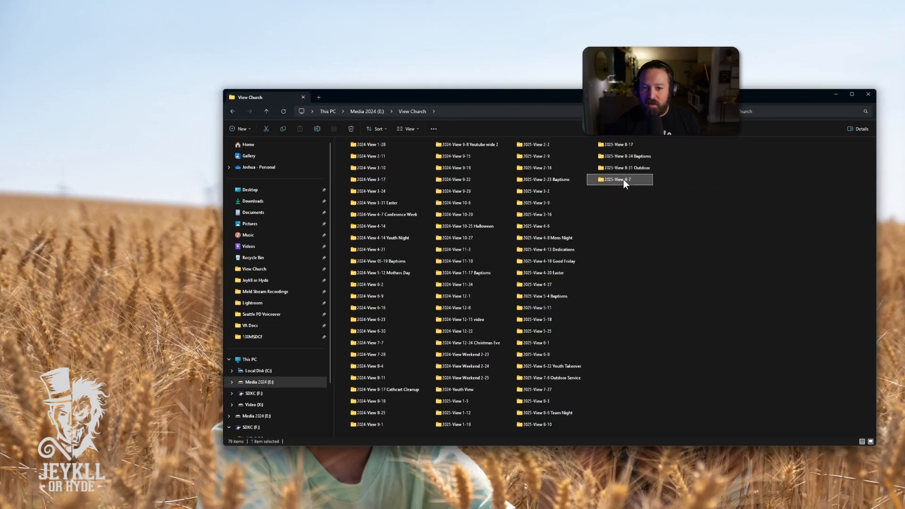
double_click(623, 179)
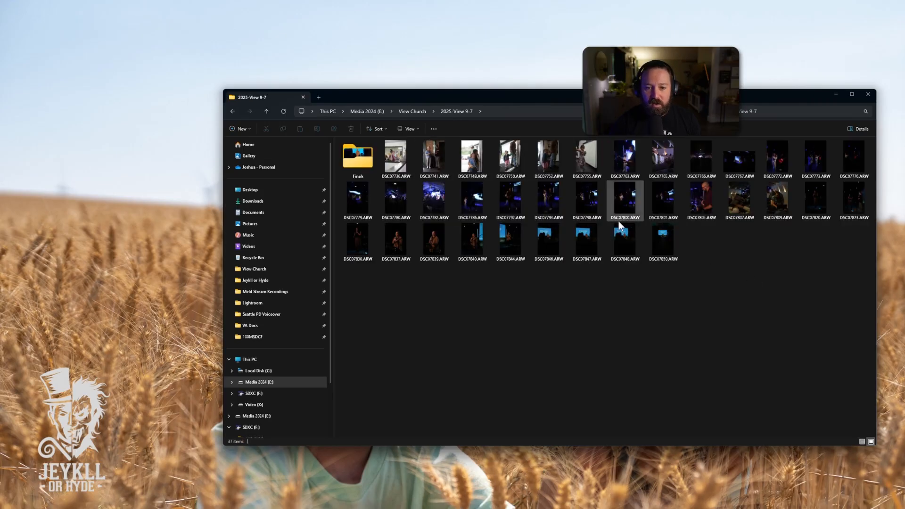
double_click(358, 158)
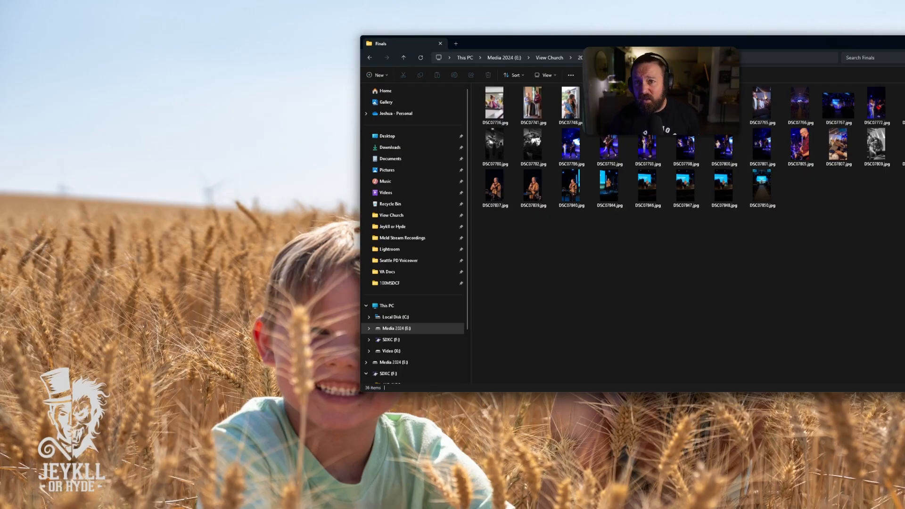
drag(774, 44, 612, 54)
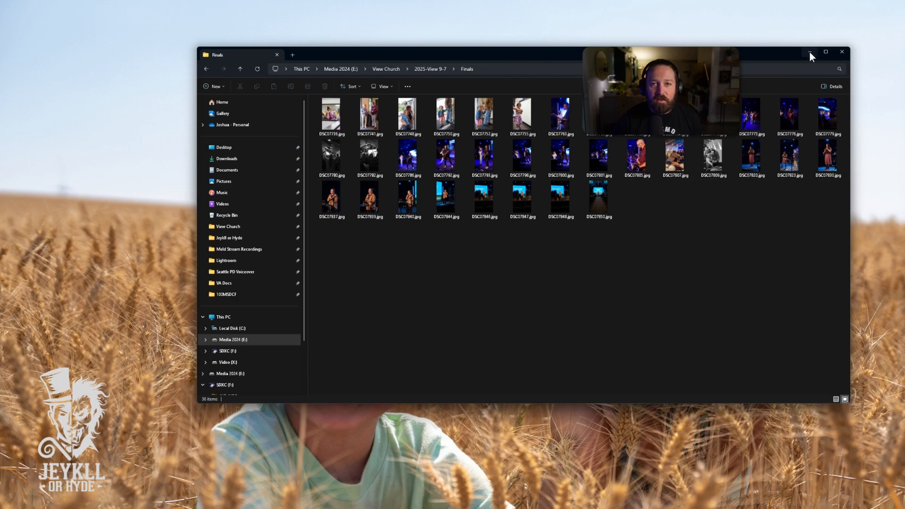
drag(733, 51, 752, 38)
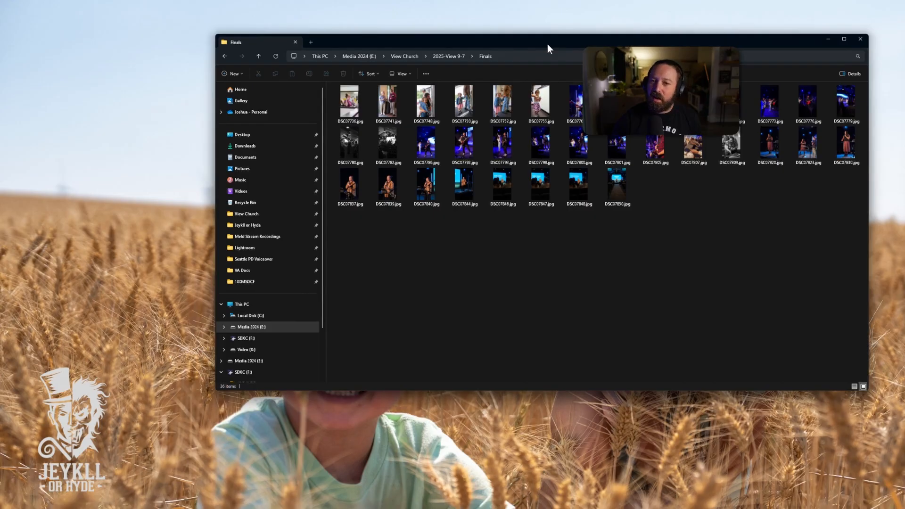
drag(547, 44, 557, 43)
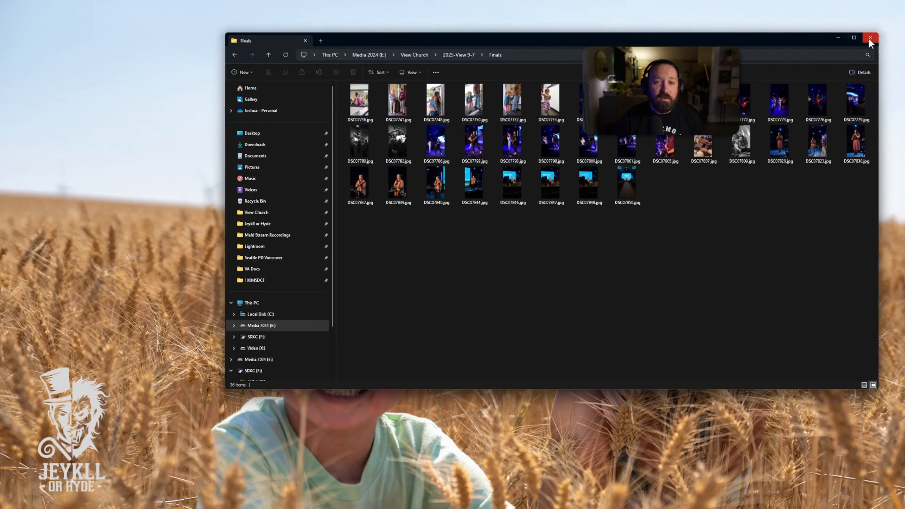